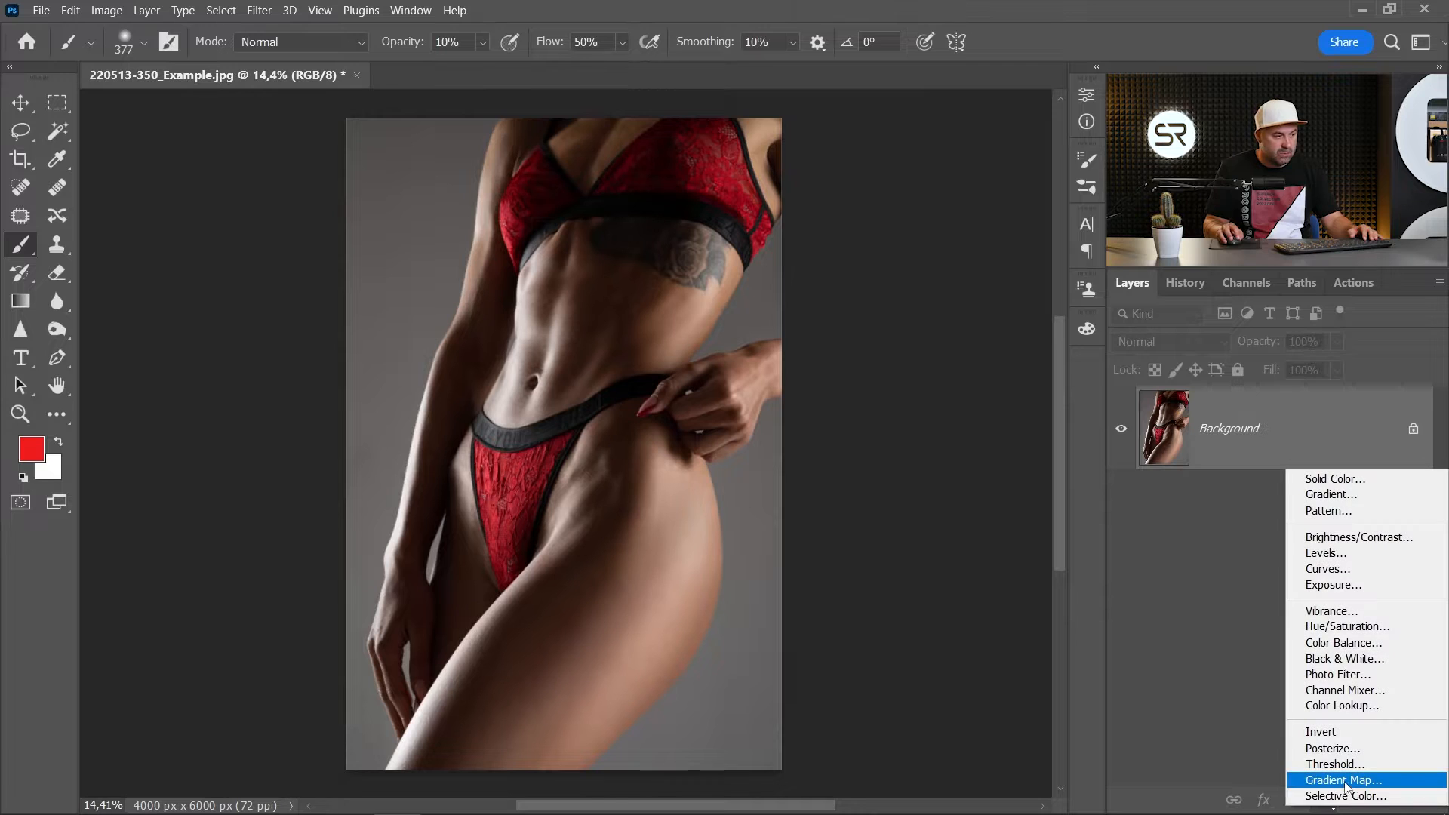
- Add a Gradient Map adjustment layer above the photo and set its gradient's starting colour stop to black (000000)
click(1345, 784)
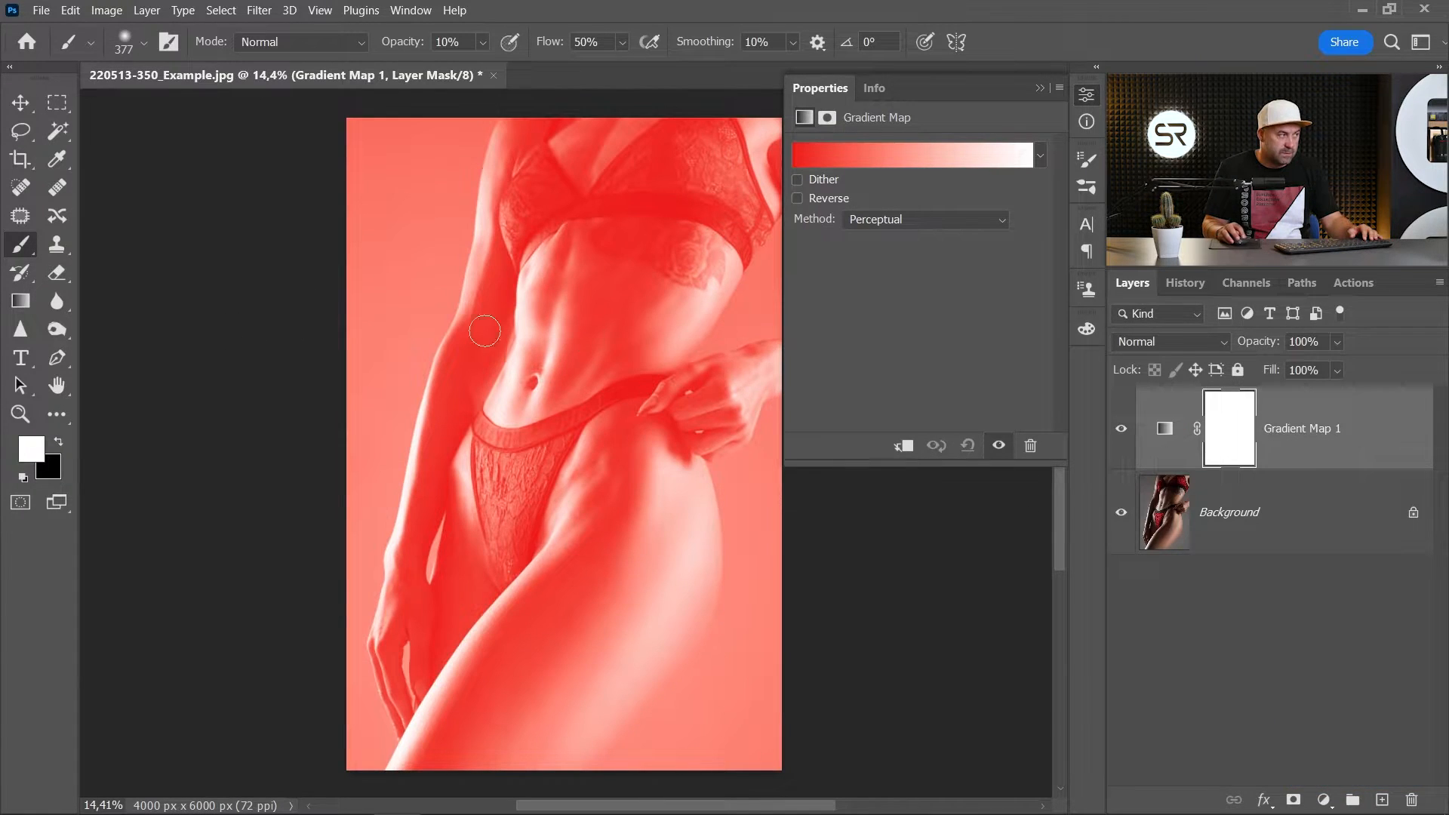
click(941, 159)
click(838, 571)
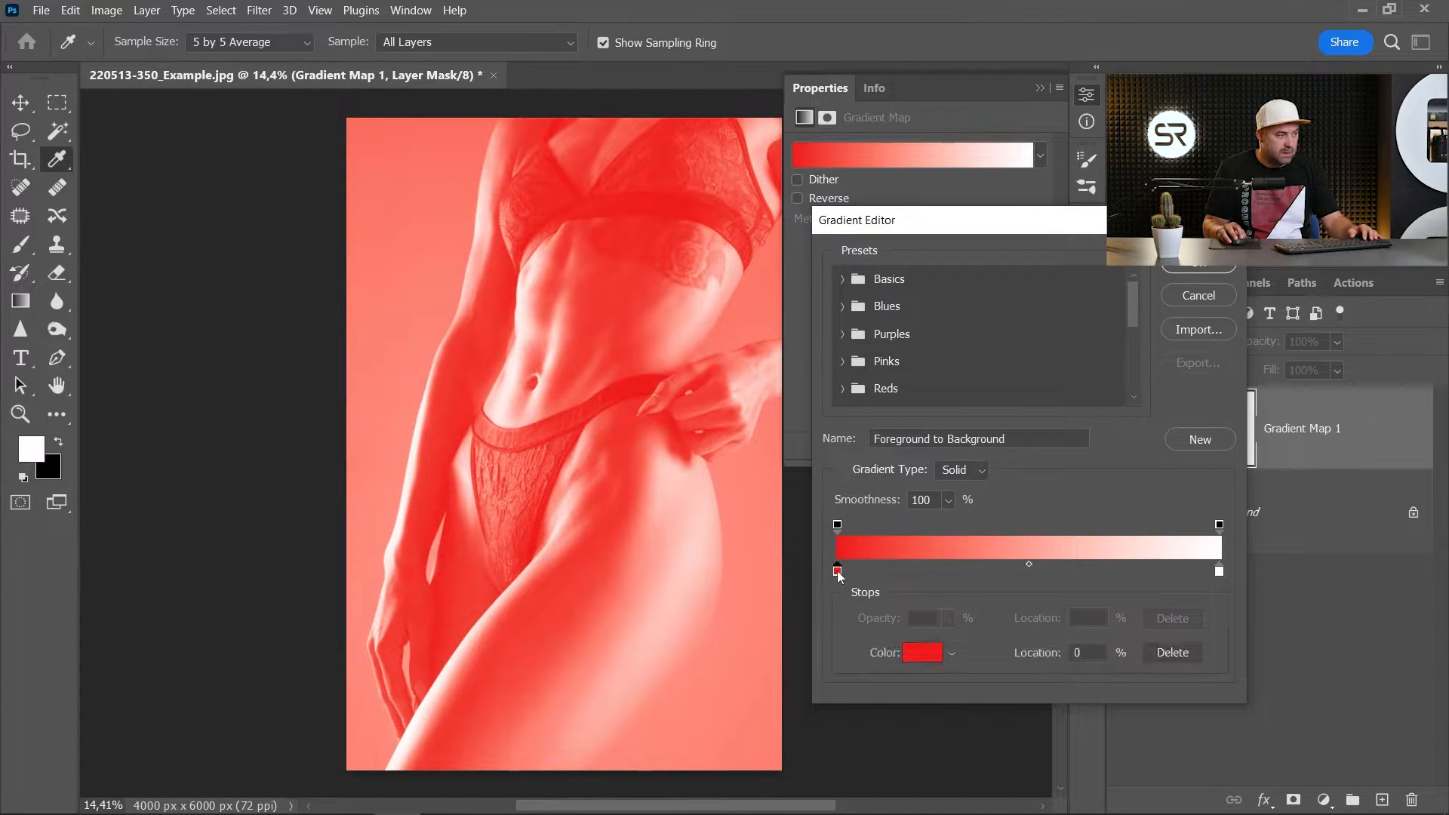
click(923, 652)
click(946, 714)
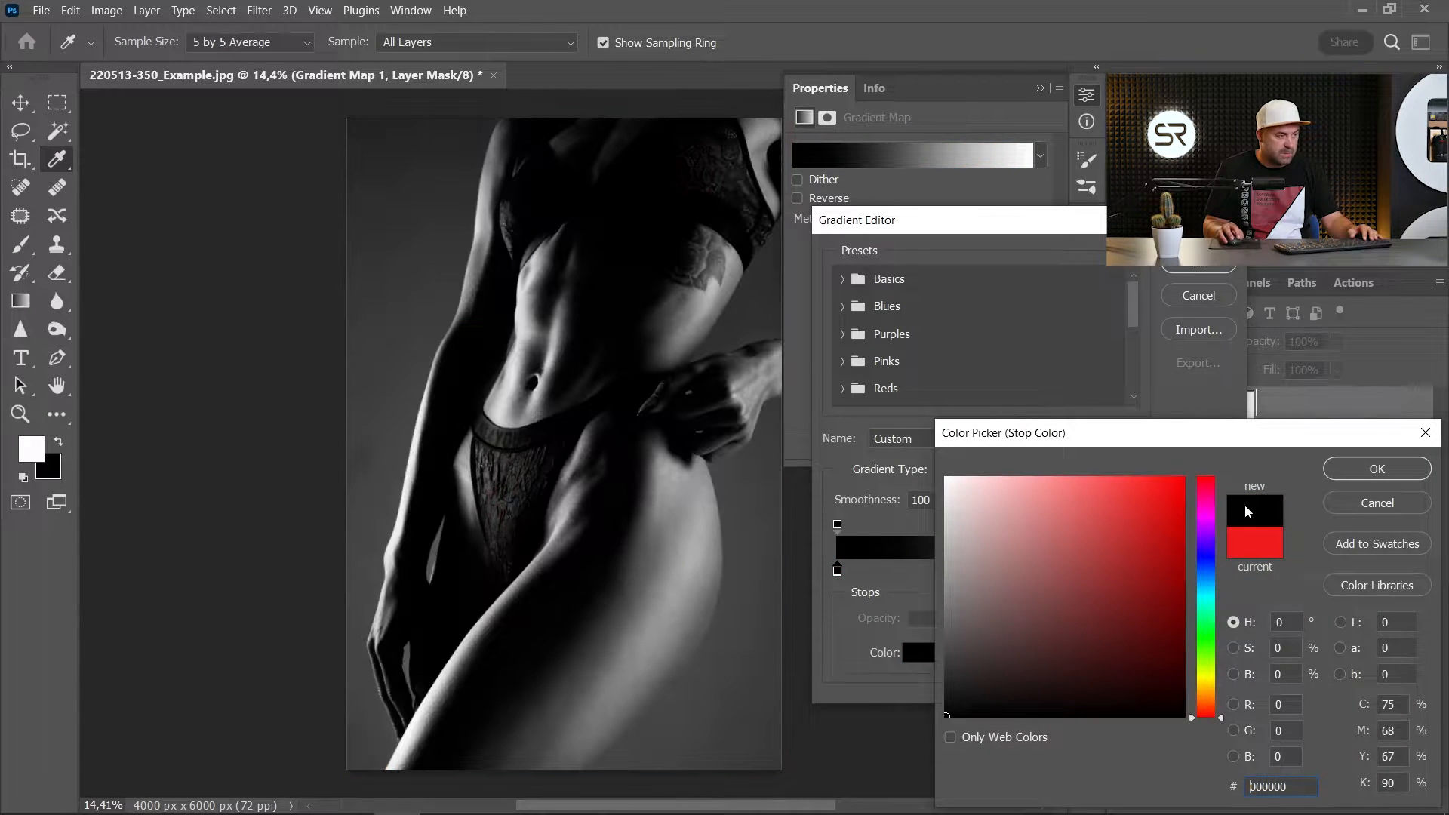
click(1330, 468)
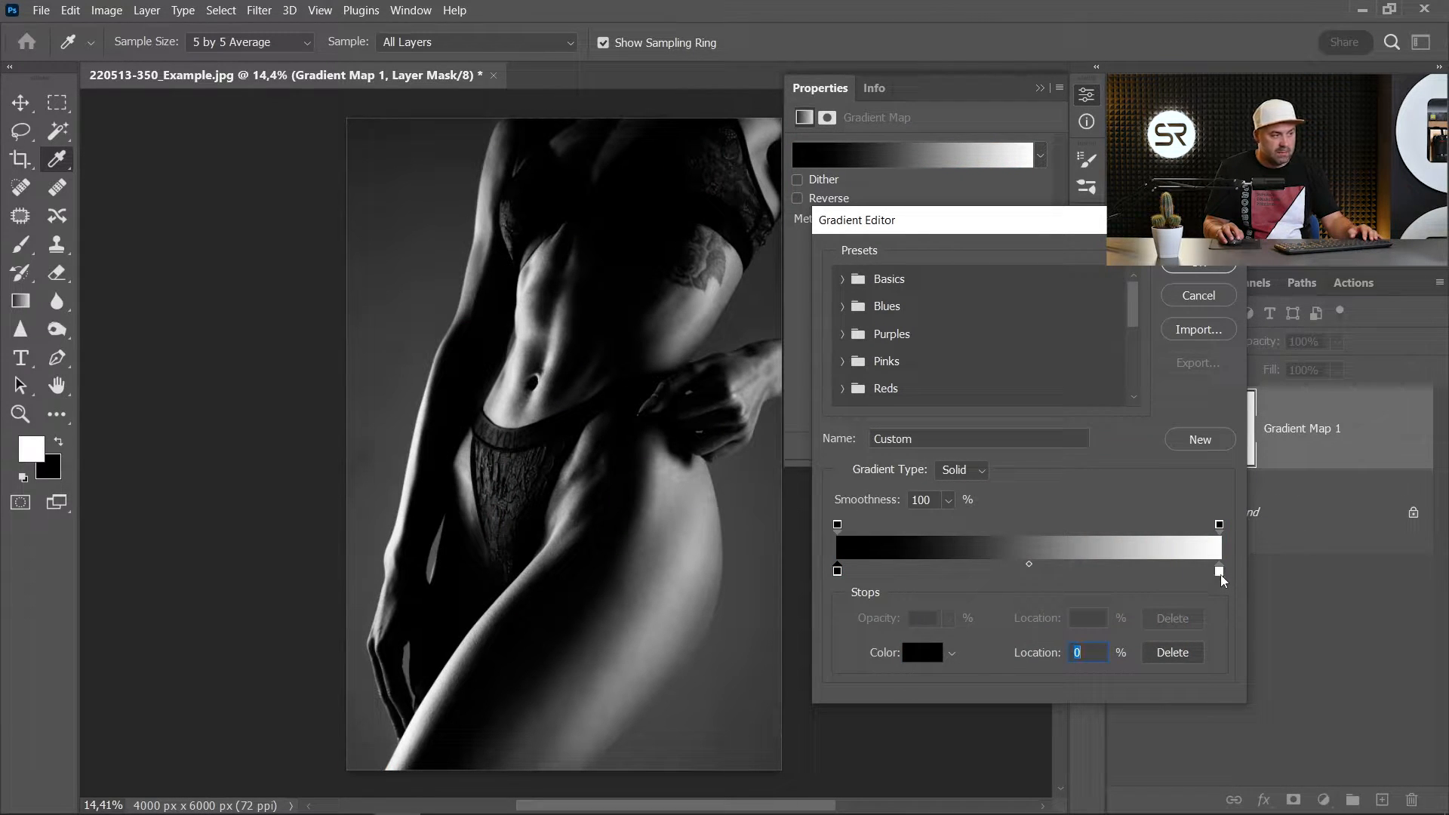
- Set the gradient's end colour stop to light blue 4bcaff and apply the edited gradient
double_click(1219, 571)
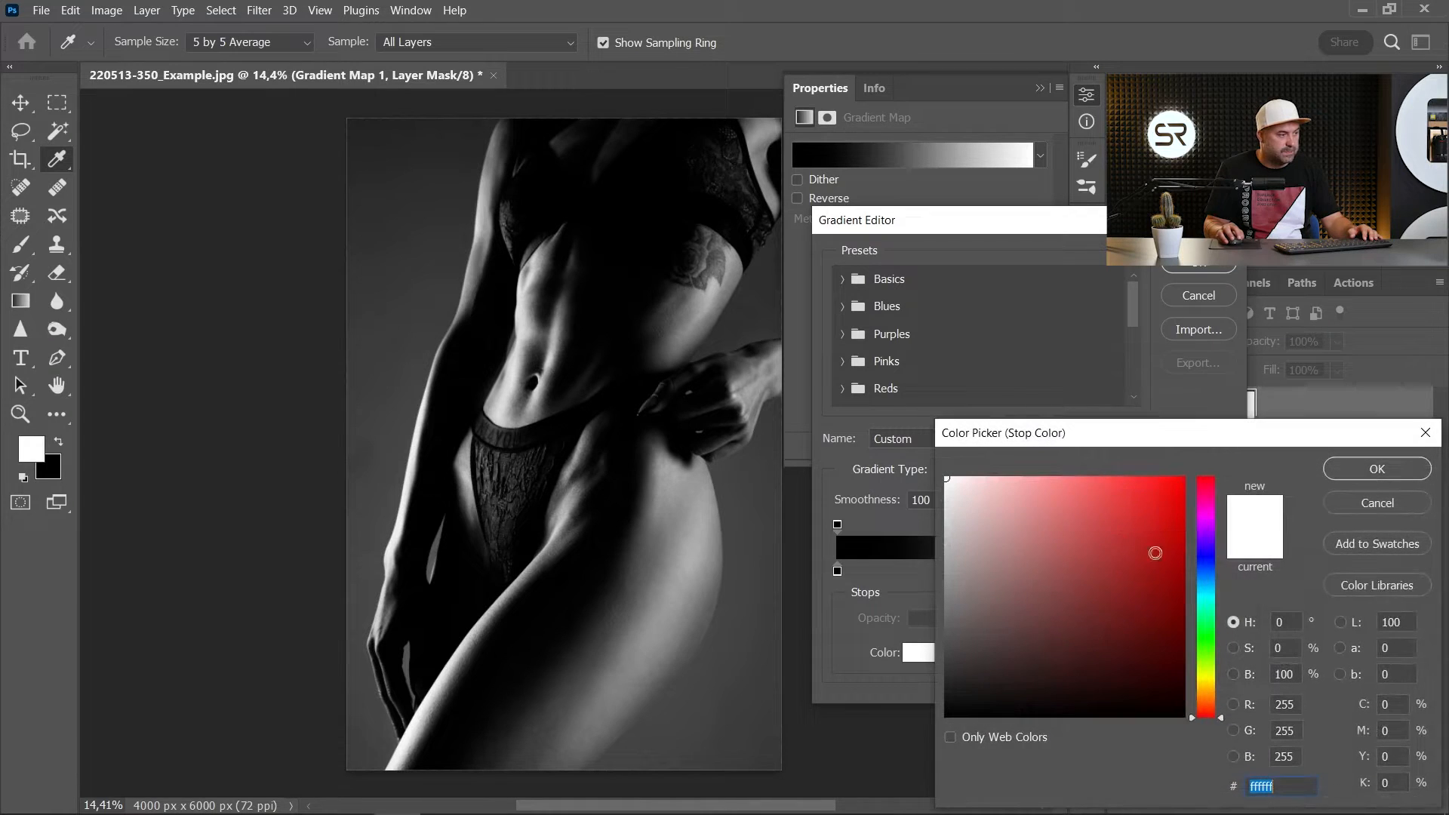
click(1208, 579)
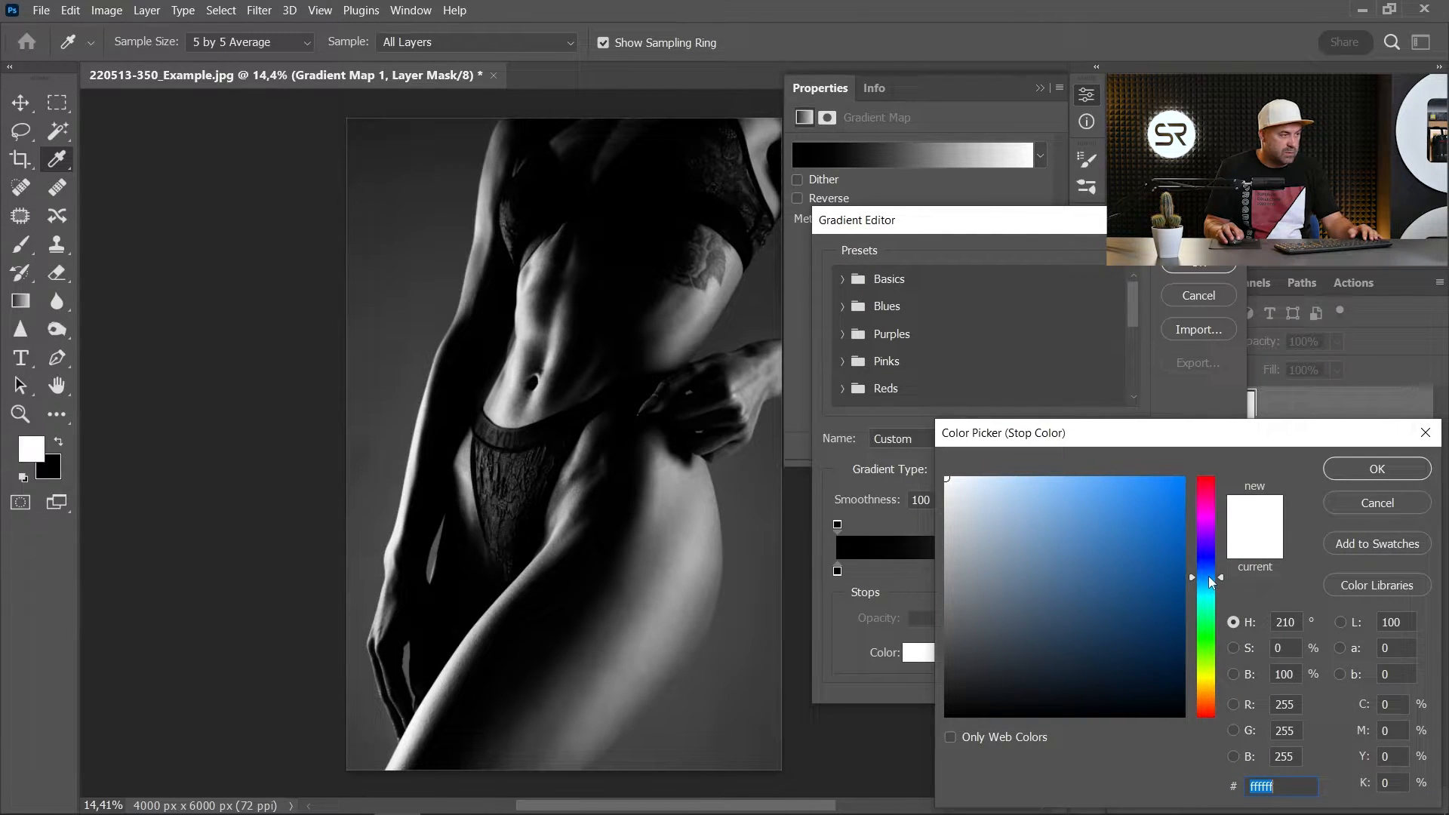
click(1086, 481)
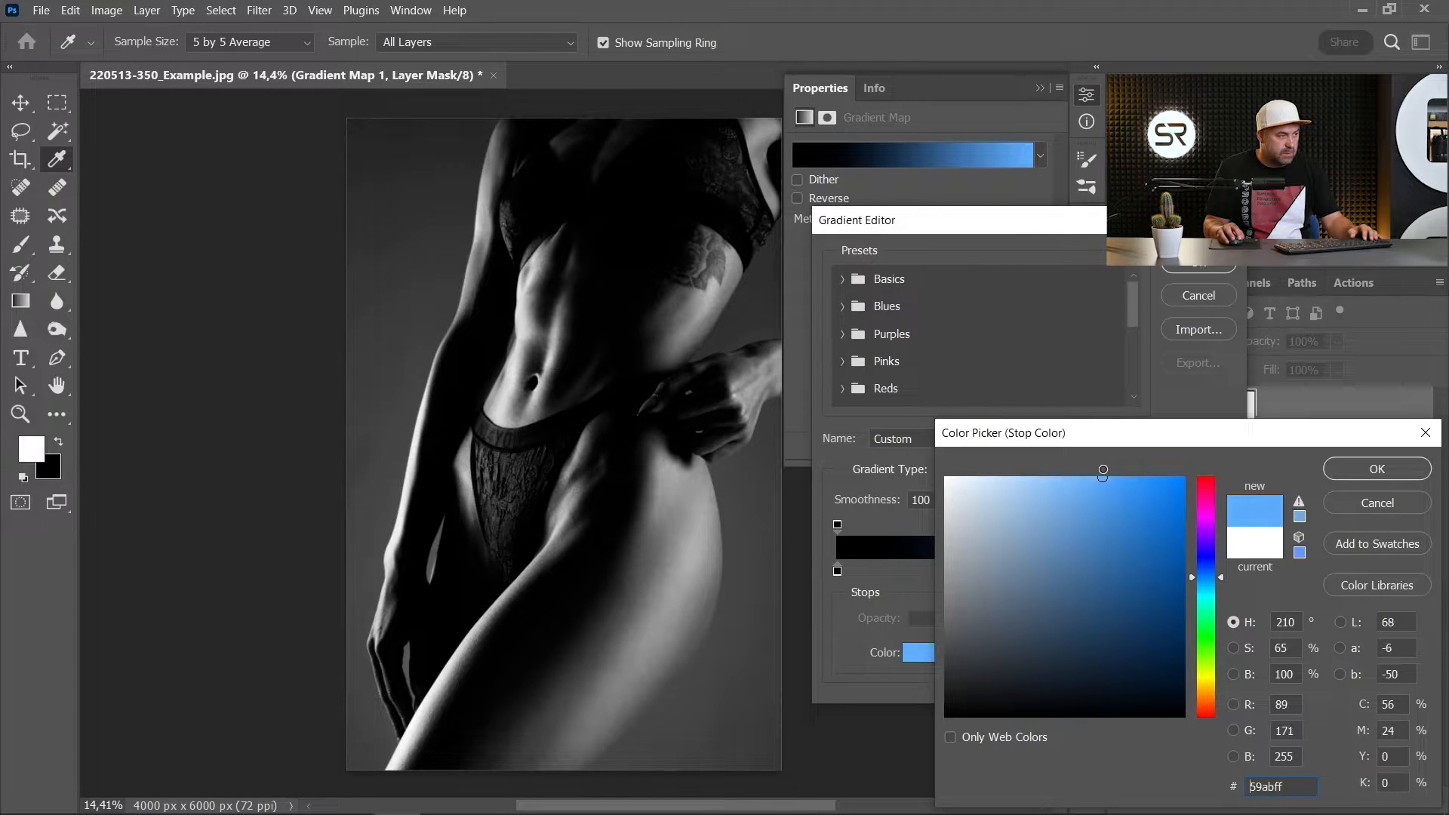
drag(1102, 469, 1101, 487)
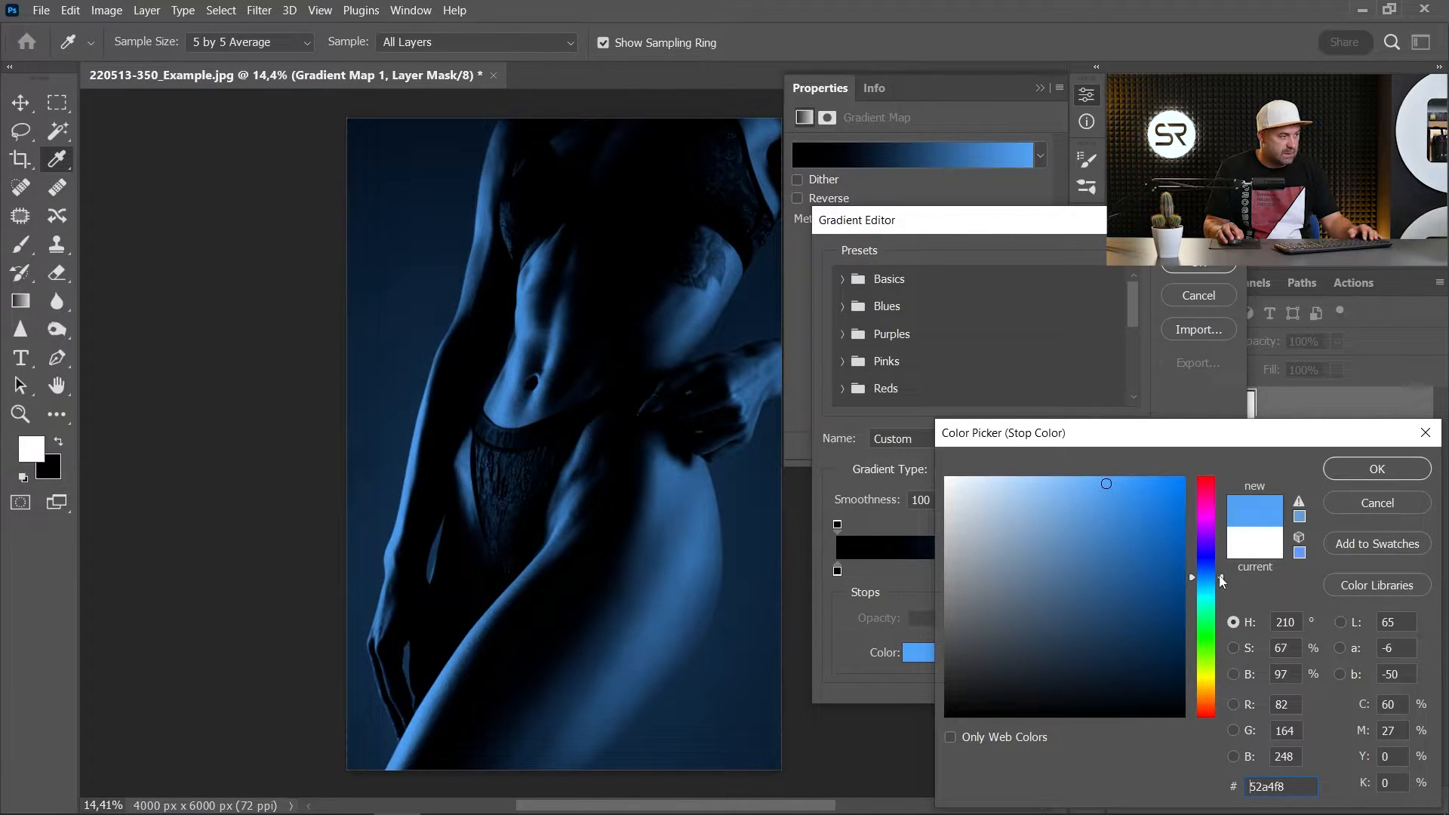
click(1224, 583)
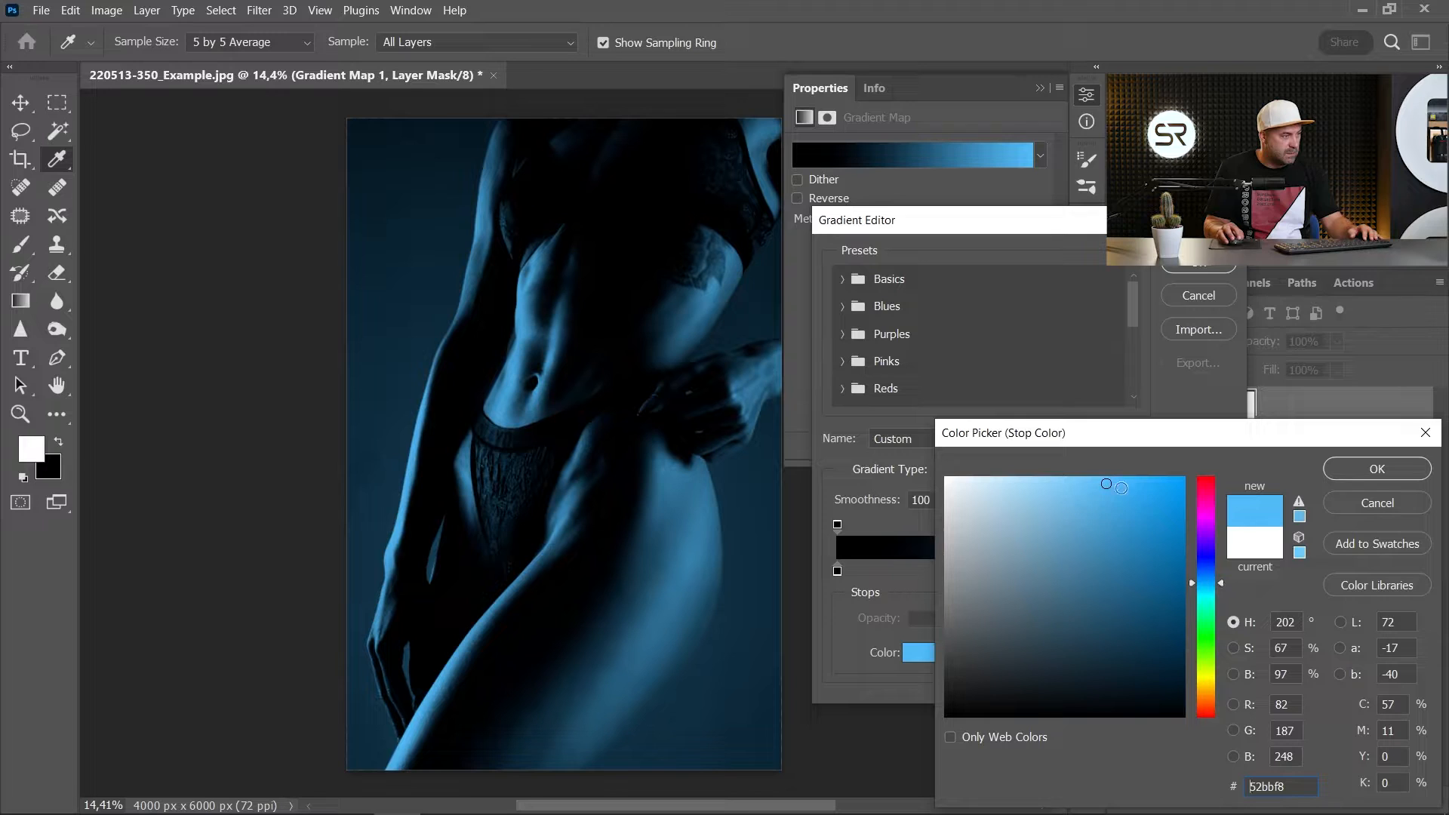
drag(1148, 537, 1112, 463)
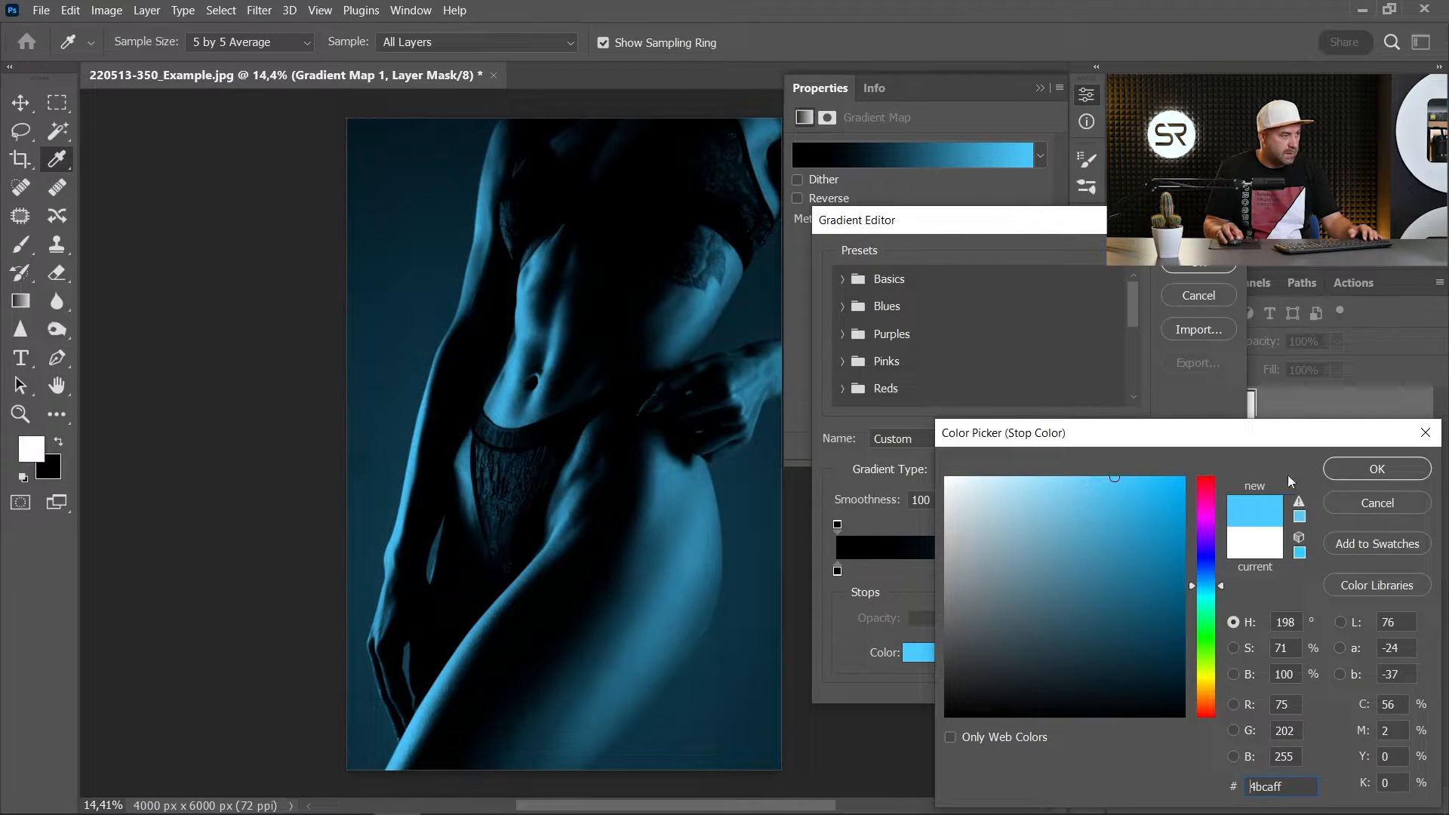
click(1377, 468)
key(Return)
key(b)
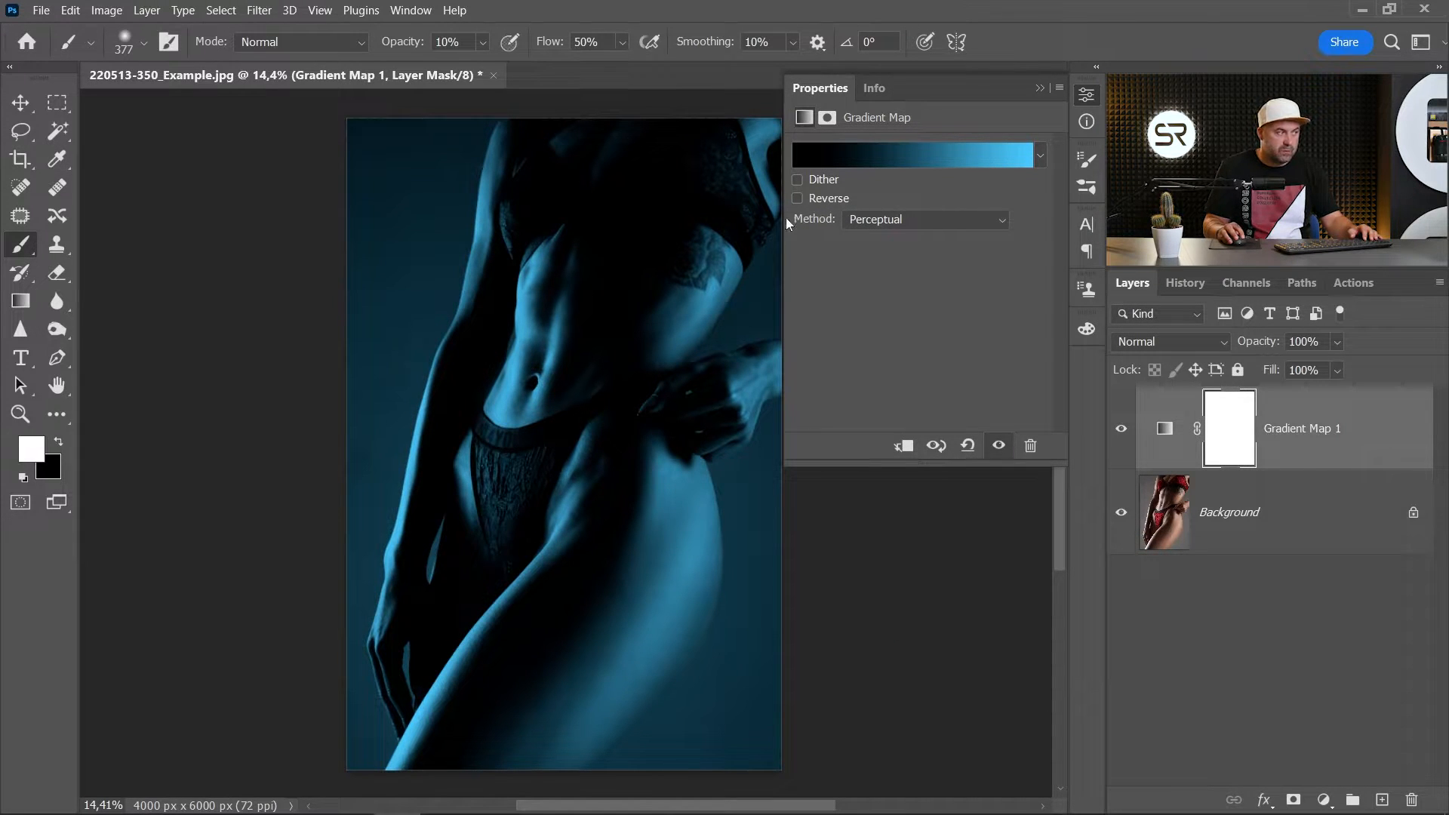
- Set the blue gradient map's interpolation method to Classic and collapse its properties
click(906, 220)
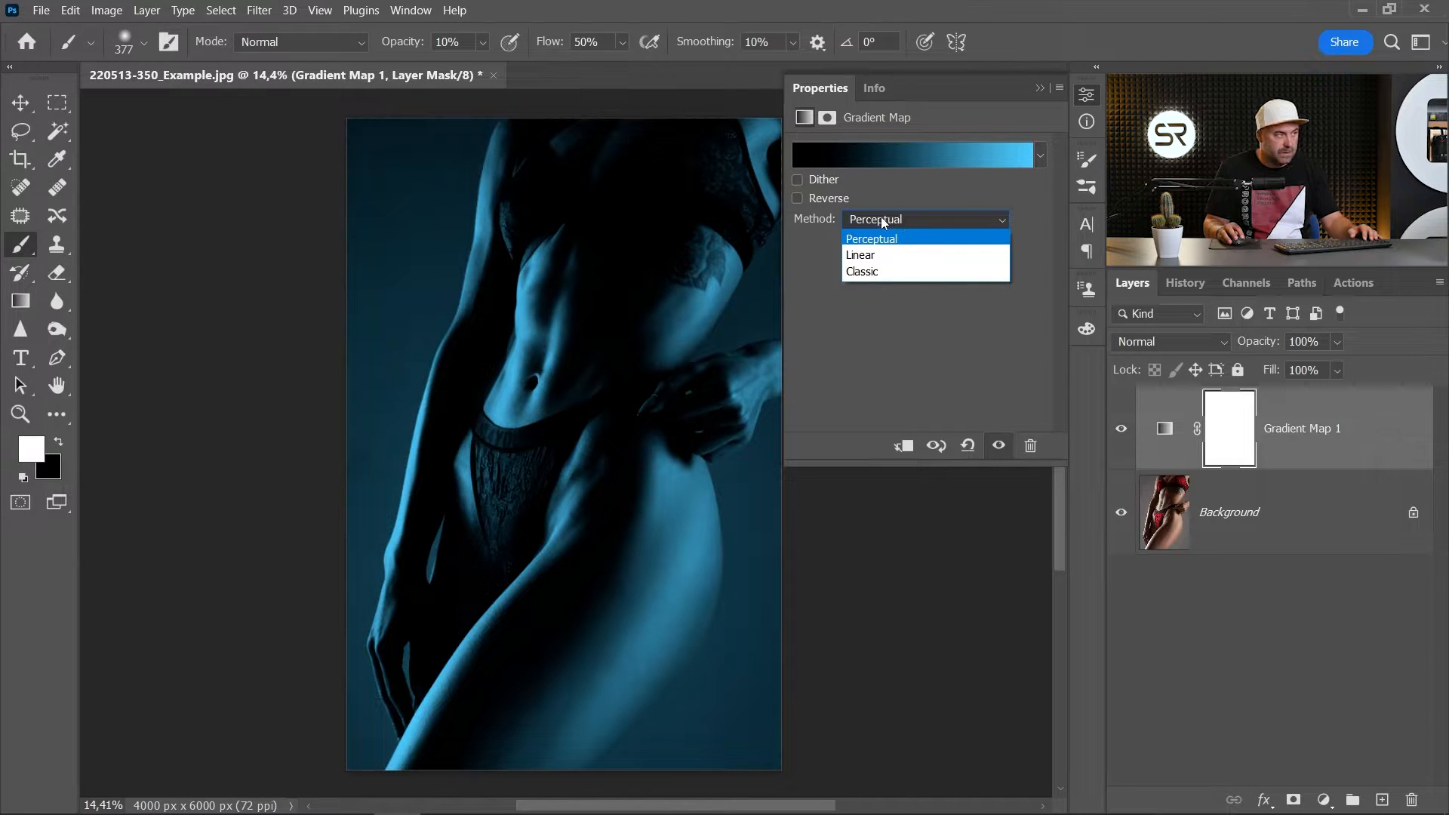
click(873, 273)
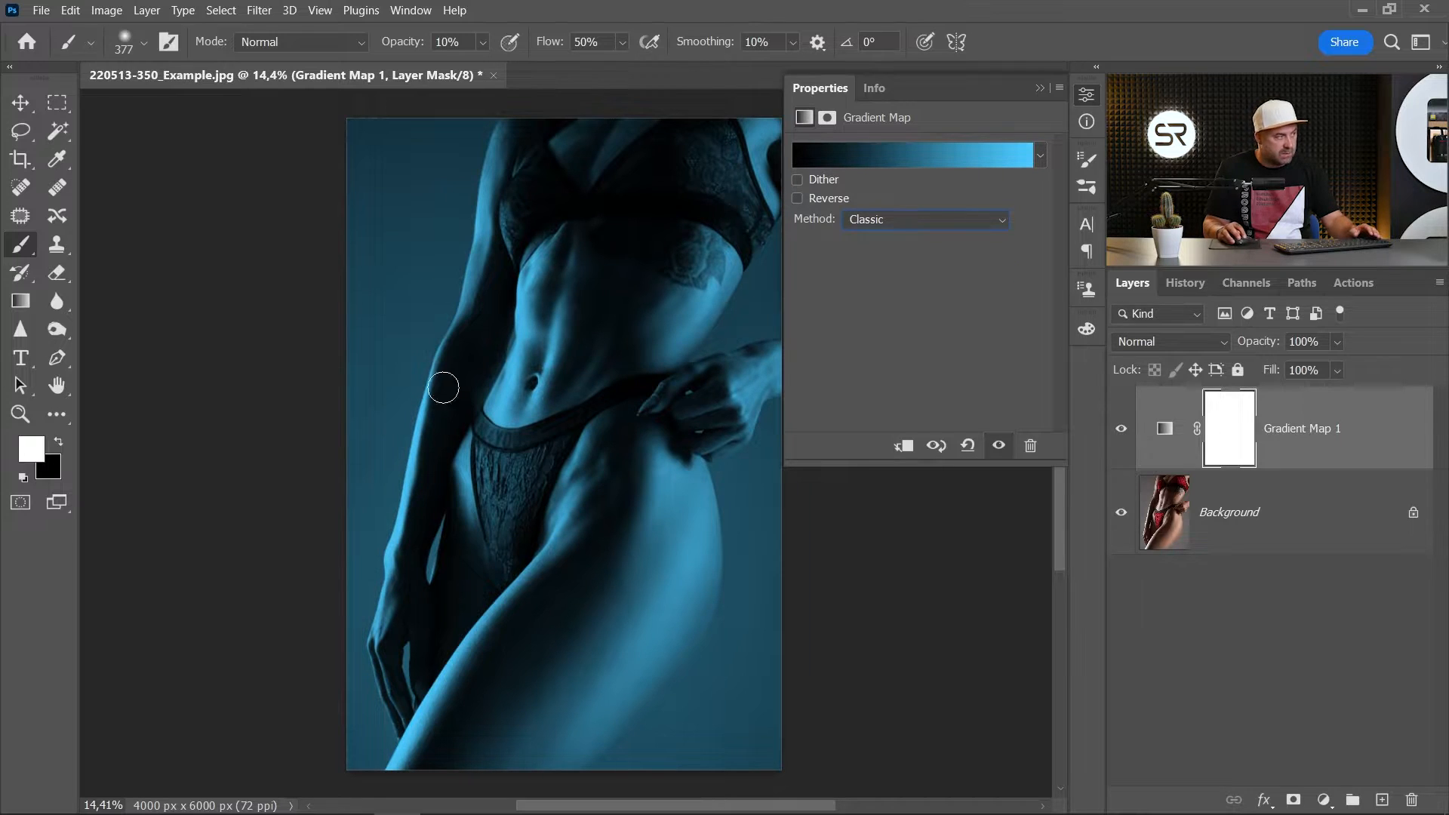
click(1086, 97)
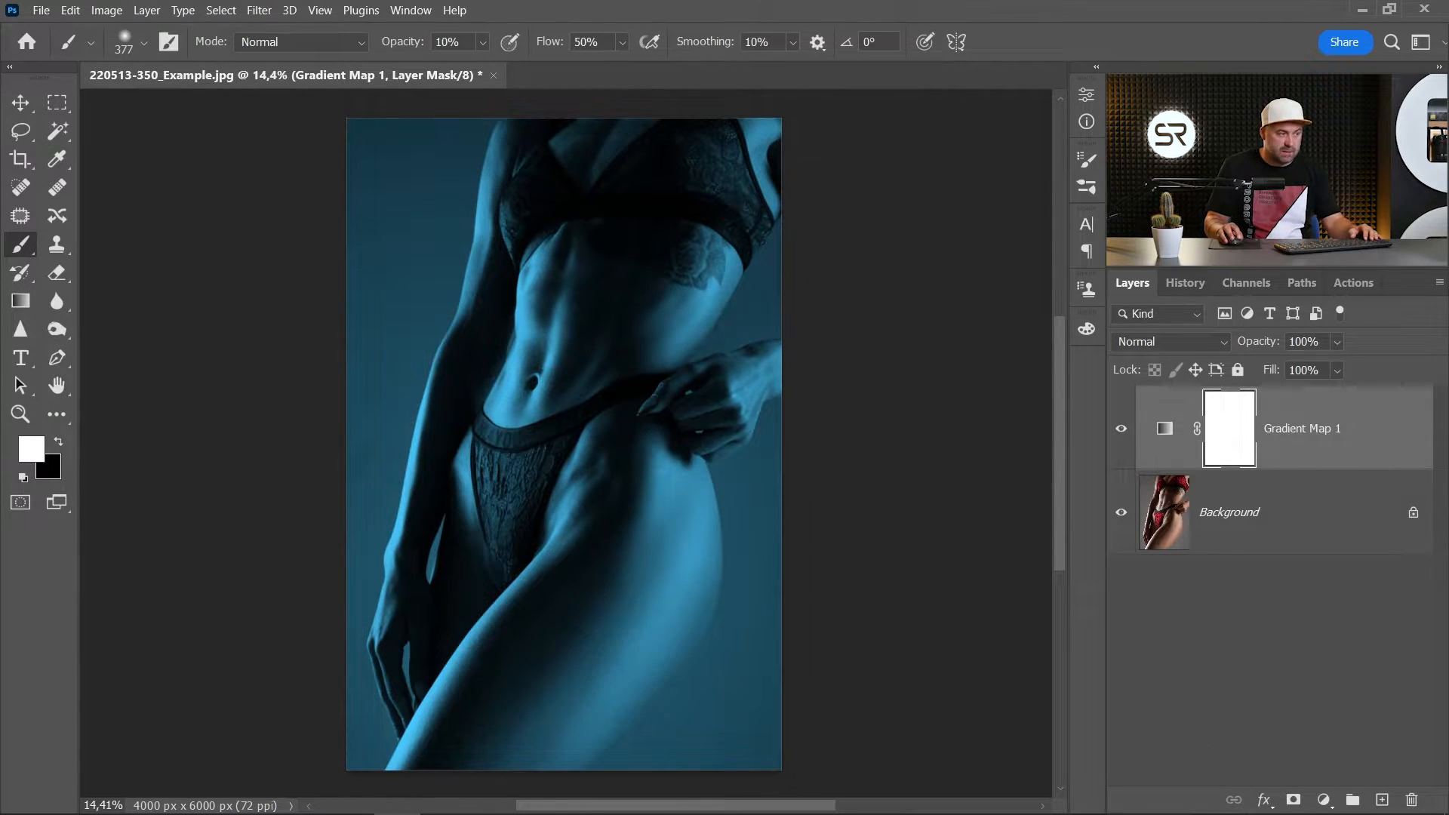
- Add a second Gradient Map adjustment layer on top and set its gradient's starting colour stop to black (000000)
click(1323, 802)
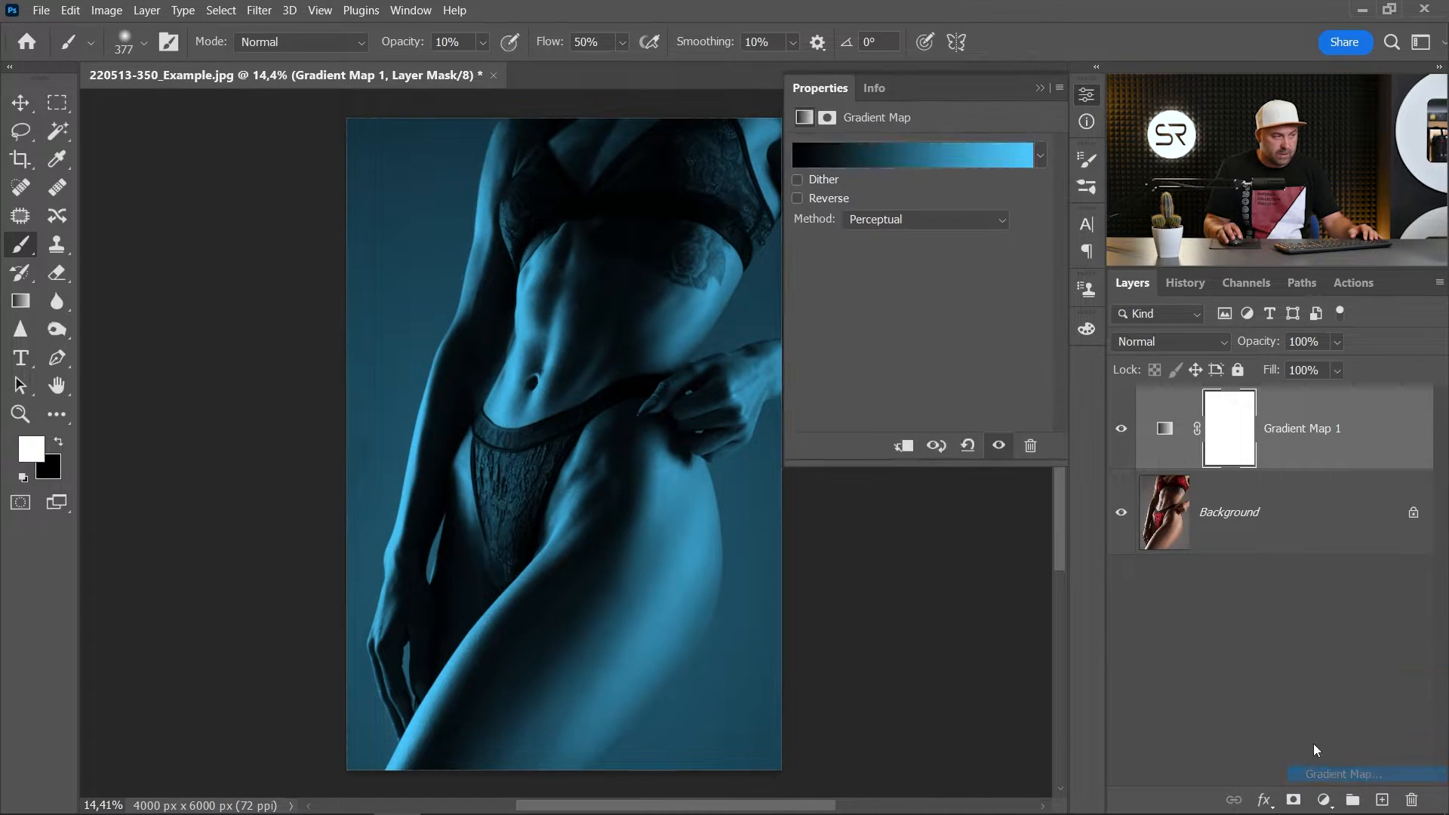
click(1332, 770)
click(932, 150)
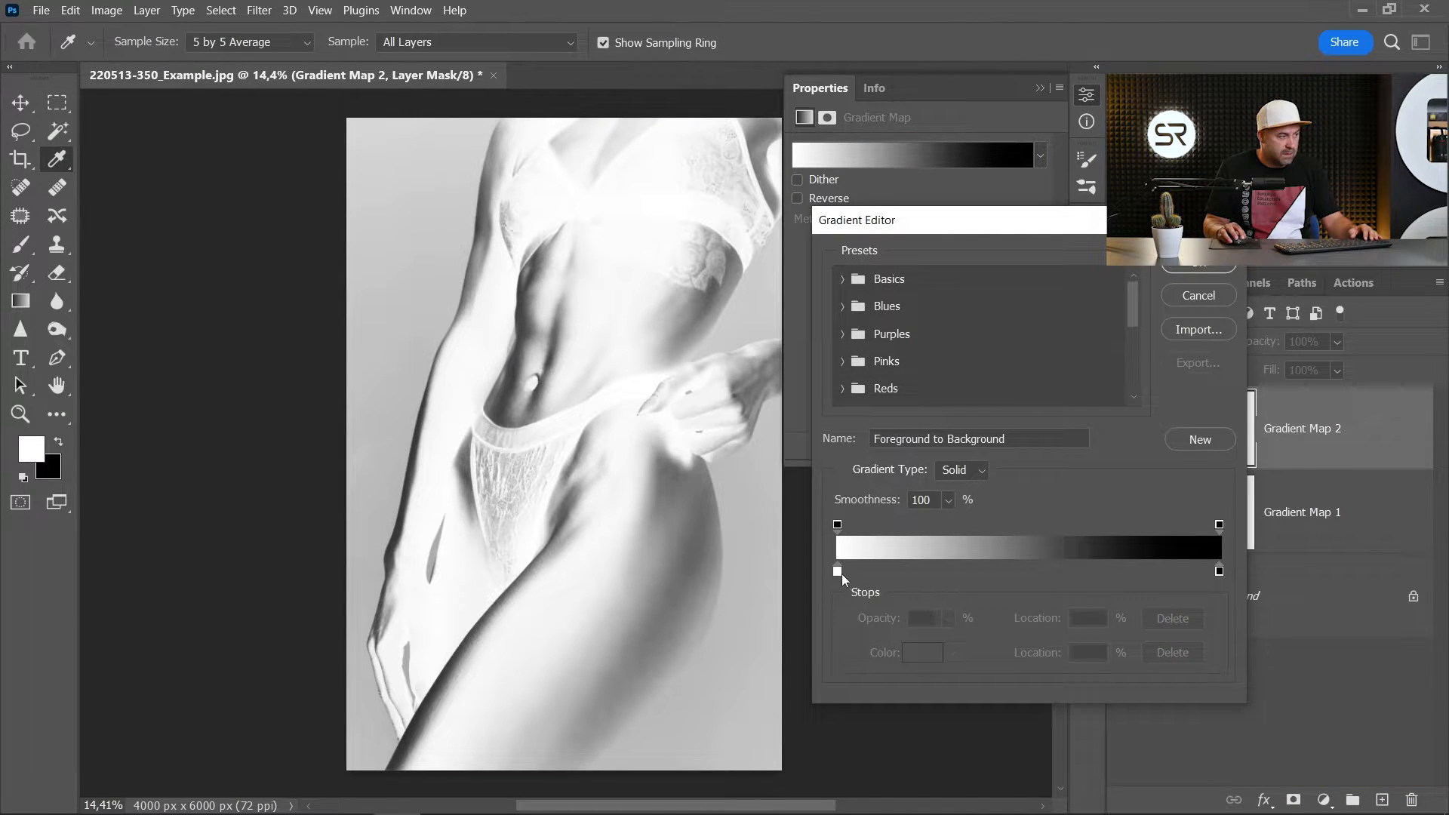
click(838, 570)
double_click(837, 576)
drag(1074, 633, 942, 717)
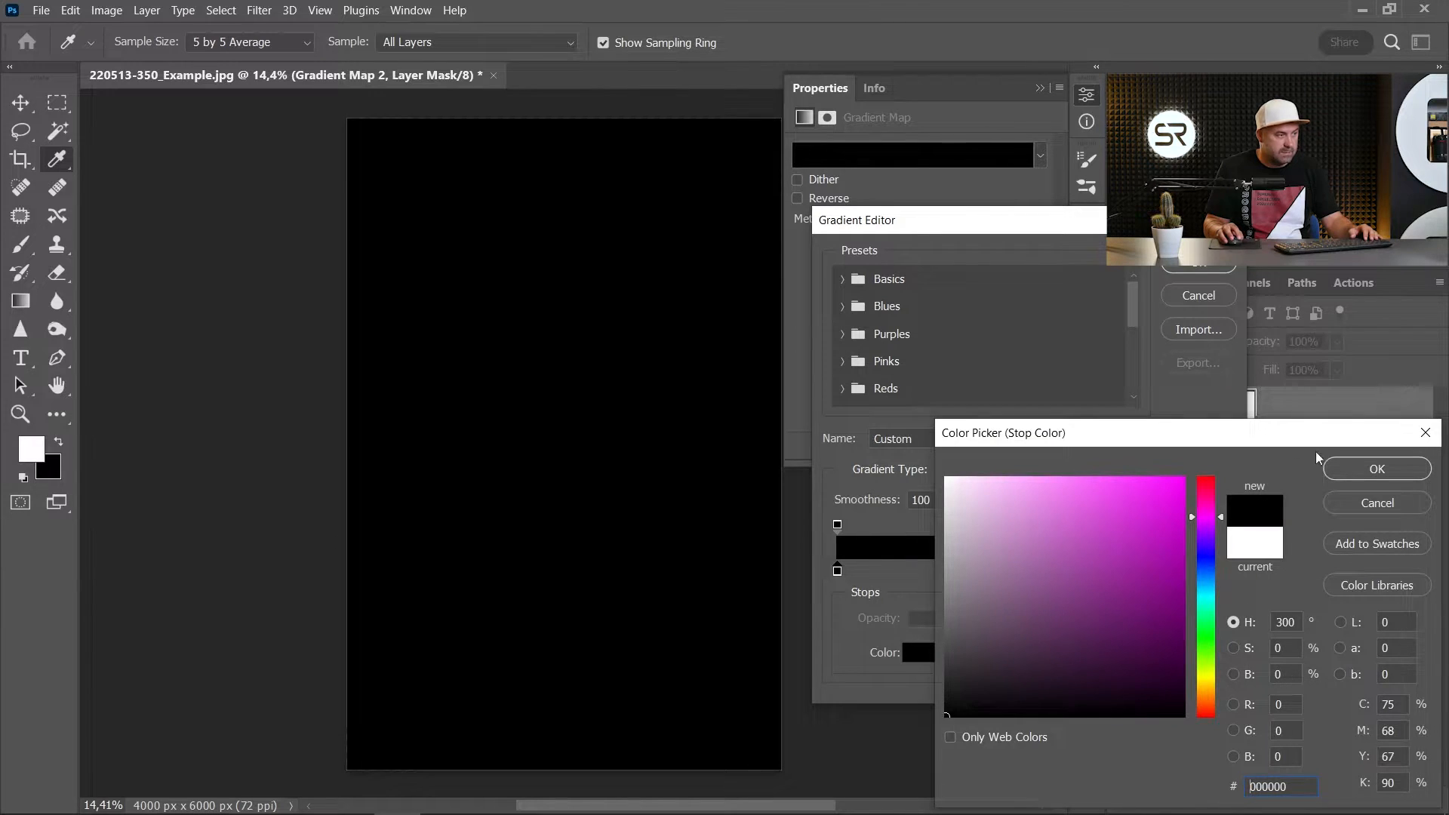
click(1359, 468)
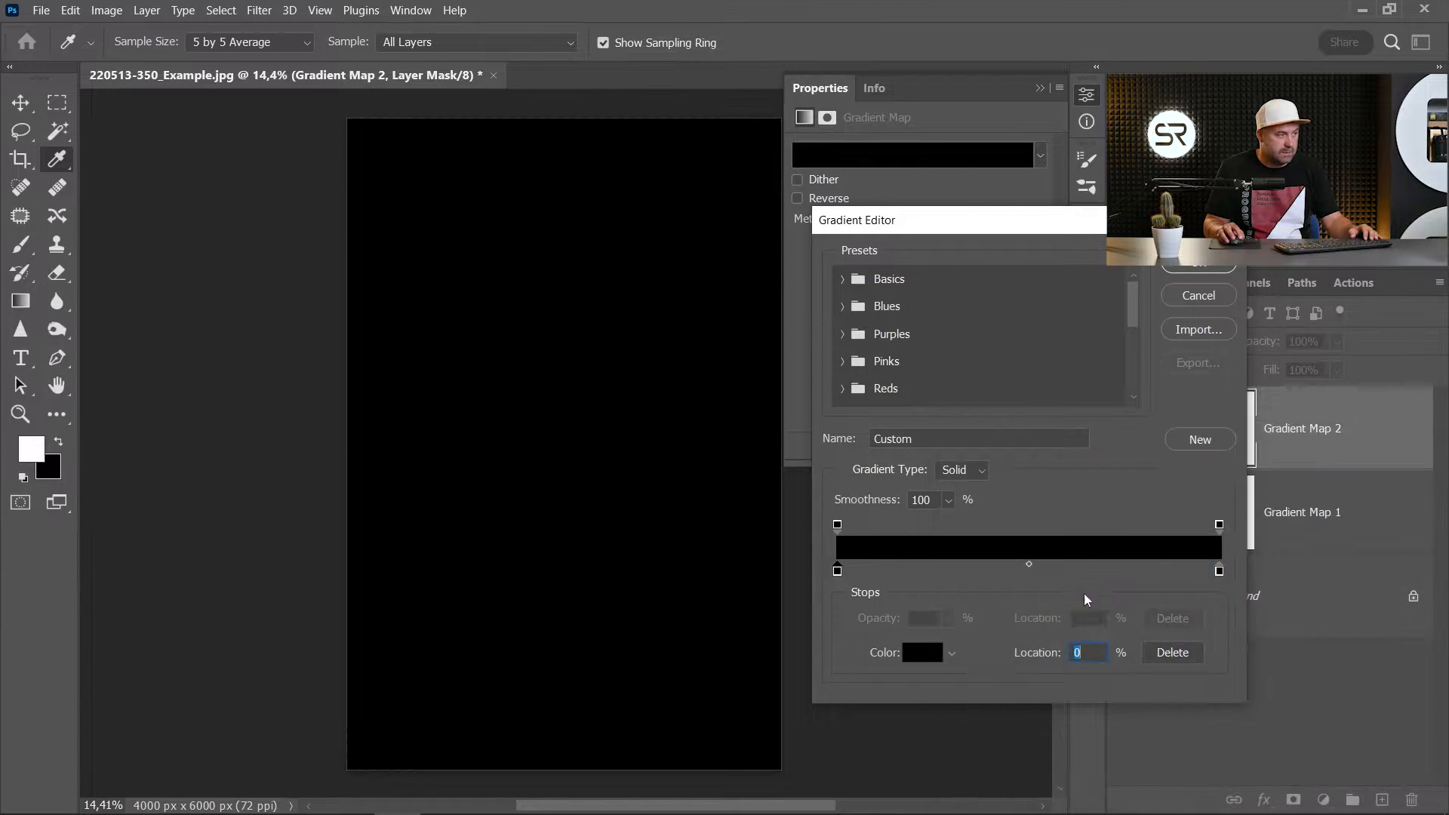
- Set the second gradient's end colour stop to red ff3232 and apply the edited gradient
double_click(1219, 572)
drag(1086, 518, 1122, 466)
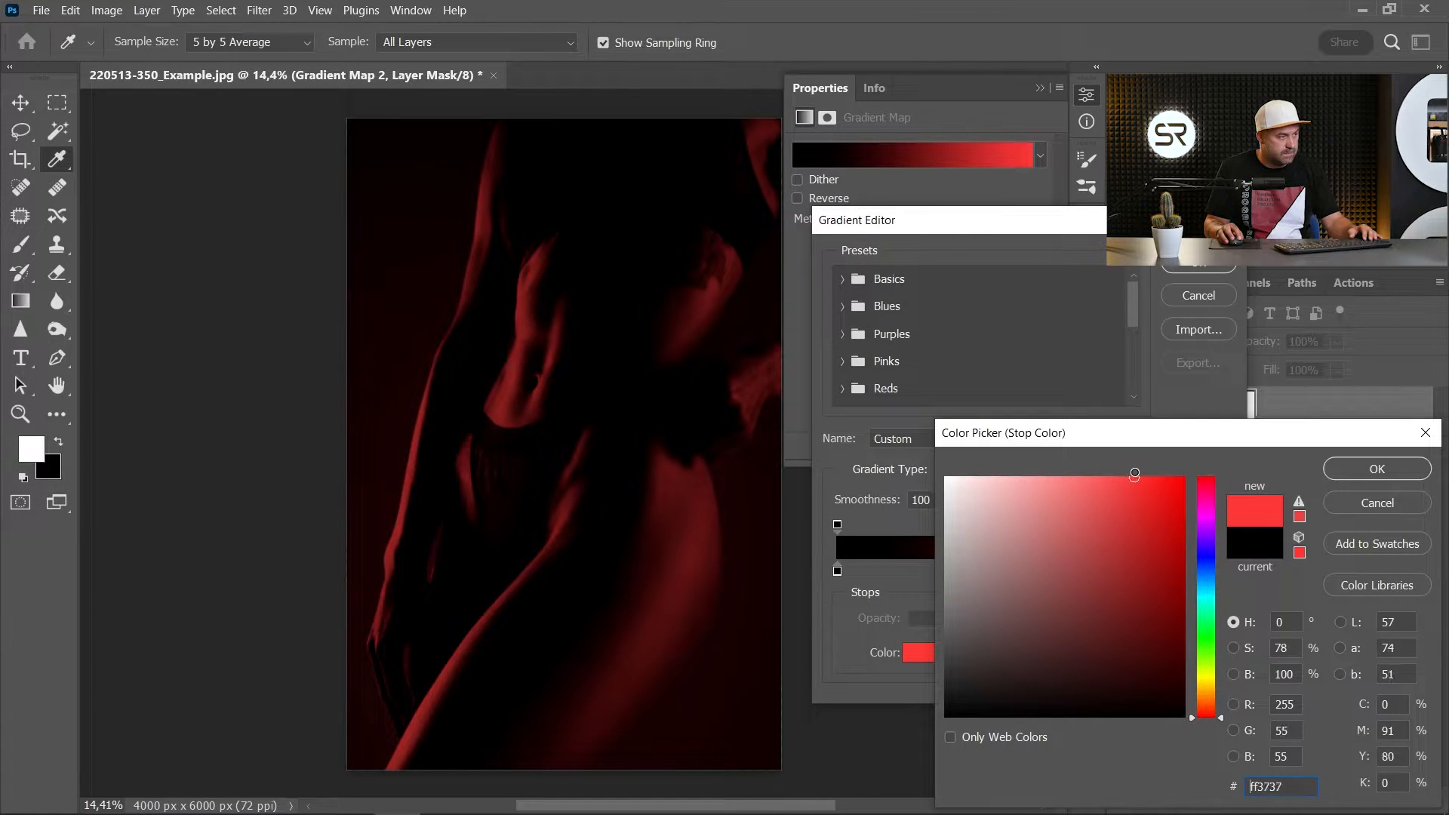
click(1340, 466)
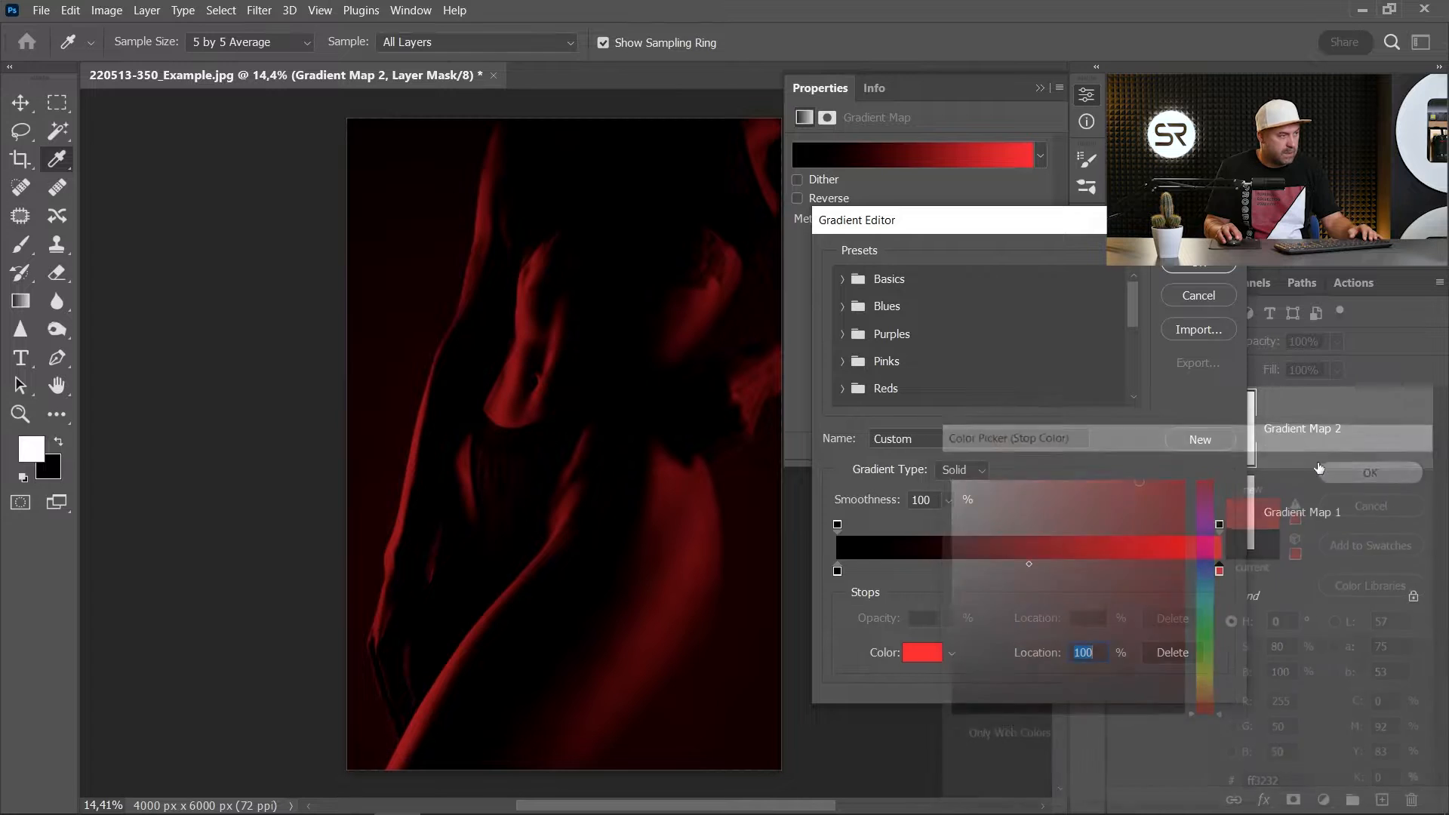
click(1177, 265)
- Set the red gradient map's method to Classic and invert its layer mask to black
click(896, 220)
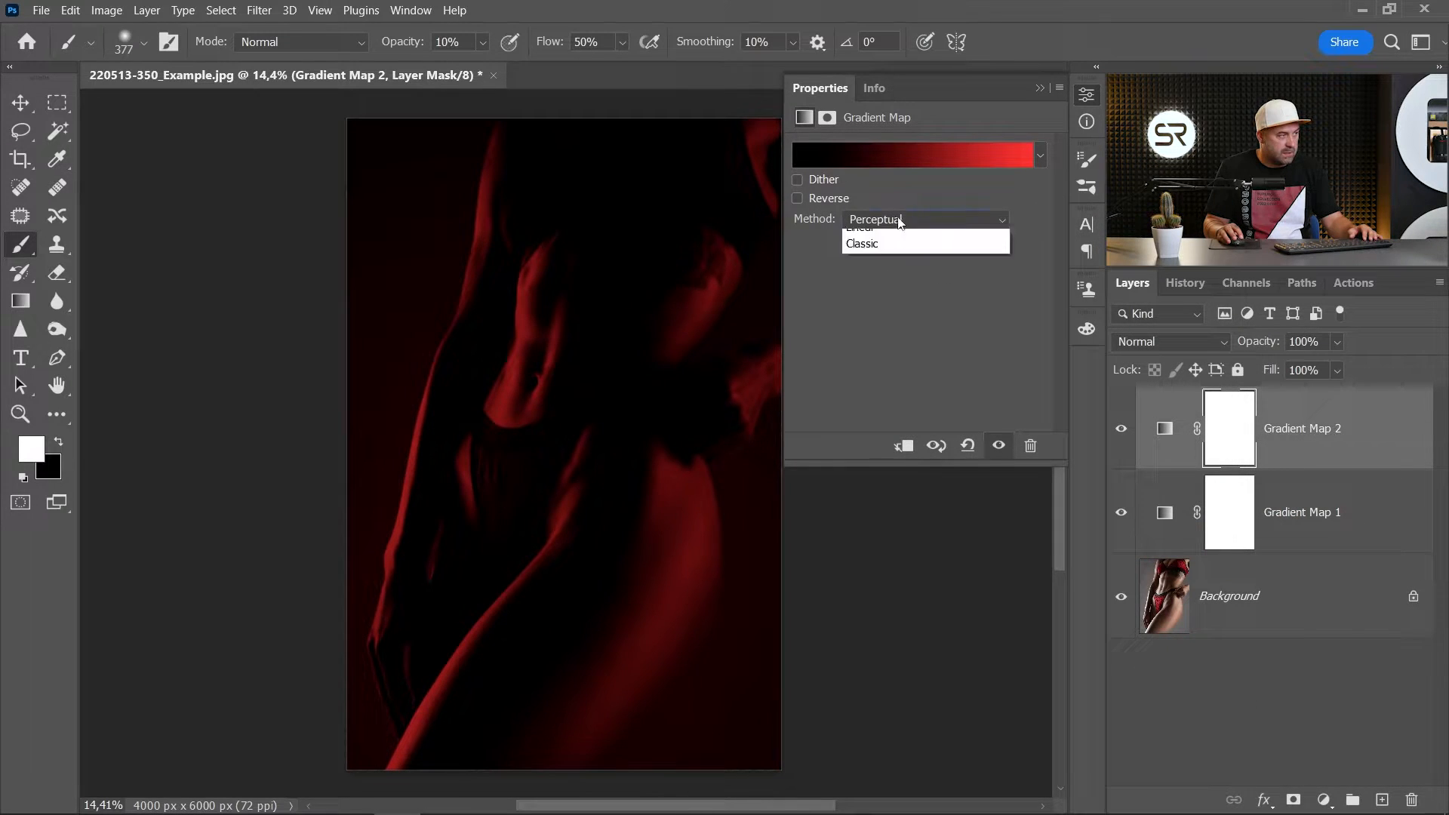
click(875, 273)
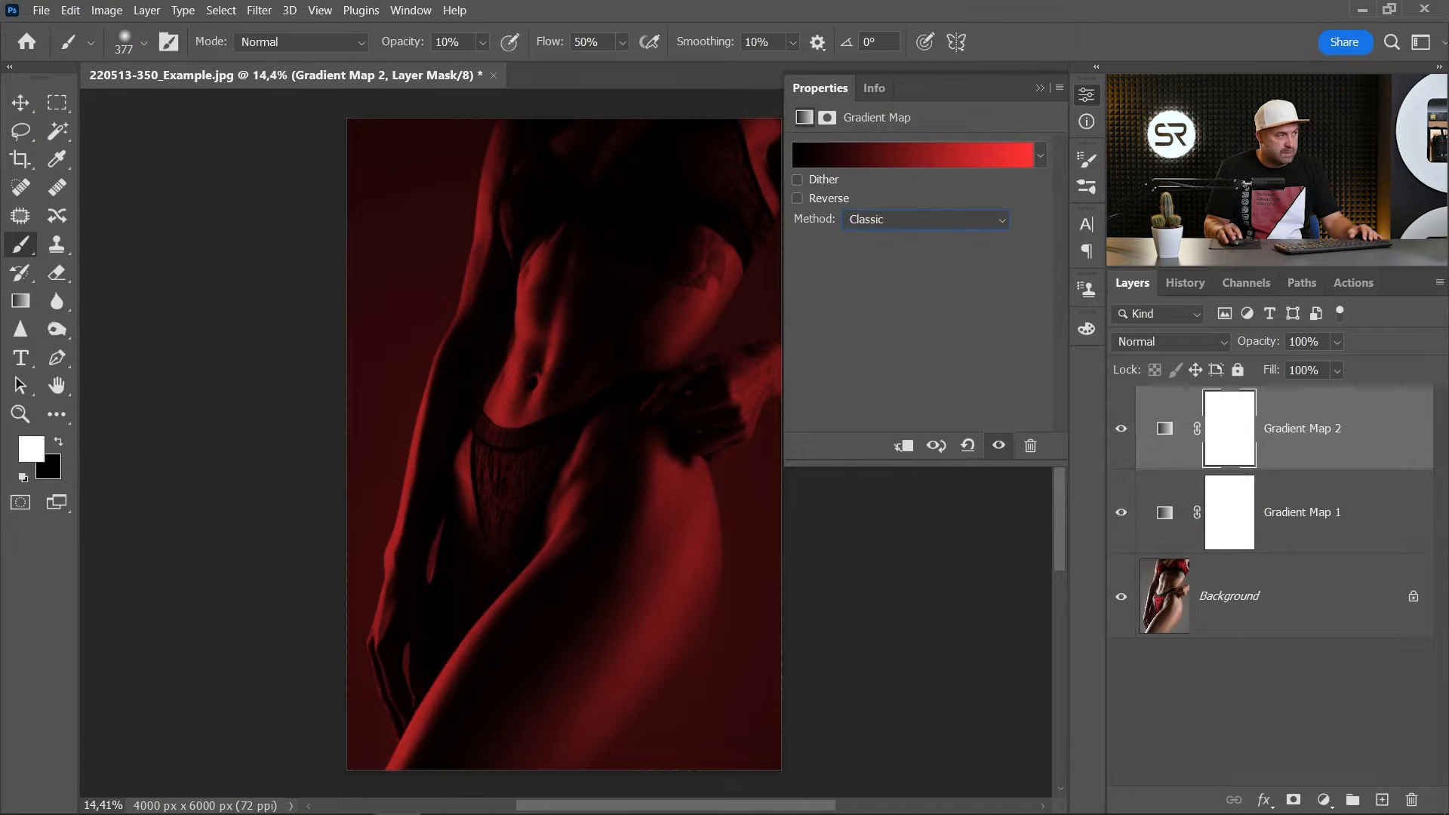
click(1091, 96)
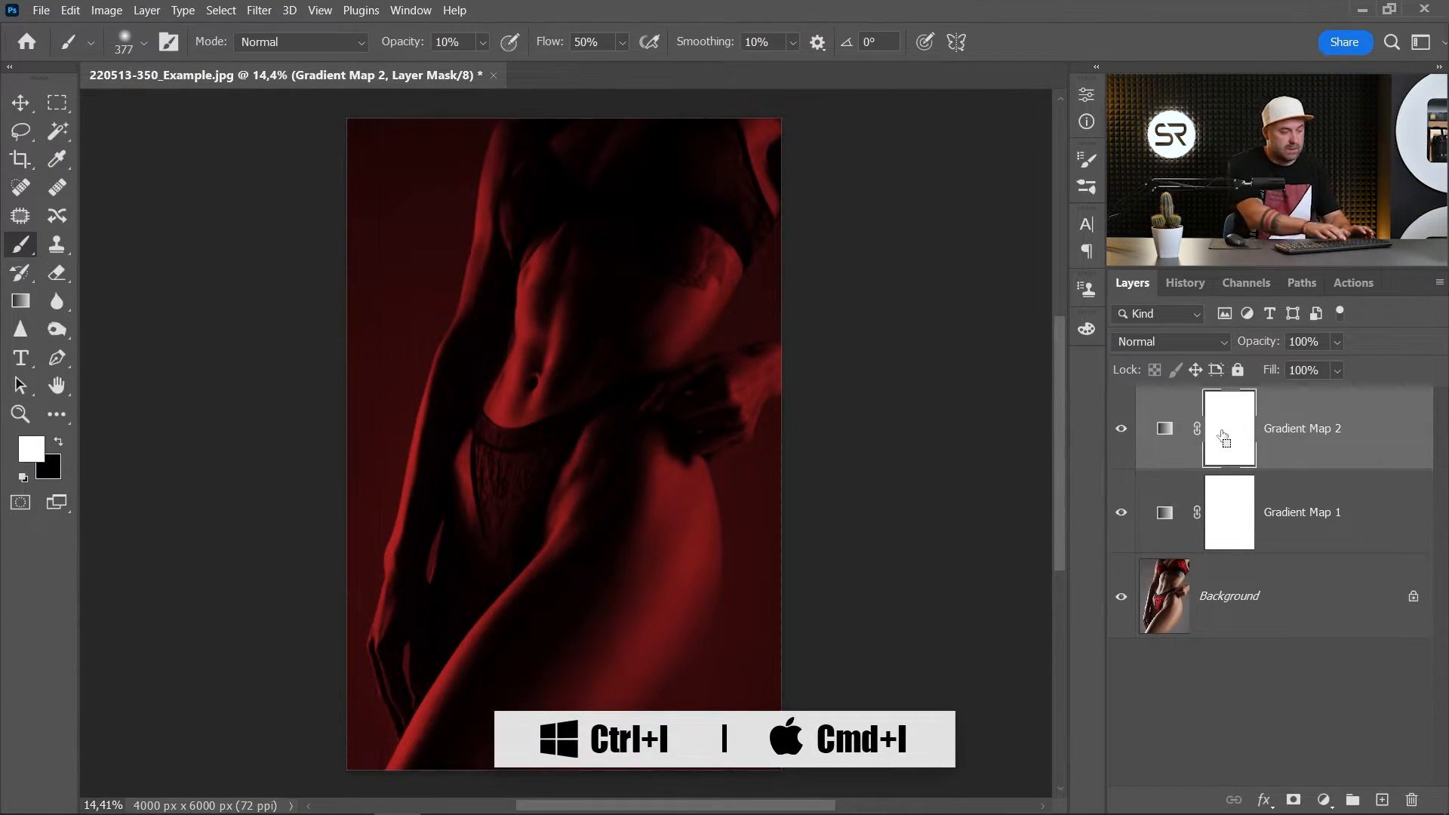
key(ctrl+i)
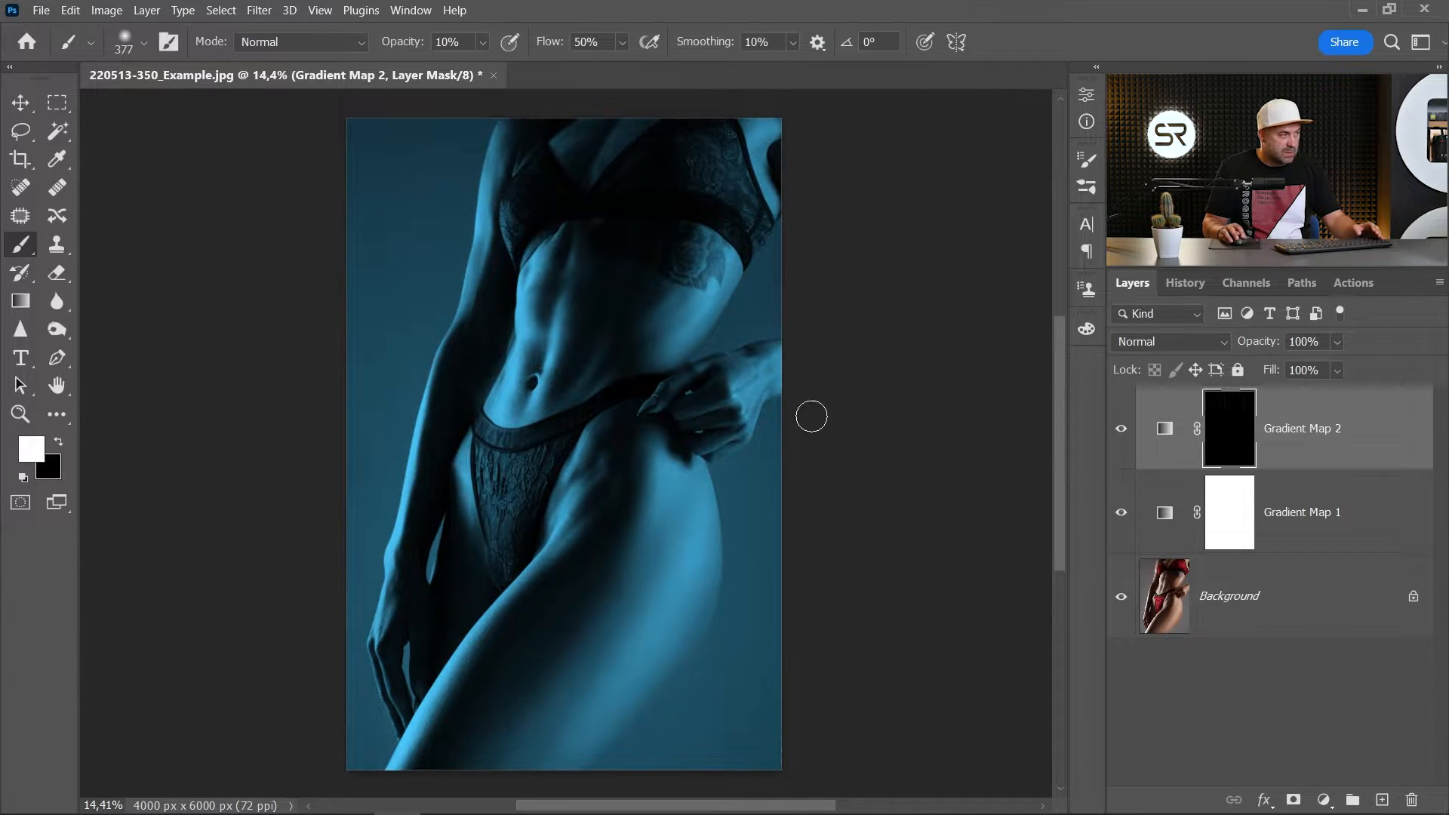
- Paint white on the red gradient map's mask over the armpit and the bra's outer side, using a 695 px brush at 100% opacity
scroll(714, 342, up, 4)
drag(698, 268, 671, 424)
drag(729, 253, 763, 257)
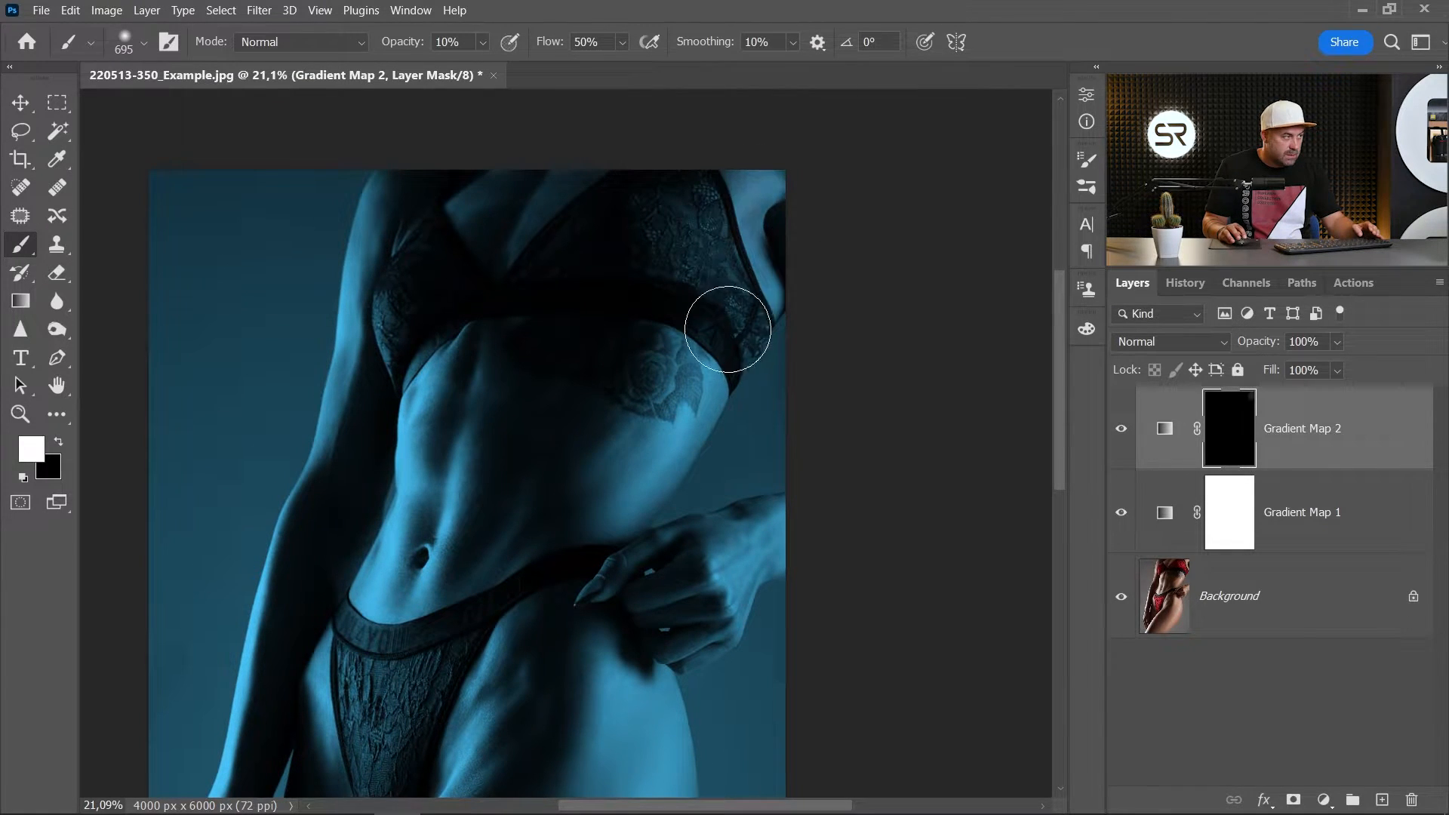
mouse_move(765, 202)
mouse_down()
mouse_move(757, 136)
mouse_move(740, 285)
mouse_move(700, 277)
mouse_up()
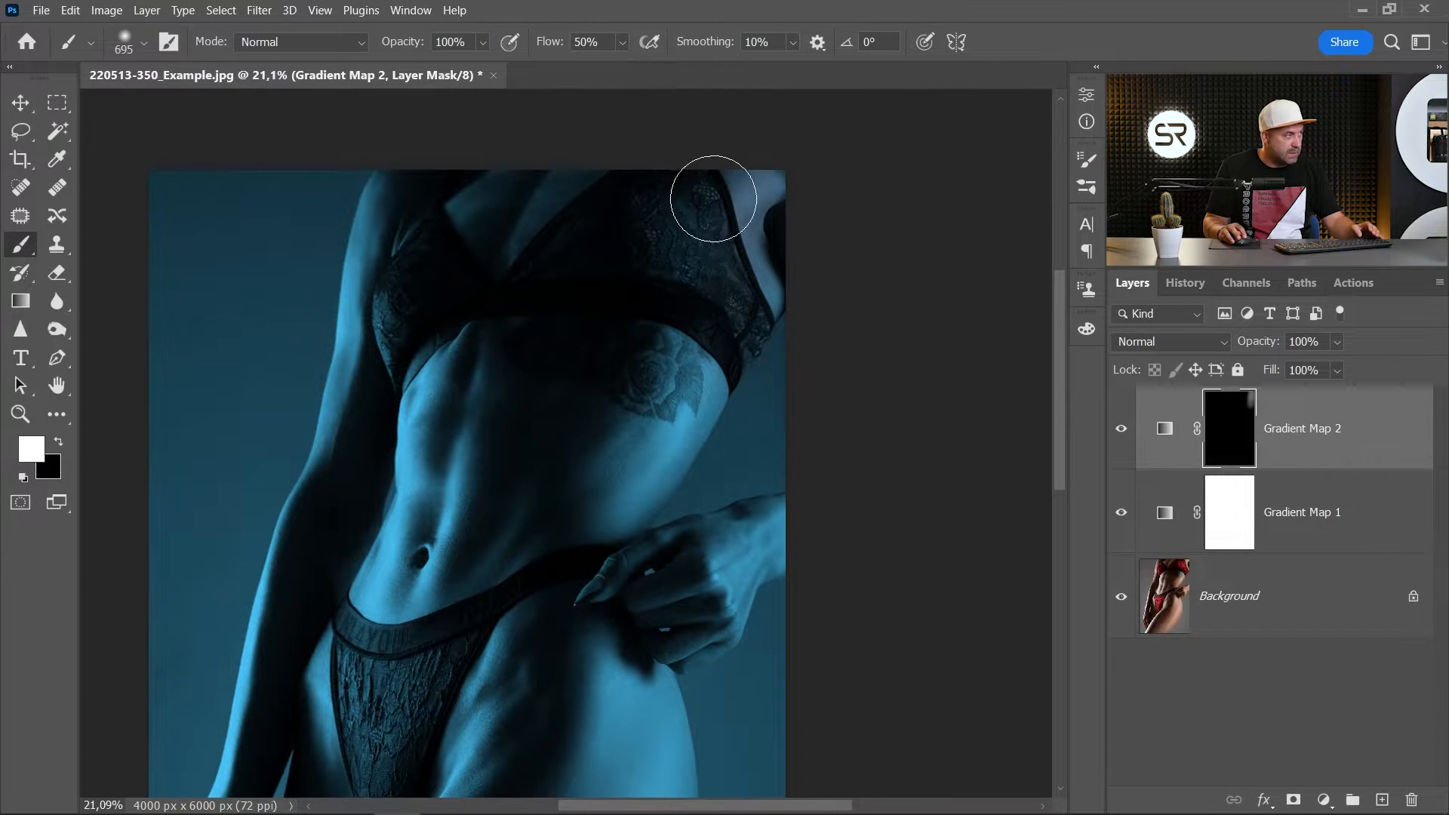
mouse_move(725, 201)
mouse_down()
mouse_move(757, 178)
mouse_move(711, 301)
mouse_move(748, 150)
mouse_move(776, 161)
mouse_move(717, 411)
mouse_move(770, 235)
mouse_move(698, 399)
mouse_move(765, 243)
mouse_move(731, 187)
mouse_move(657, 364)
mouse_move(672, 220)
mouse_move(658, 406)
mouse_move(751, 317)
mouse_move(681, 426)
mouse_move(754, 327)
mouse_up()
scroll(737, 412, up, 1)
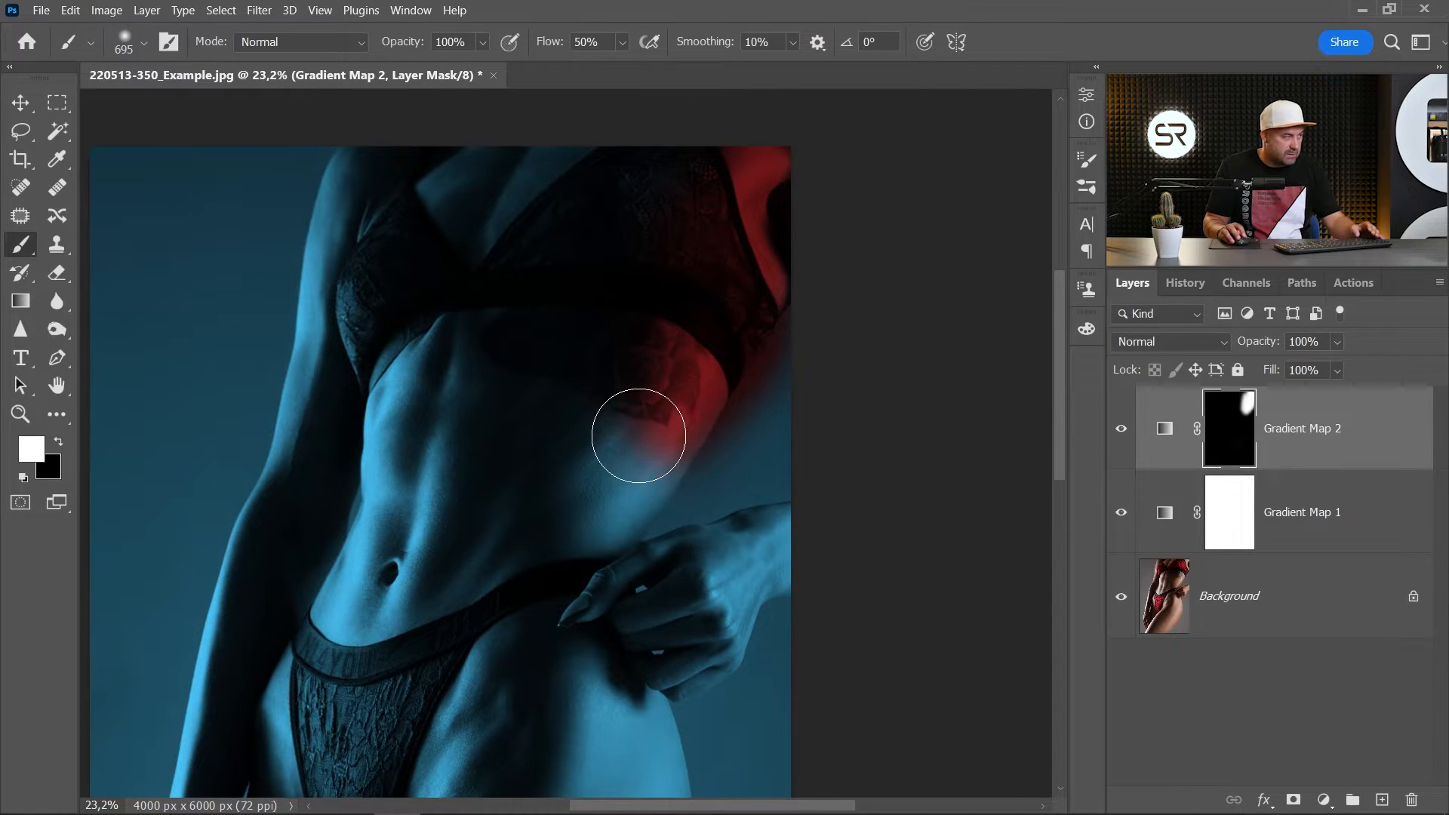
- Extend the white mask painting down the side of the waist and onto the back of the raised hand
scroll(679, 388, up, 2)
mouse_move(638, 435)
mouse_down()
mouse_move(726, 392)
mouse_move(686, 435)
mouse_move(708, 421)
mouse_move(632, 450)
mouse_move(690, 427)
mouse_move(790, 432)
mouse_move(792, 473)
mouse_move(922, 458)
mouse_move(866, 591)
mouse_move(866, 456)
mouse_move(810, 490)
mouse_move(807, 664)
mouse_move(767, 637)
mouse_move(822, 482)
mouse_move(777, 433)
mouse_move(810, 274)
mouse_move(760, 278)
mouse_move(631, 469)
mouse_up()
scroll(631, 468, up, 2)
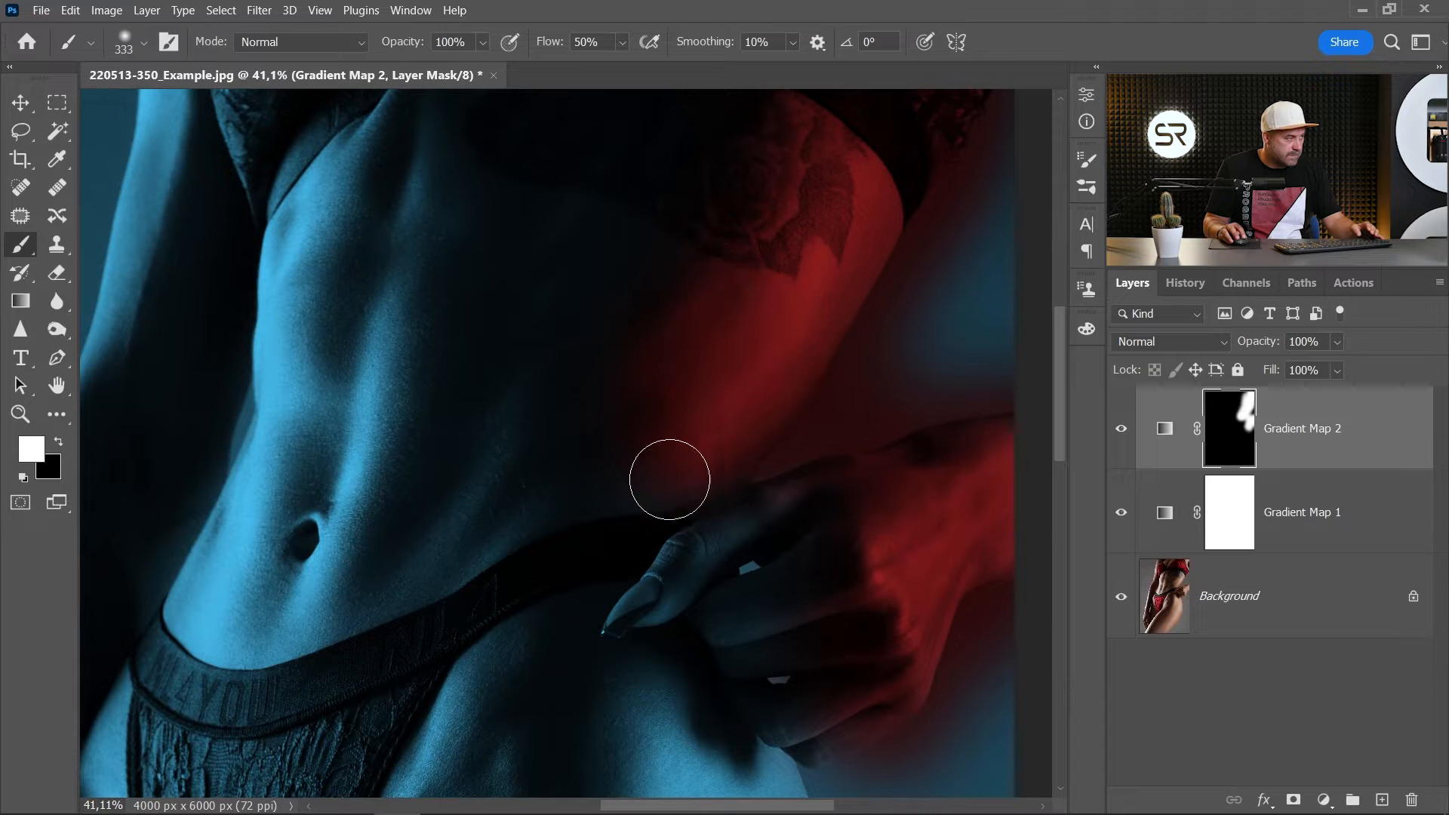
- Reduce the brush to 79 px and paint white on the mask along the underside of the finger nearest the waistband
drag(807, 177, 768, 530)
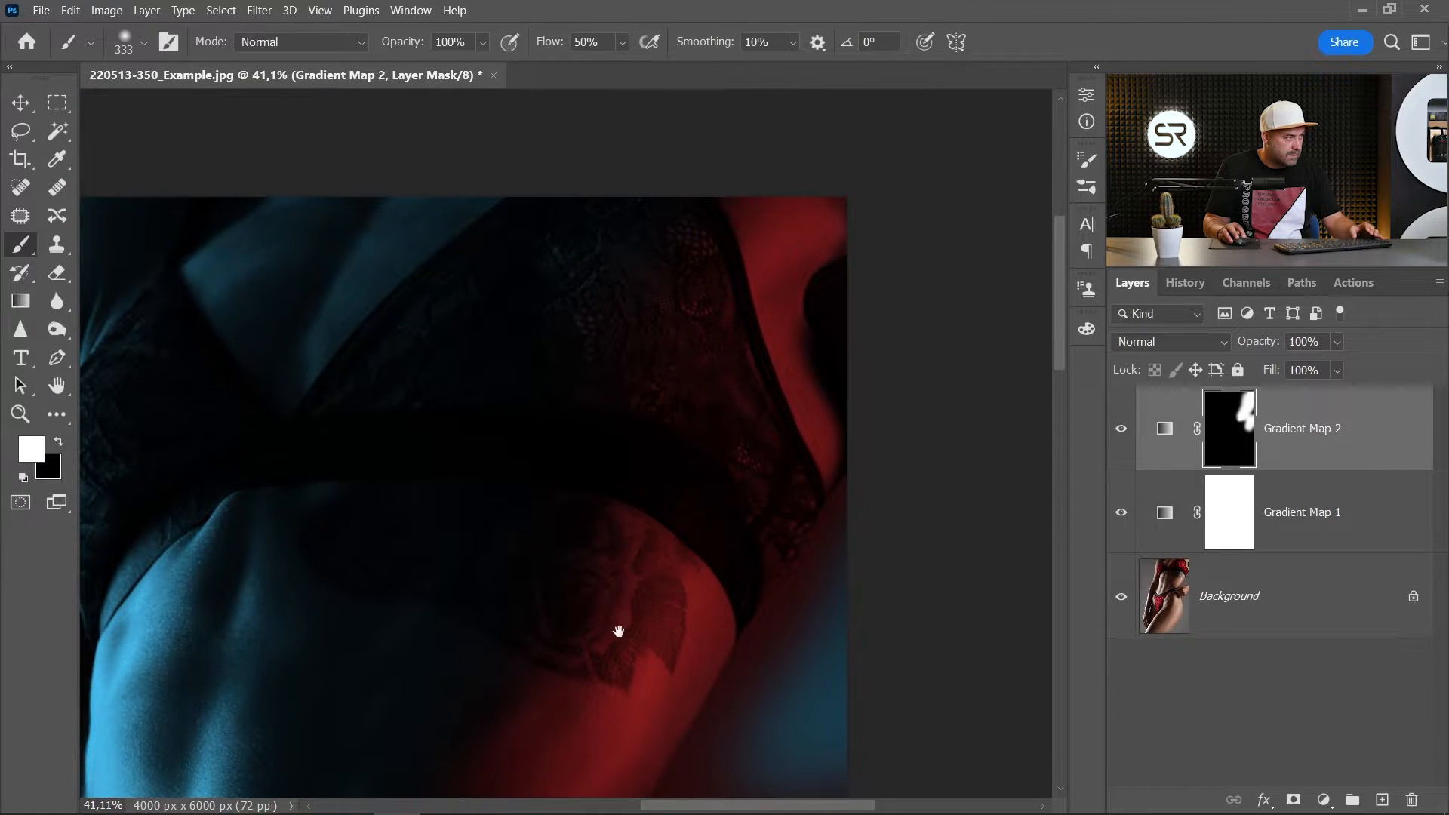
drag(619, 631, 807, 65)
scroll(781, 301, up, 3)
scroll(742, 408, up, 2)
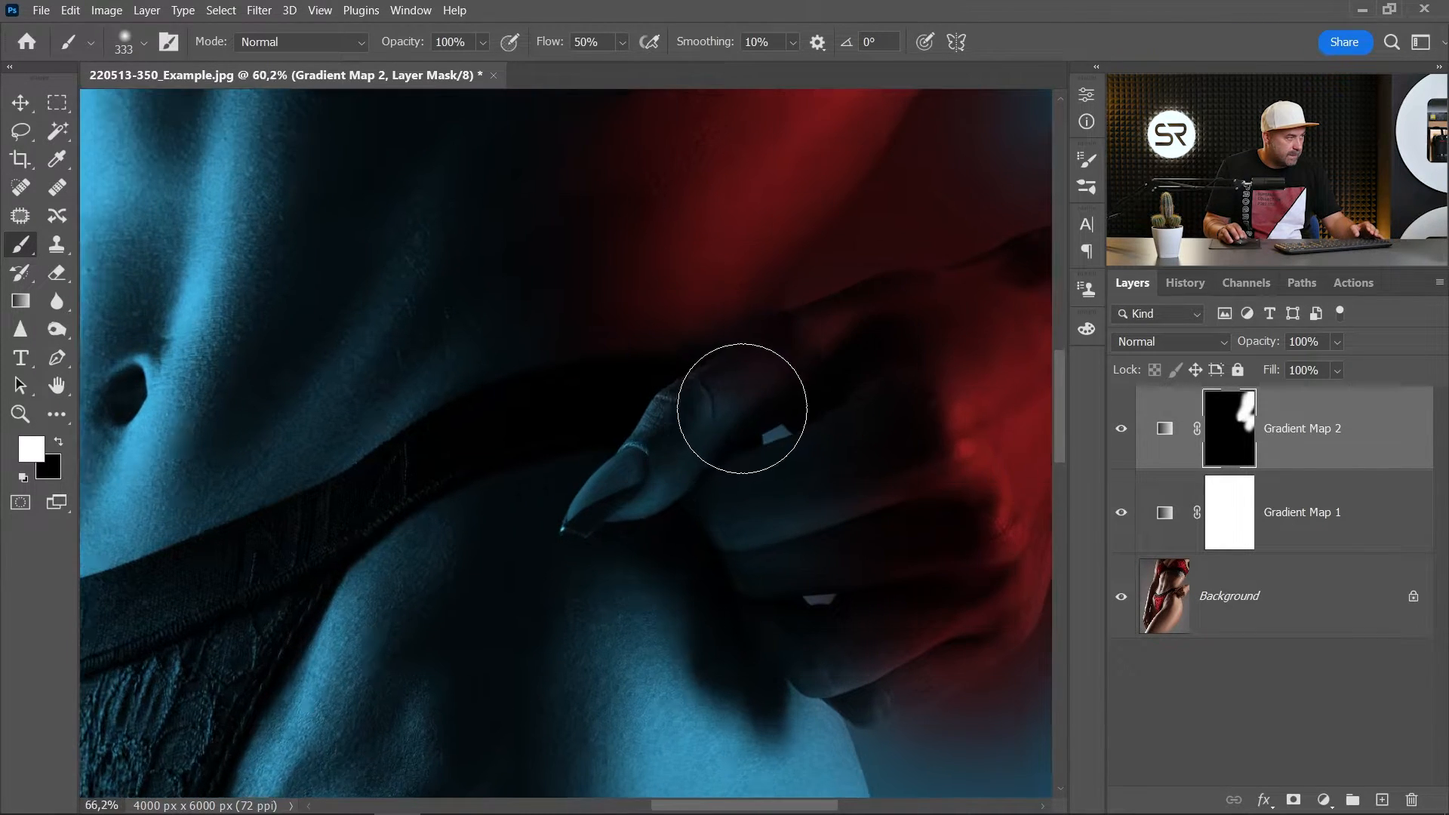
scroll(742, 408, up, 8)
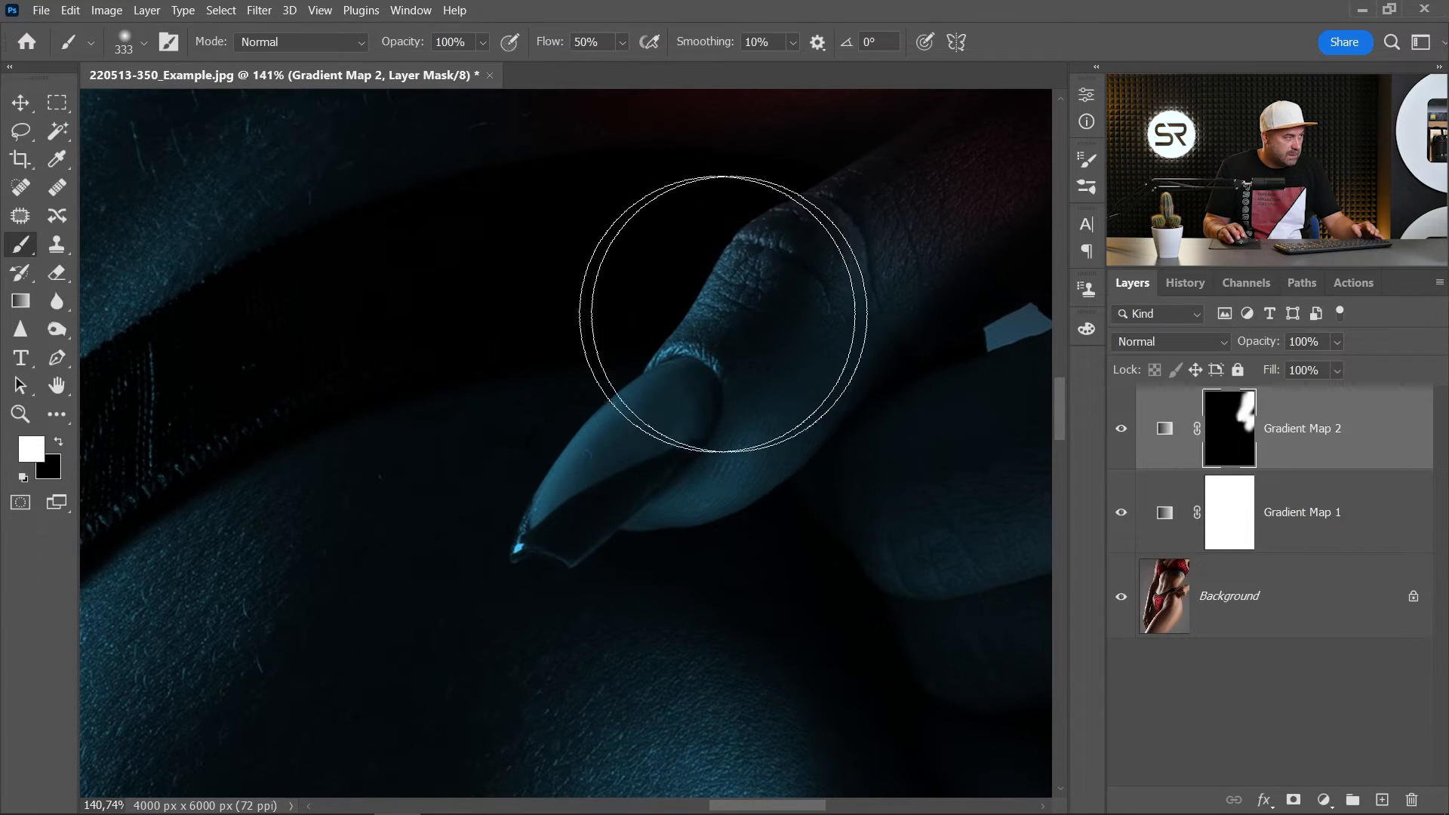
drag(776, 259, 695, 323)
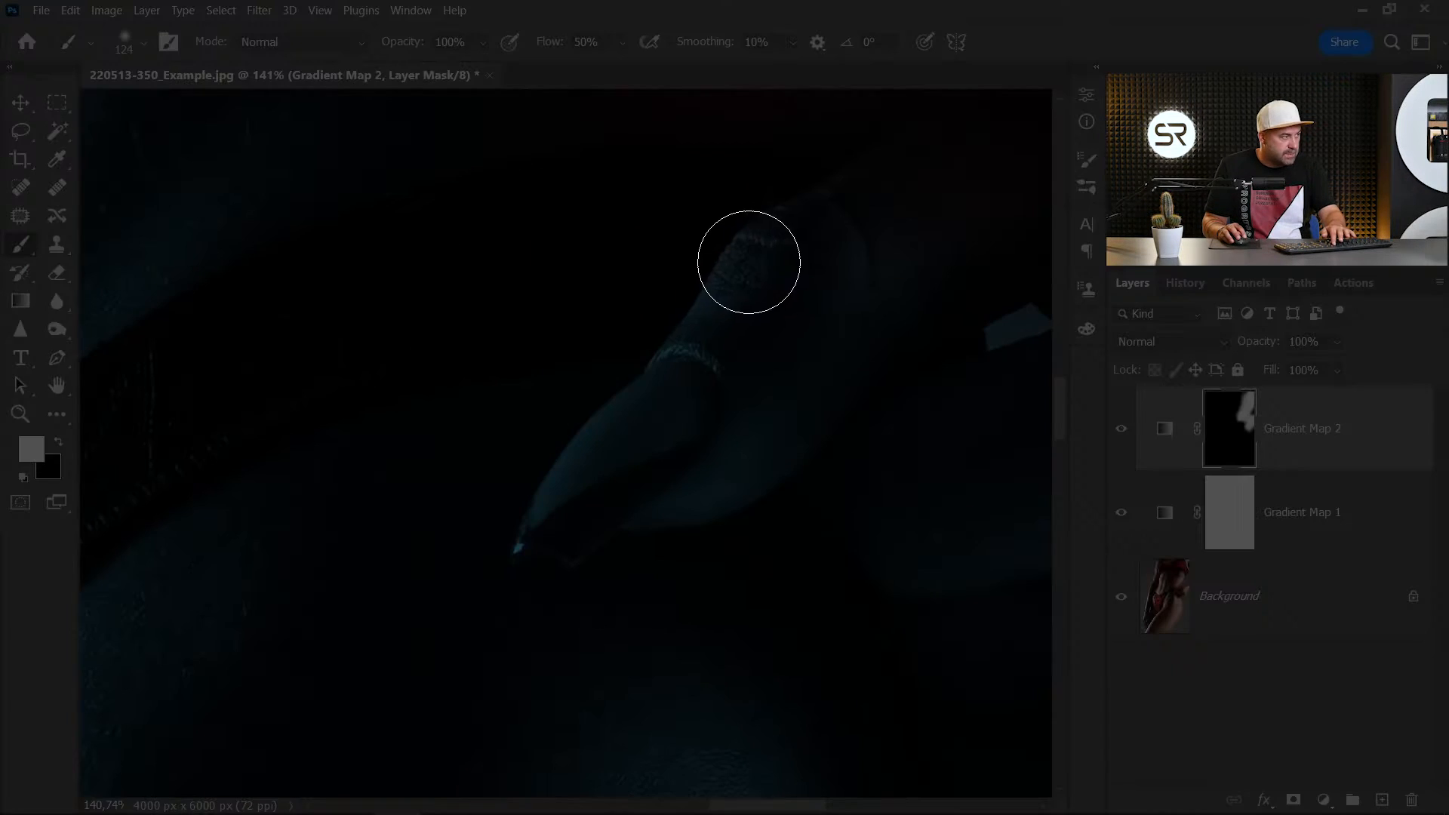
mouse_move(748, 263)
mouse_down()
mouse_move(721, 278)
mouse_move(540, 533)
mouse_move(753, 250)
mouse_move(665, 337)
mouse_move(544, 514)
mouse_up()
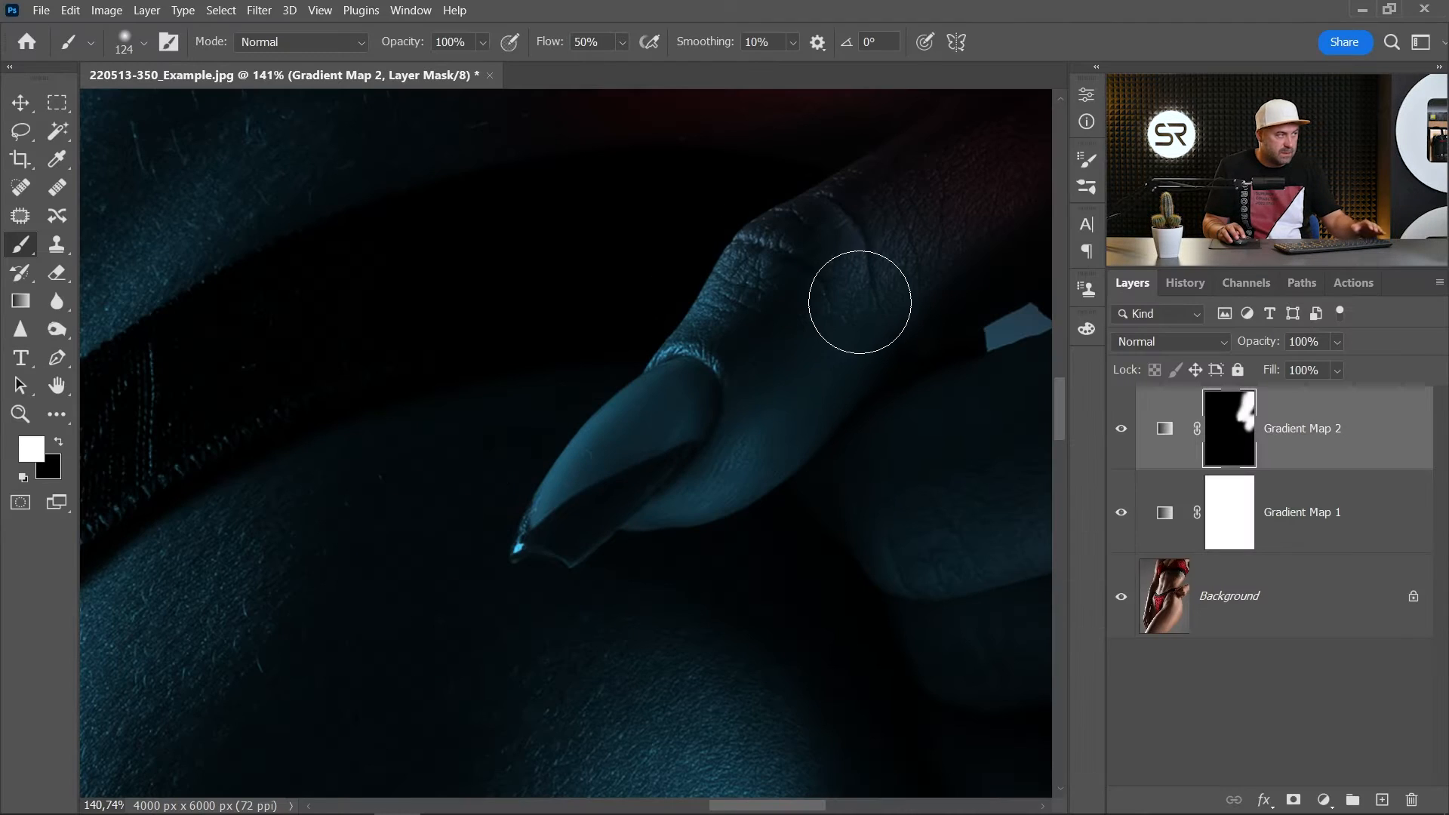
scroll(860, 302, down, 3)
mouse_move(873, 265)
mouse_down()
mouse_move(945, 209)
mouse_move(798, 430)
mouse_move(746, 476)
mouse_move(806, 435)
mouse_move(745, 479)
mouse_move(906, 311)
mouse_move(887, 306)
mouse_move(753, 483)
mouse_move(770, 470)
mouse_move(731, 458)
mouse_up()
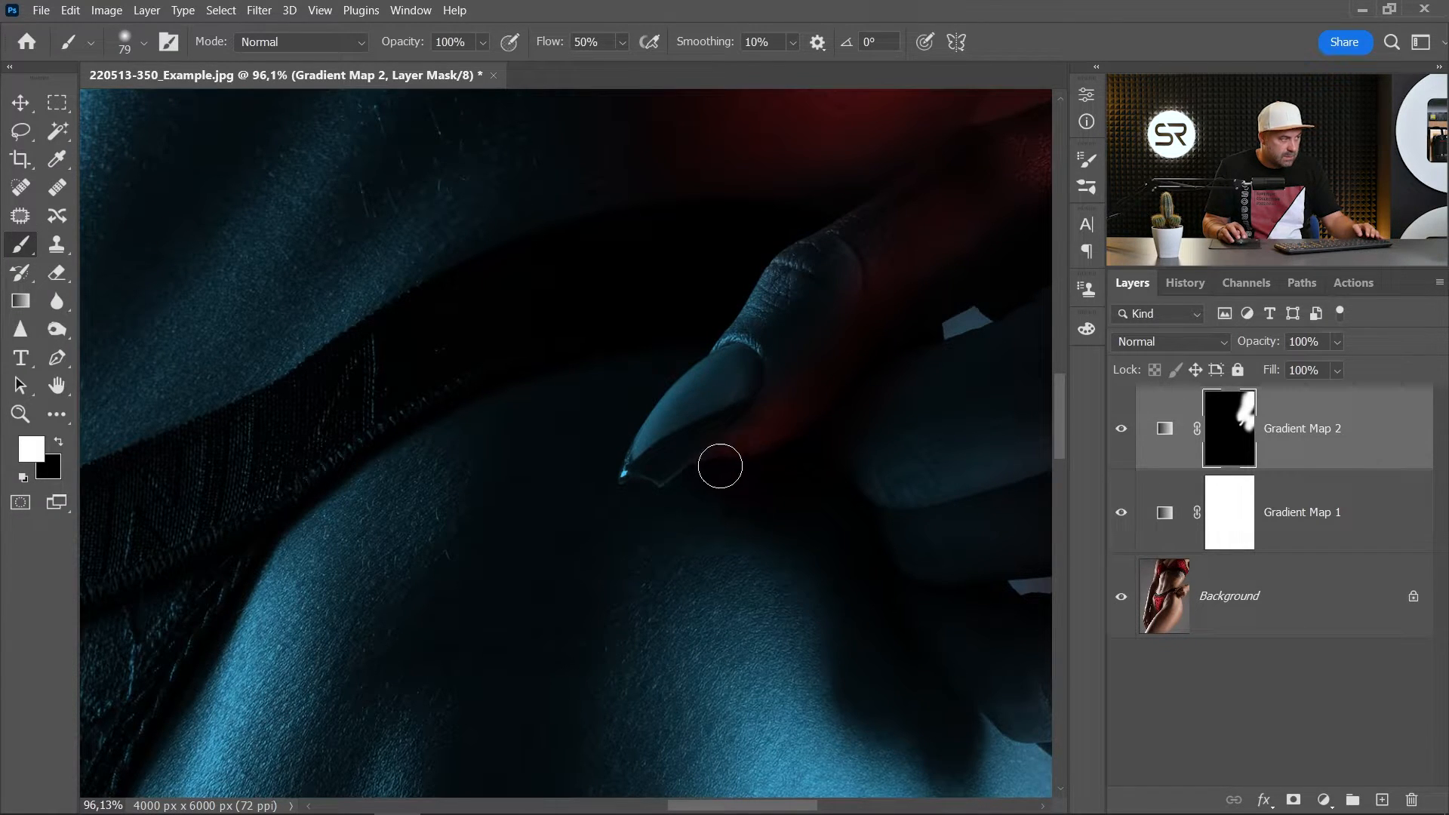
- Paint white on the mask over the remaining fingers of the hand at the hip to reveal the red light
scroll(870, 360, down, 3)
drag(896, 414, 965, 408)
drag(942, 468, 804, 459)
drag(779, 438, 793, 428)
mouse_move(867, 459)
mouse_down()
mouse_move(1011, 481)
mouse_move(894, 583)
mouse_move(928, 633)
mouse_move(878, 655)
mouse_move(882, 607)
mouse_up()
scroll(819, 532, down, 6)
- Paint white on the red gradient map's mask over the hip below the hand and the upper outer thigh, using a 603 px brush
mouse_move(708, 594)
mouse_down()
mouse_move(714, 560)
mouse_move(759, 668)
mouse_up()
drag(776, 599, 716, 328)
drag(718, 392, 756, 395)
mouse_move(695, 343)
mouse_down()
mouse_move(836, 529)
mouse_move(833, 608)
mouse_move(777, 367)
mouse_move(804, 712)
mouse_up()
scroll(804, 712, down, 2)
drag(786, 647, 798, 476)
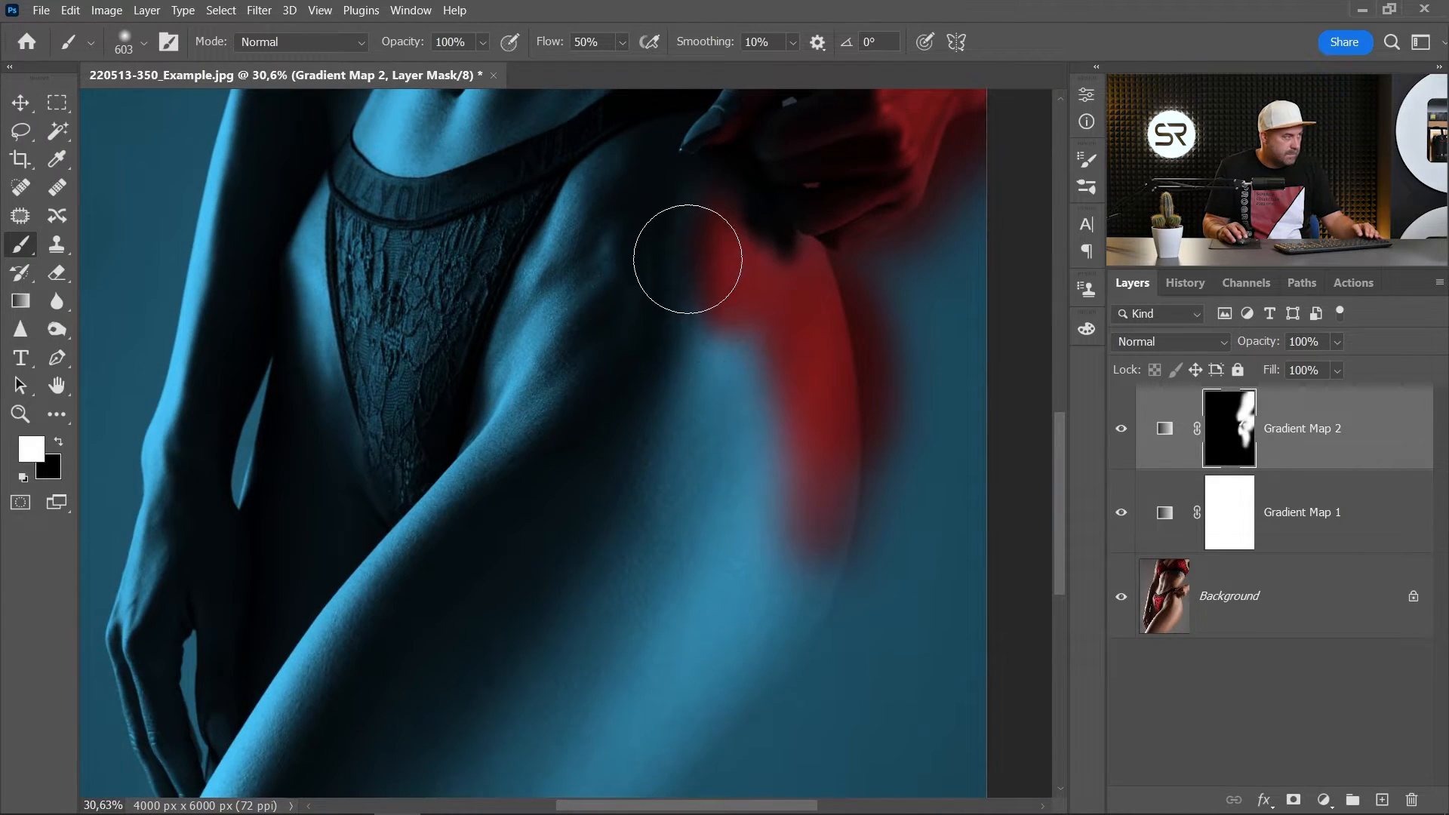
mouse_move(708, 227)
mouse_down()
mouse_move(697, 573)
mouse_move(634, 490)
mouse_move(690, 321)
mouse_move(663, 385)
mouse_move(740, 347)
mouse_move(749, 565)
mouse_move(779, 574)
mouse_move(799, 642)
mouse_move(767, 738)
mouse_up()
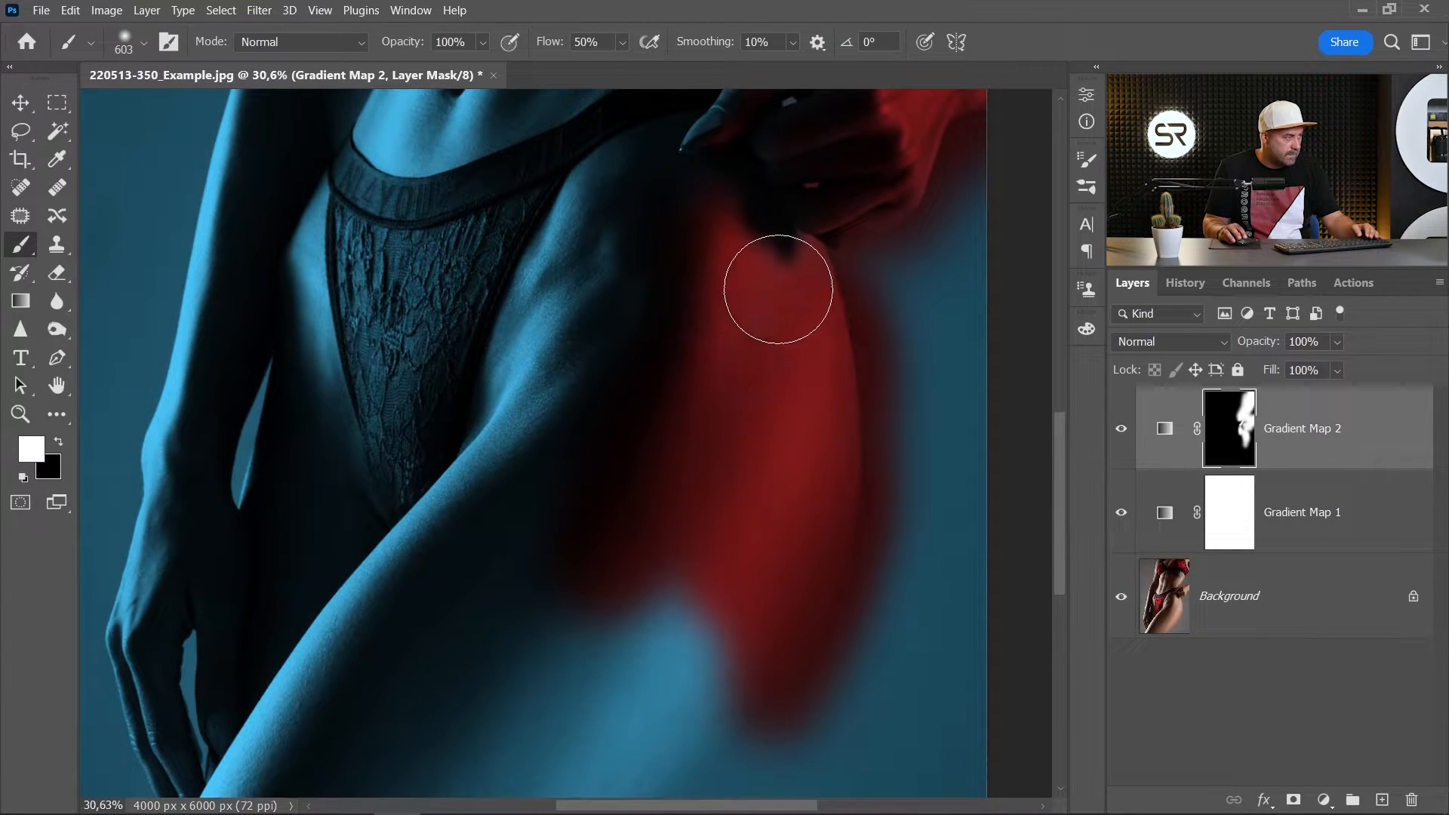
- Enlarge the brush to 937 px and extend the white mask painting down the outer thigh to the image's lower edge
scroll(689, 611, down, 1)
mouse_move(727, 552)
mouse_down()
mouse_move(751, 489)
mouse_move(876, 312)
mouse_up()
drag(836, 392, 887, 392)
mouse_move(884, 400)
mouse_down()
mouse_move(644, 734)
mouse_move(861, 292)
mouse_move(763, 342)
mouse_move(504, 652)
mouse_move(909, 194)
mouse_move(731, 578)
mouse_move(948, 287)
mouse_up()
drag(900, 356, 790, 713)
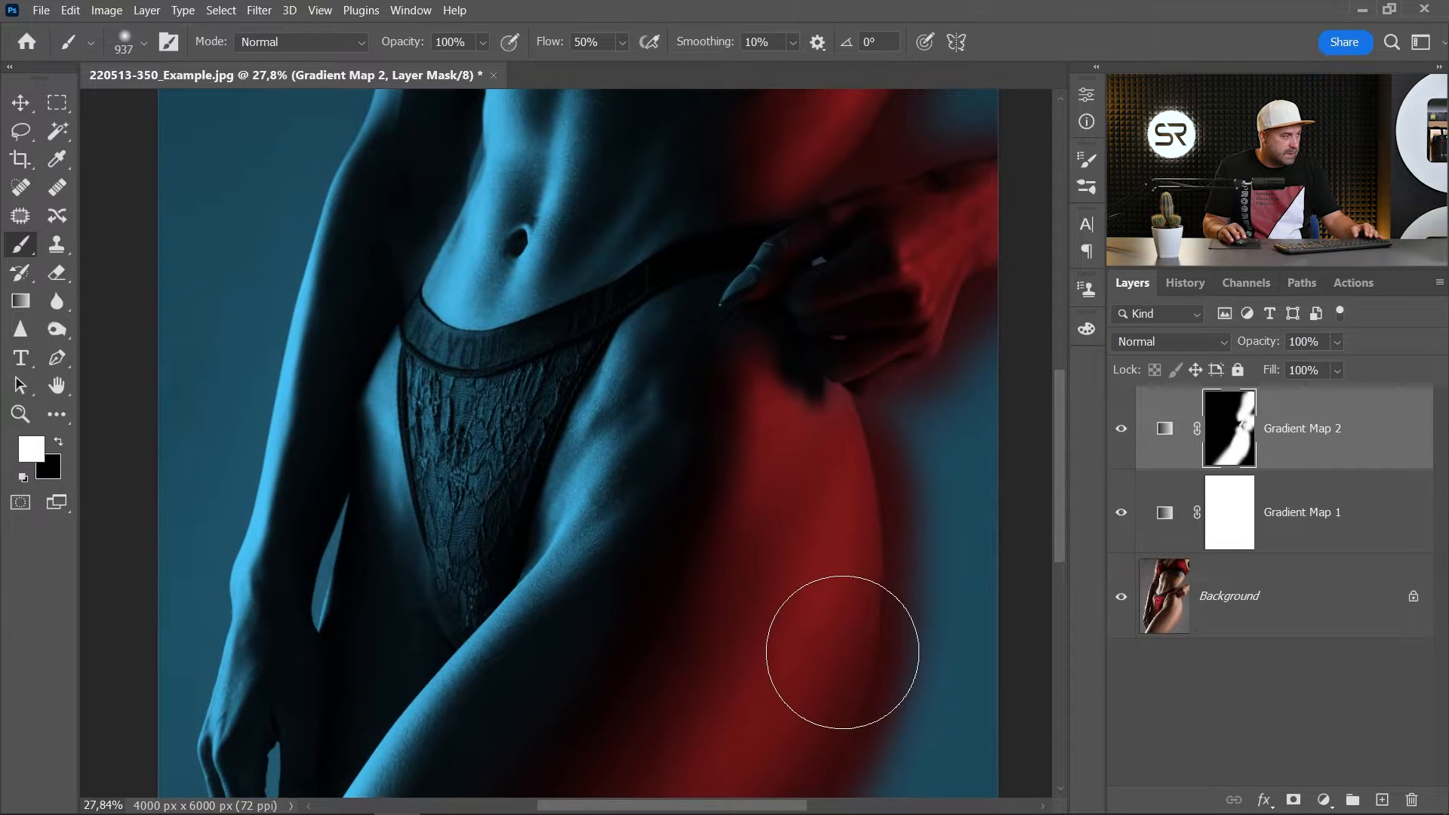
- Reduce the brush to 603 px and touch up the white mask painting on the hip directly beneath the hand
drag(824, 413, 789, 407)
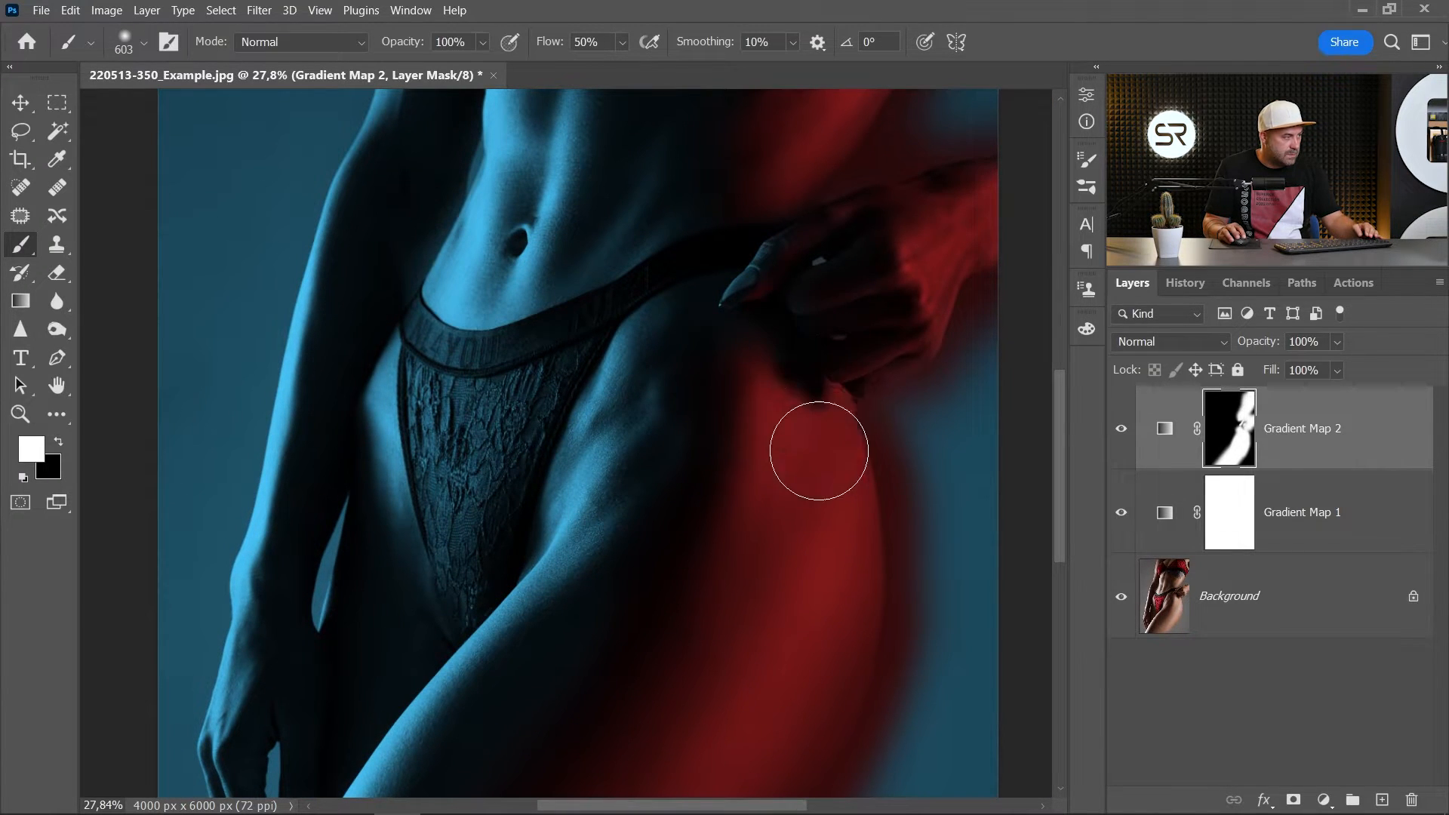
scroll(792, 545, down, 3)
scroll(779, 552, down, 5)
drag(748, 495, 672, 460)
scroll(717, 430, up, 2)
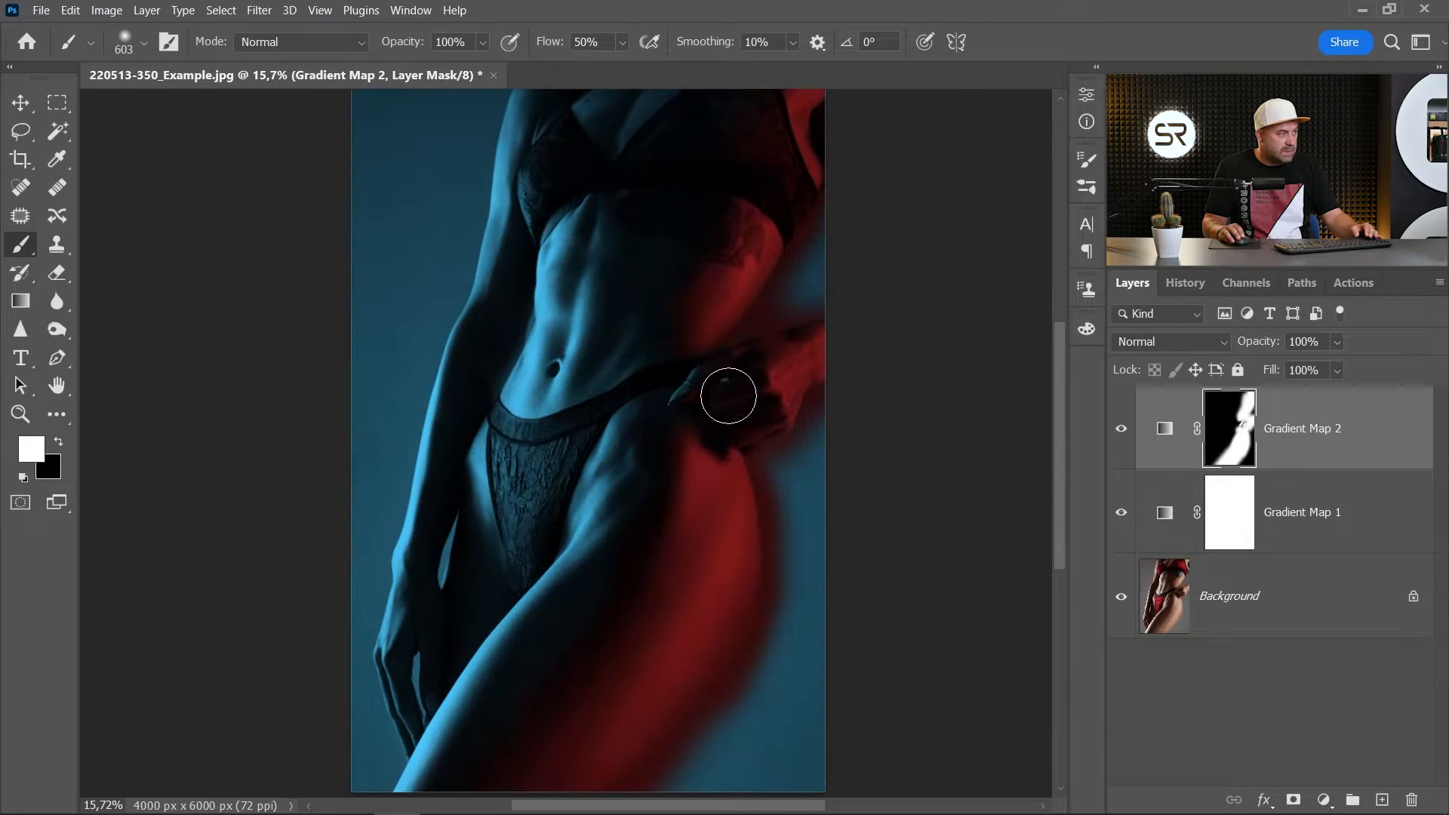
drag(755, 398, 713, 376)
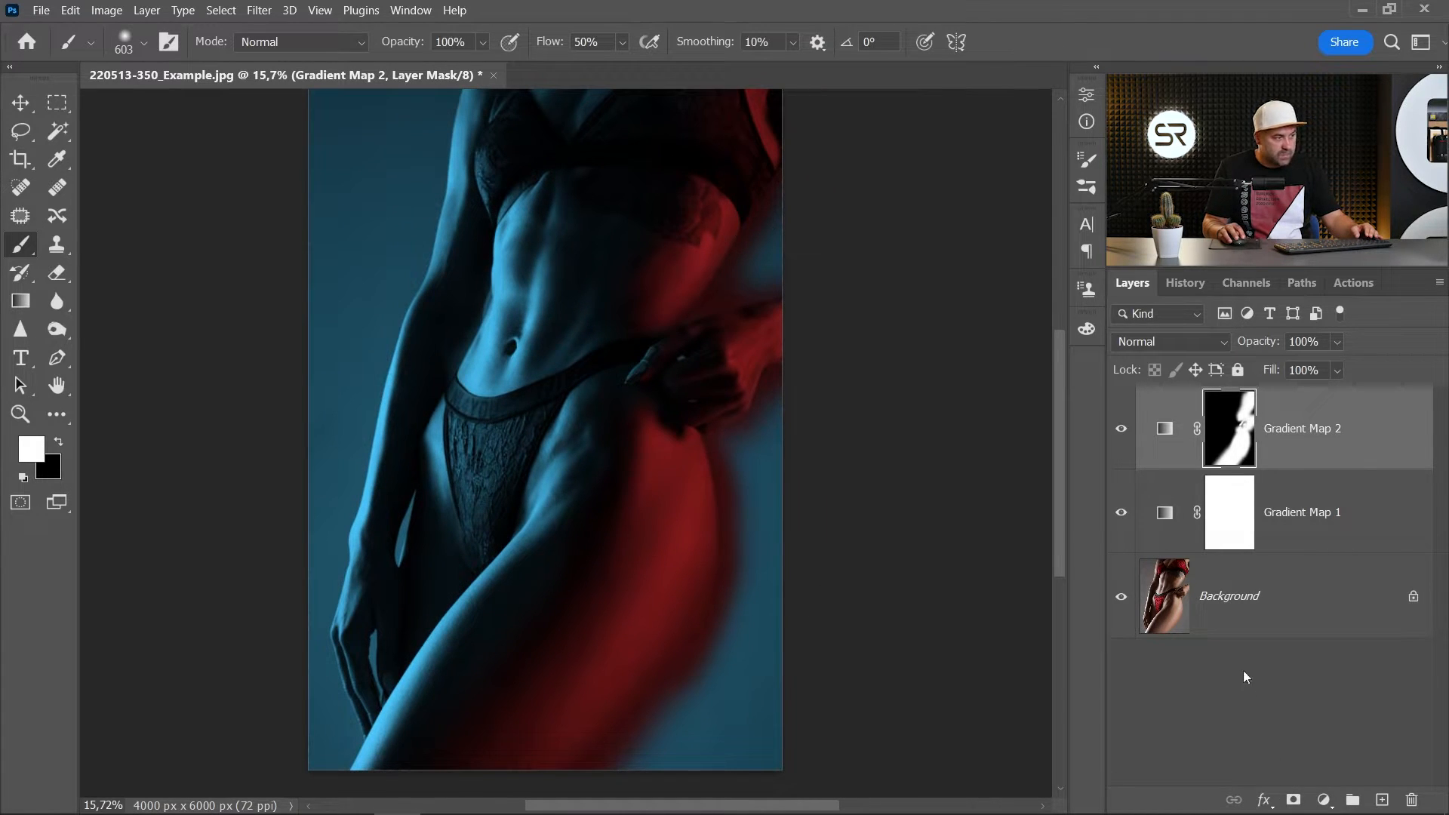
- Select the backdrop beside the hip and waist on the Background layer with the Magic Wand at tolerance 32
click(1255, 601)
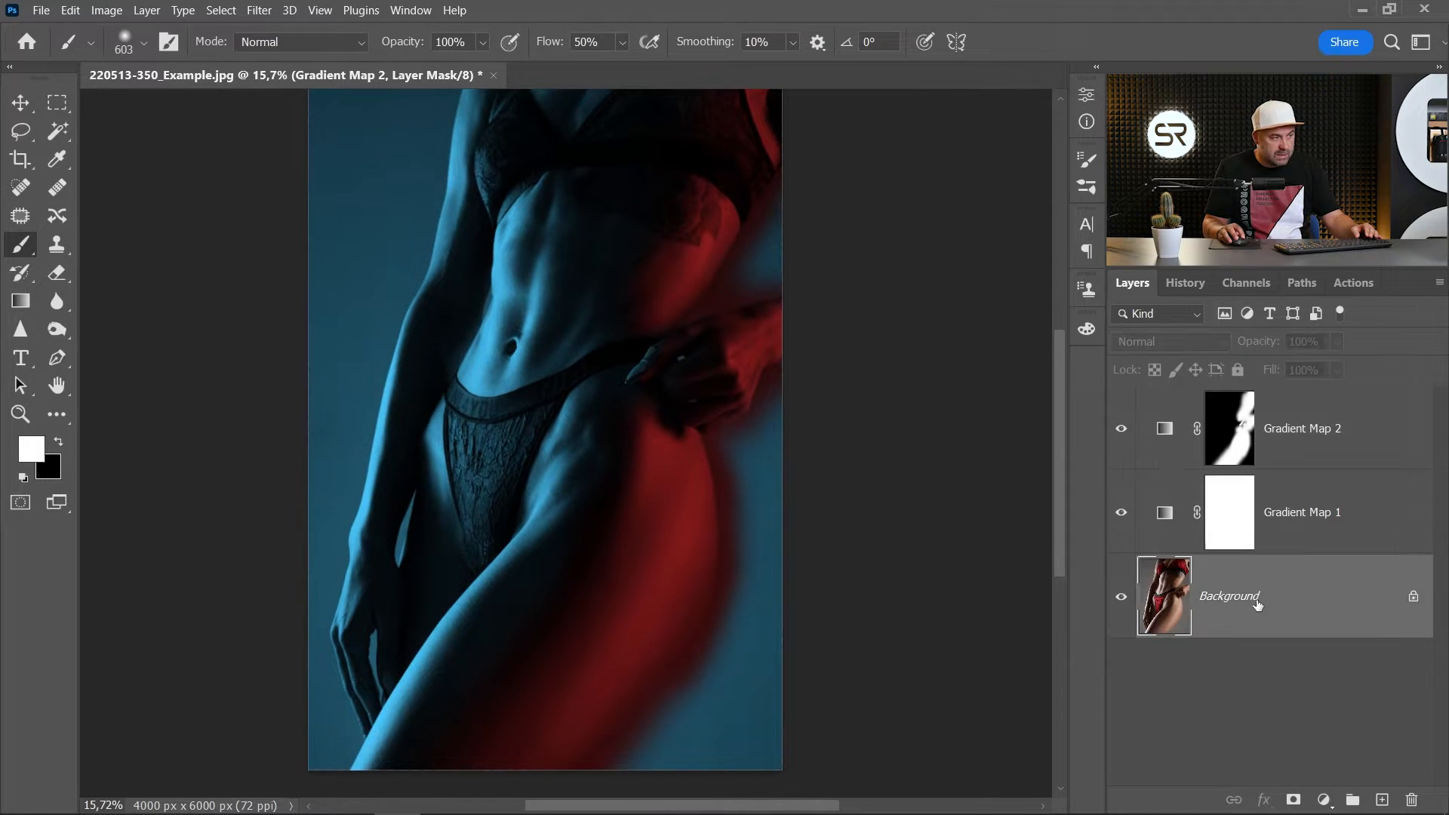
right_click(58, 140)
click(143, 170)
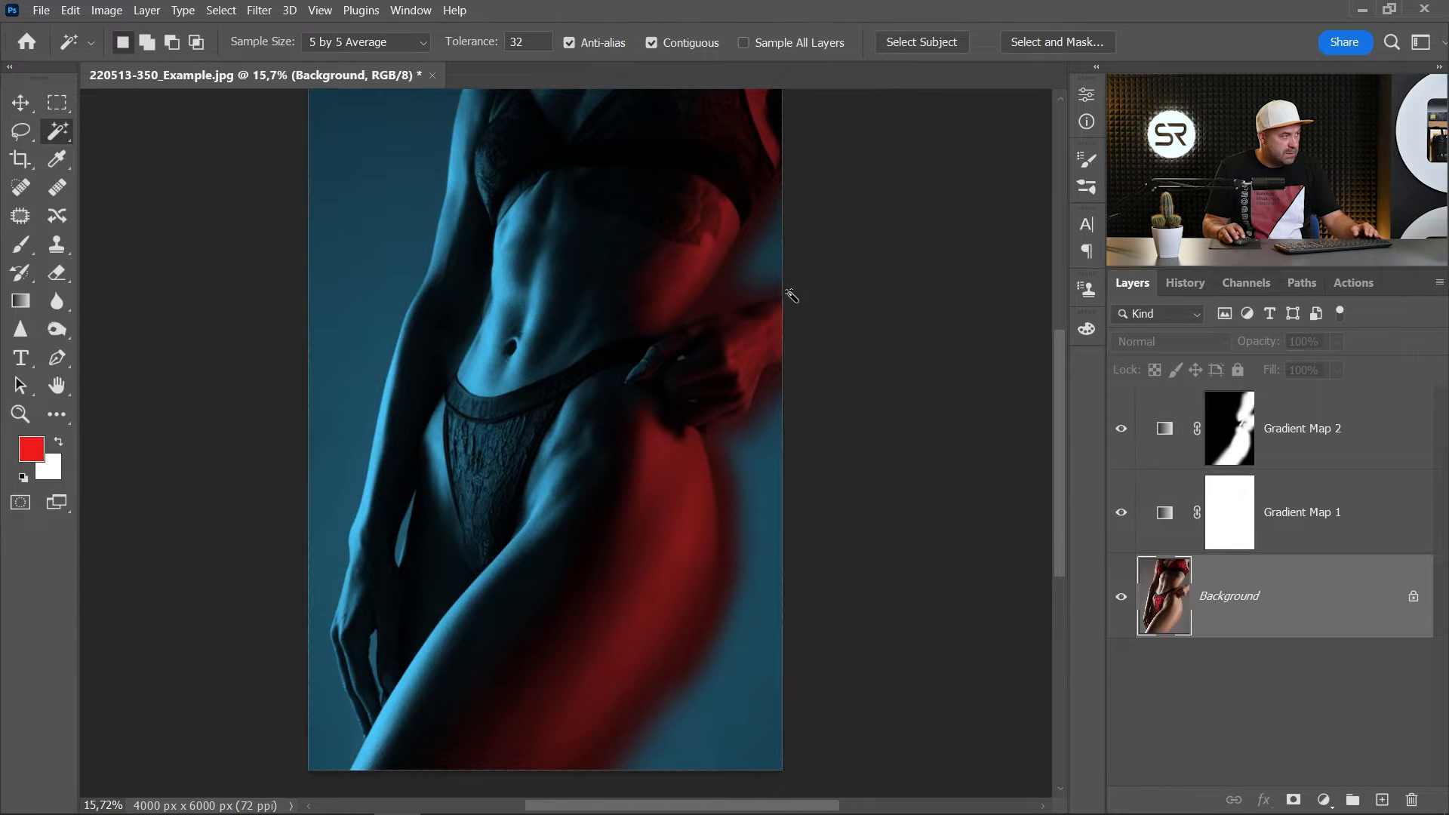
shift+click(753, 563)
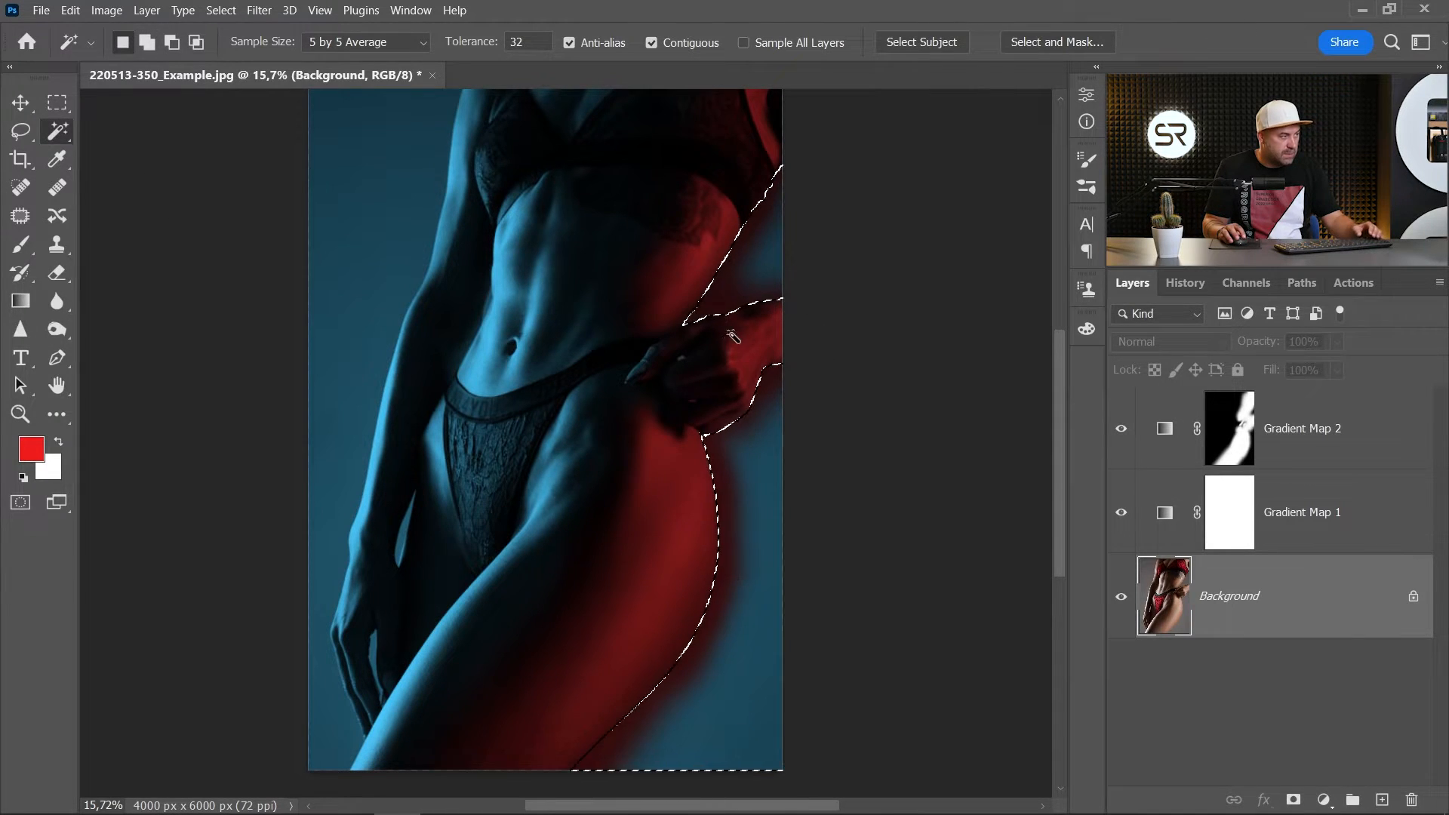
- Feather the backdrop selection by 2 pixels
drag(711, 210, 679, 256)
click(26, 131)
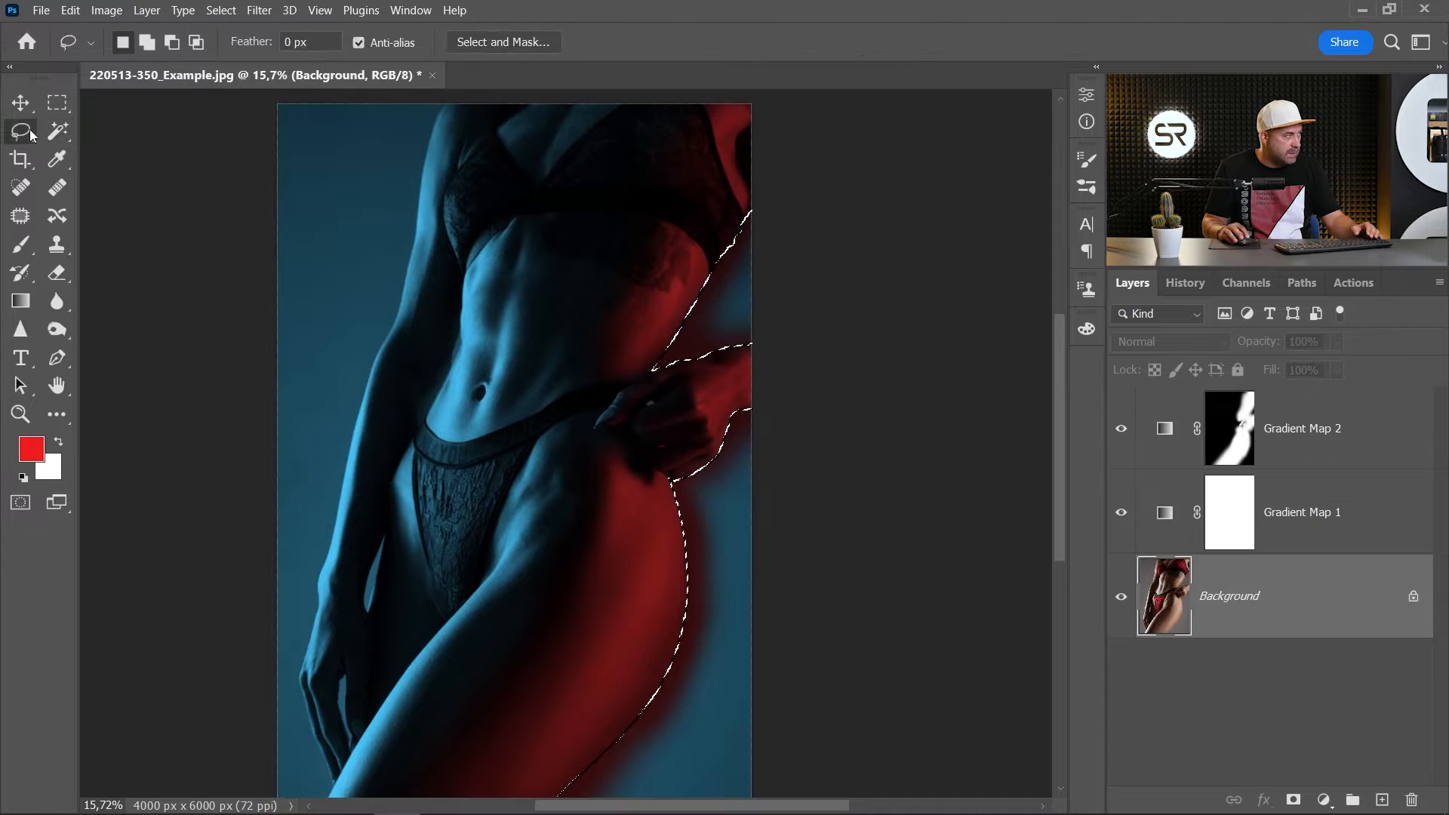
right_click(710, 329)
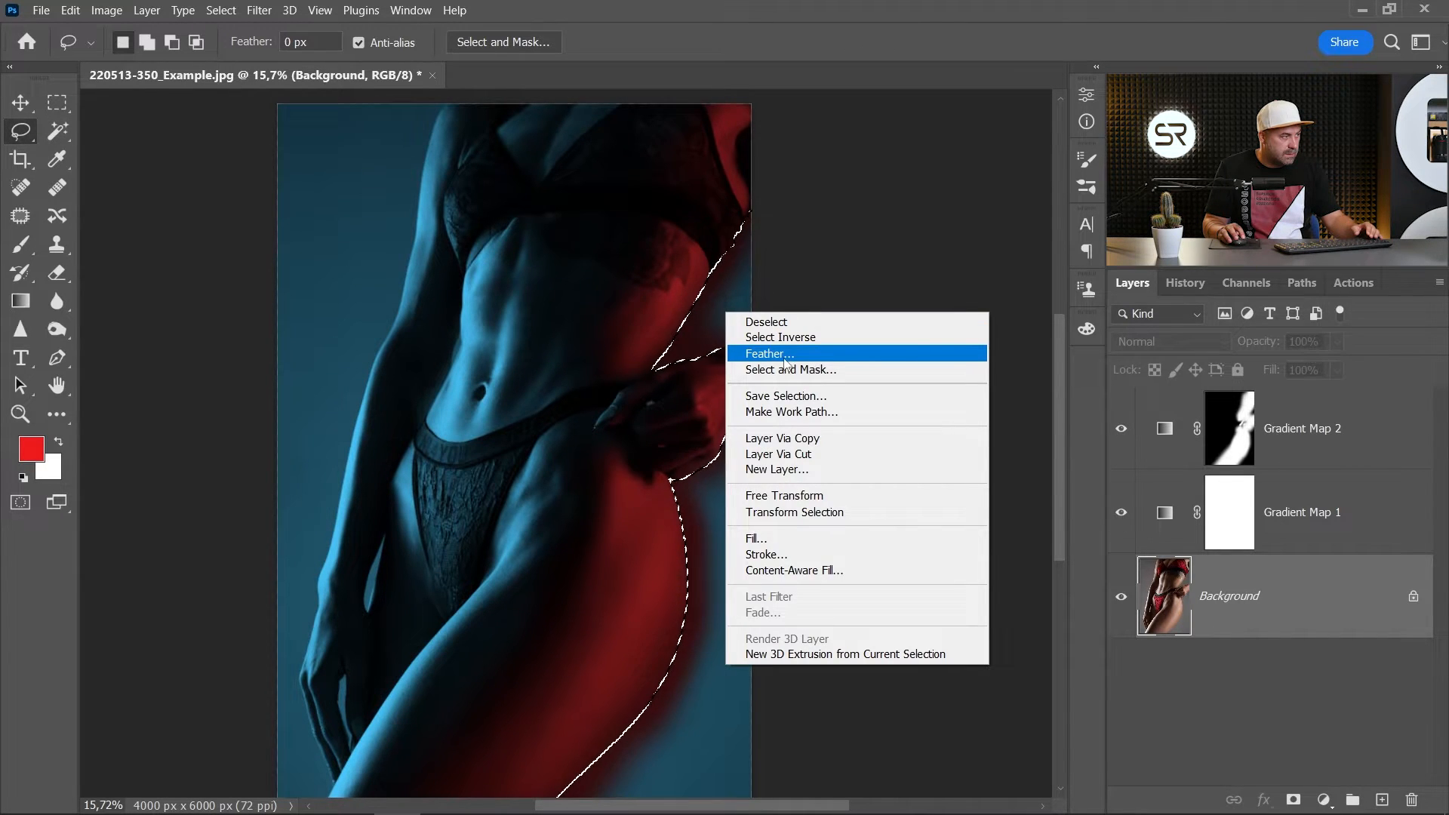
click(772, 357)
text(2)
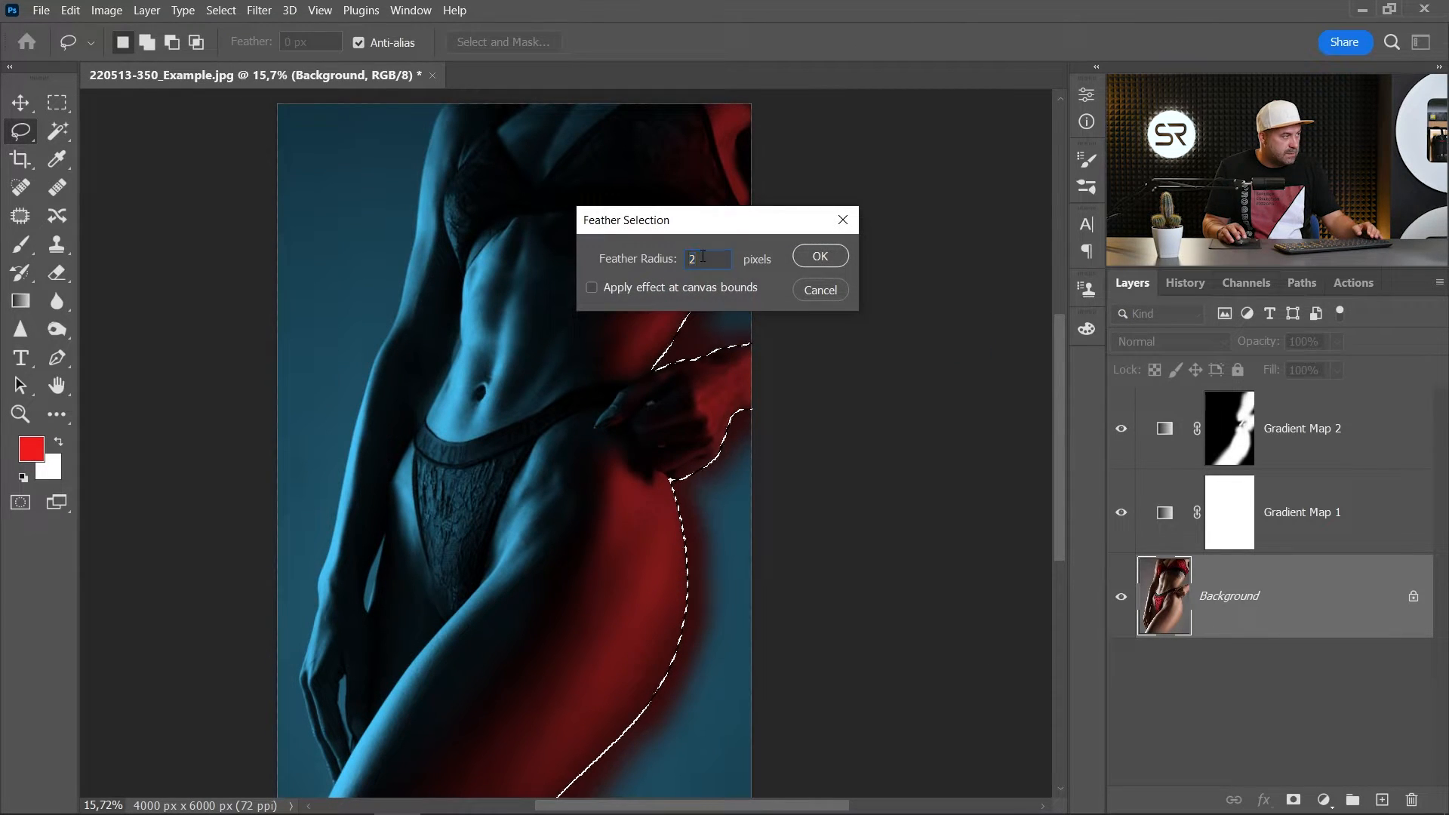
click(812, 255)
- Paint black on the Gradient Map 2 mask inside the selection to remove the red spill from the backdrop beside the body
scroll(613, 393, up, 2)
drag(710, 287, 678, 305)
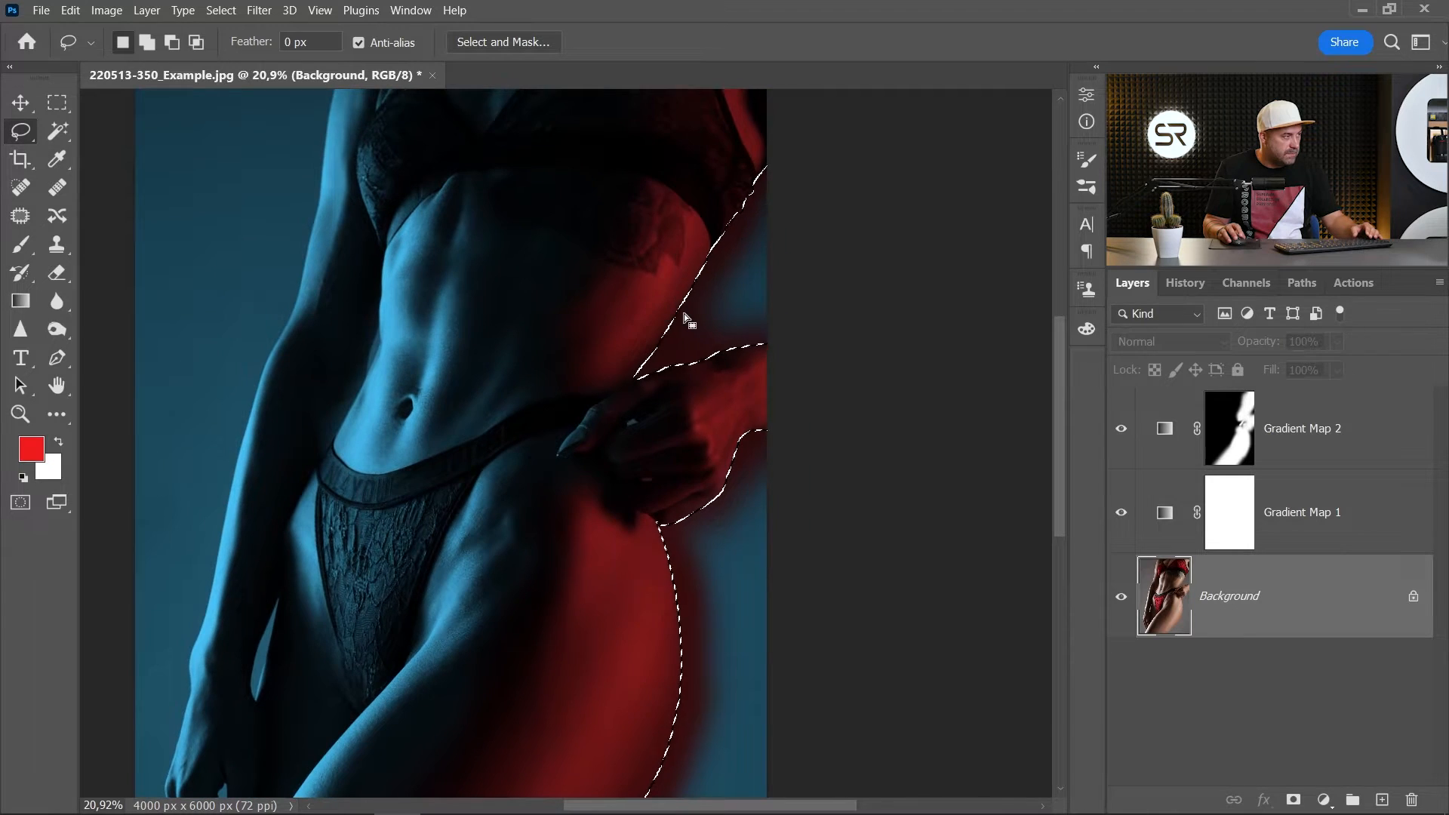
scroll(686, 314, up, 2)
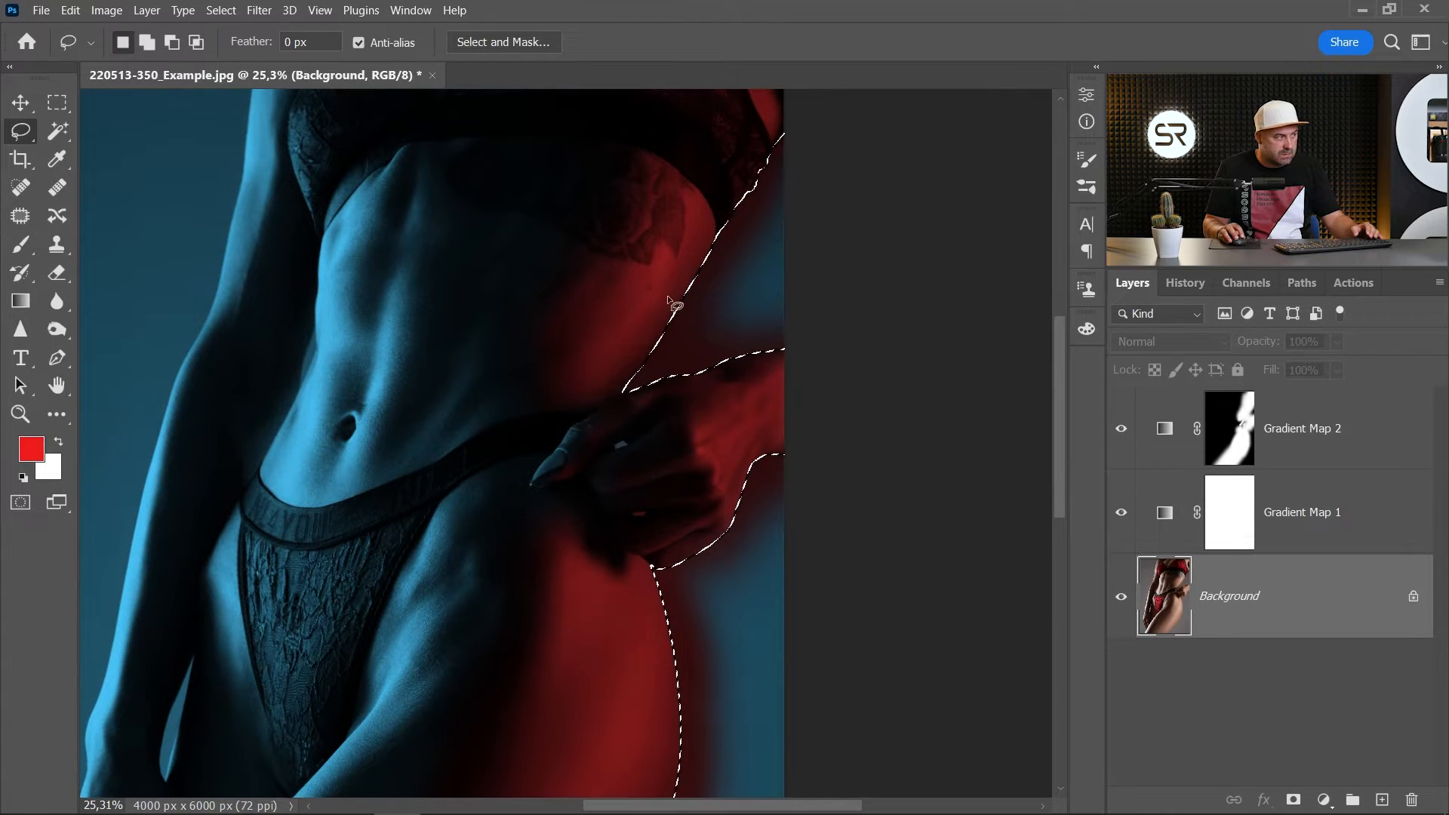
scroll(496, 358, down, 2)
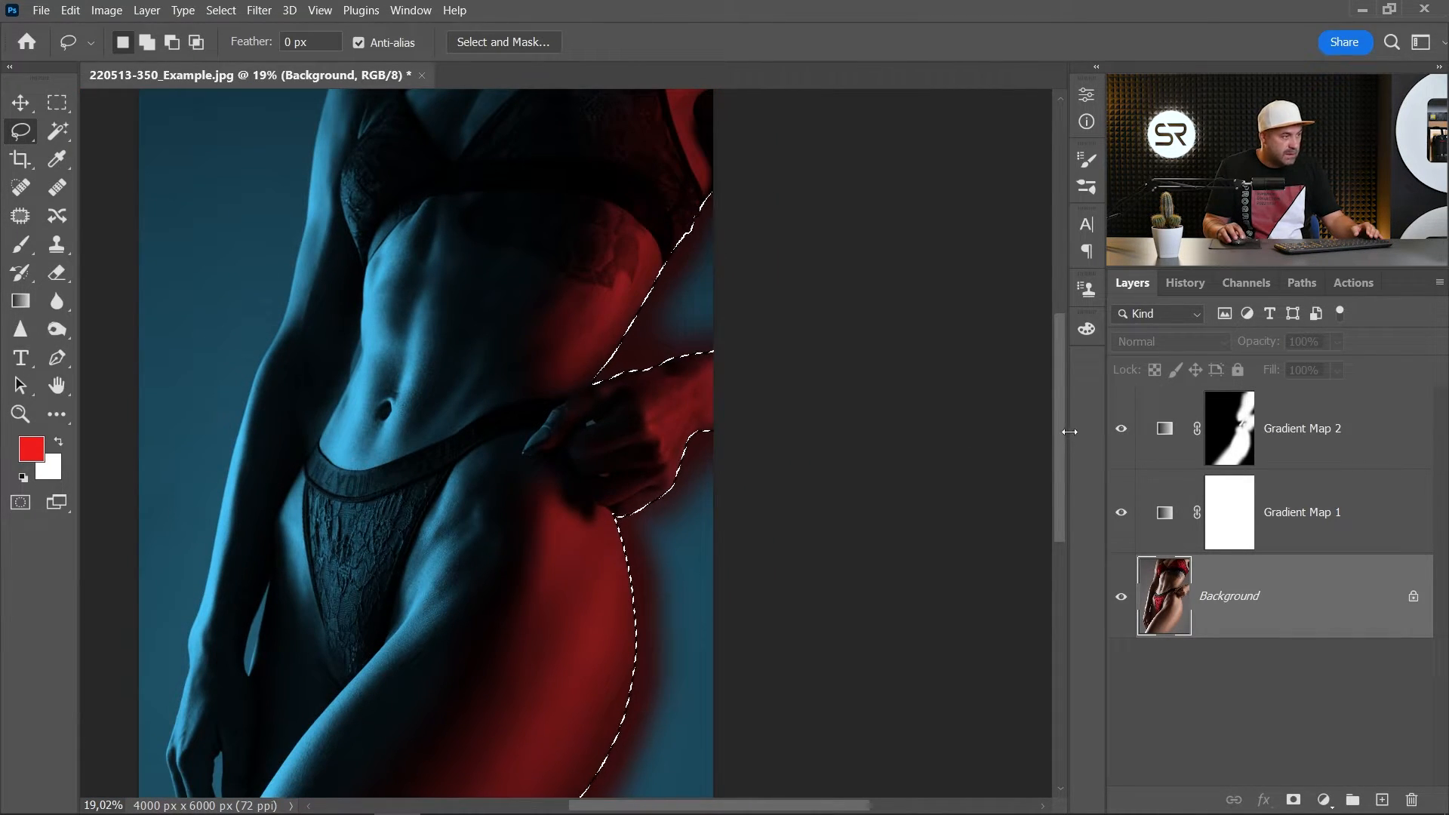
click(1235, 434)
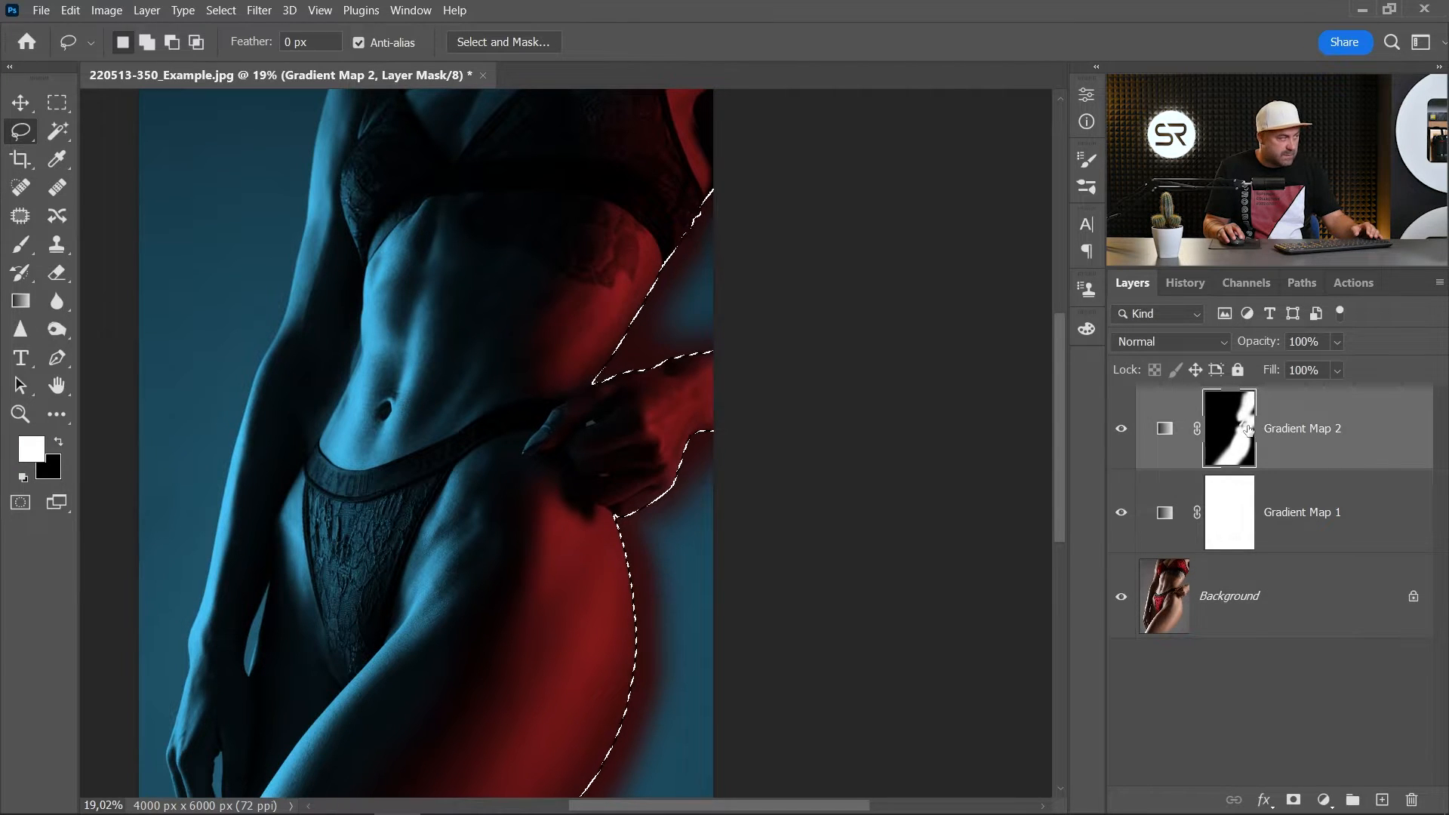
click(61, 443)
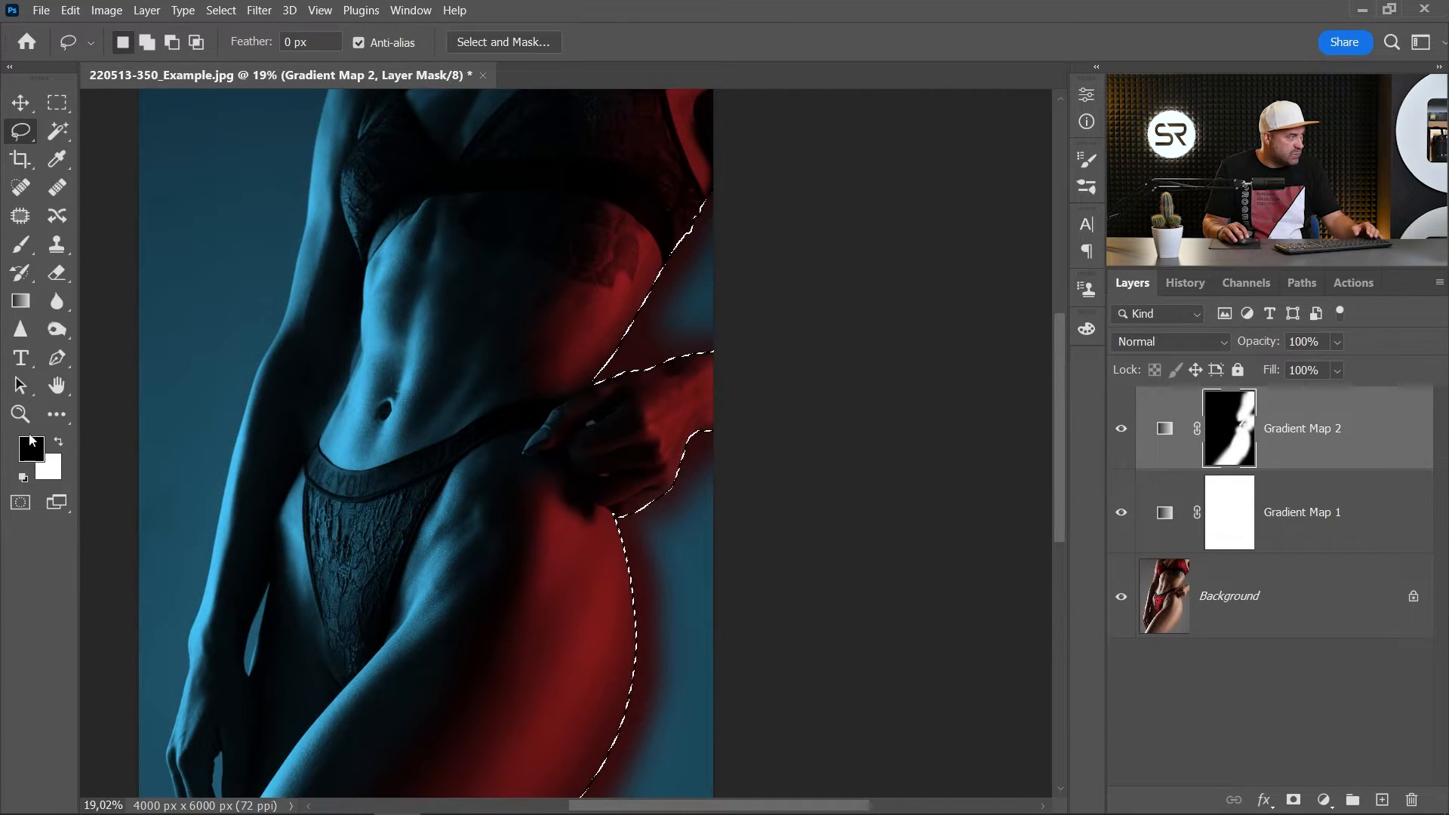
click(21, 244)
mouse_move(740, 285)
mouse_down()
mouse_move(538, 445)
mouse_move(752, 198)
mouse_move(500, 470)
mouse_move(748, 197)
mouse_move(695, 324)
mouse_up()
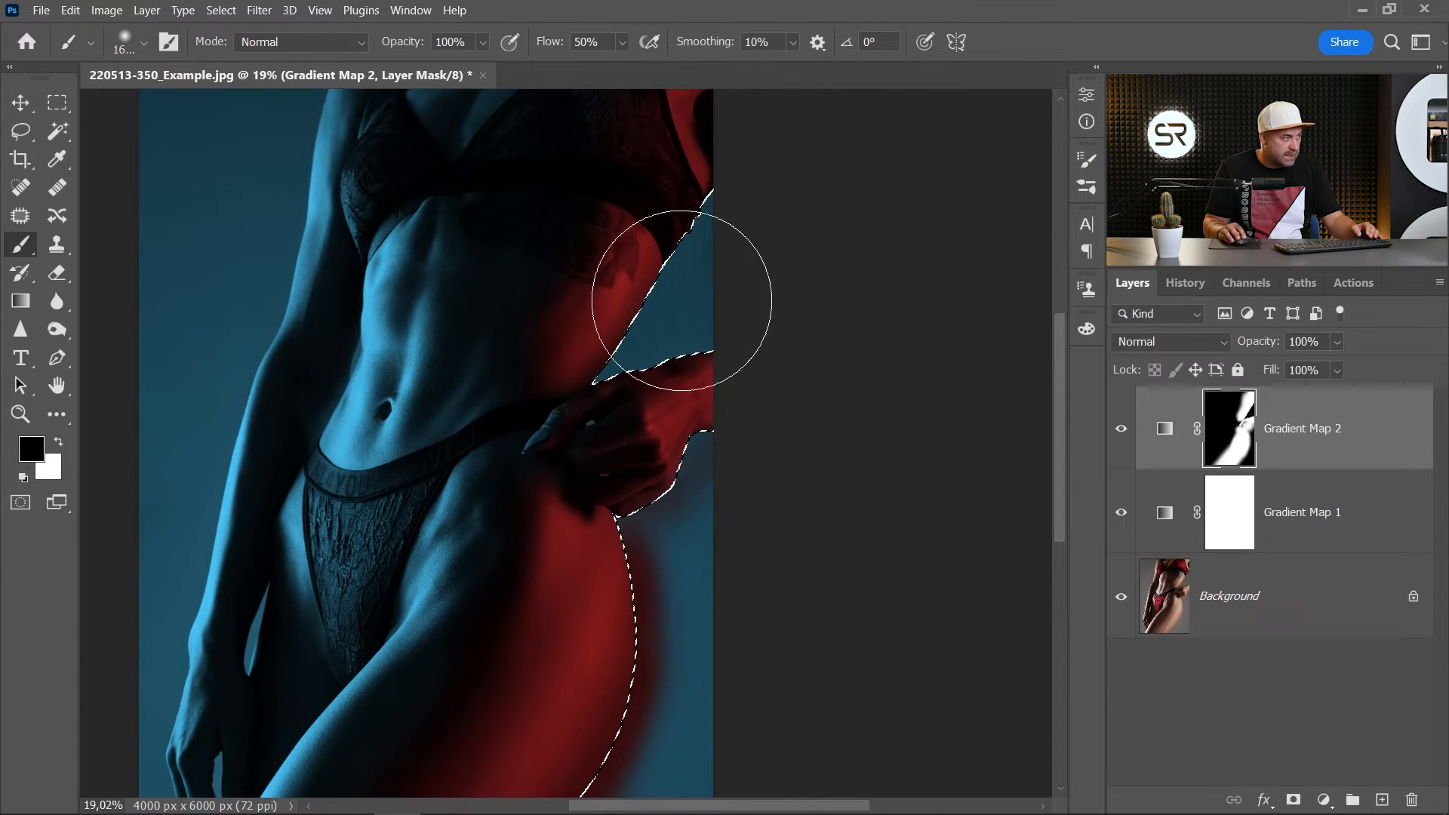
scroll(662, 475, down, 2)
mouse_move(631, 605)
mouse_down()
mouse_move(717, 322)
mouse_move(589, 553)
mouse_move(780, 170)
mouse_up()
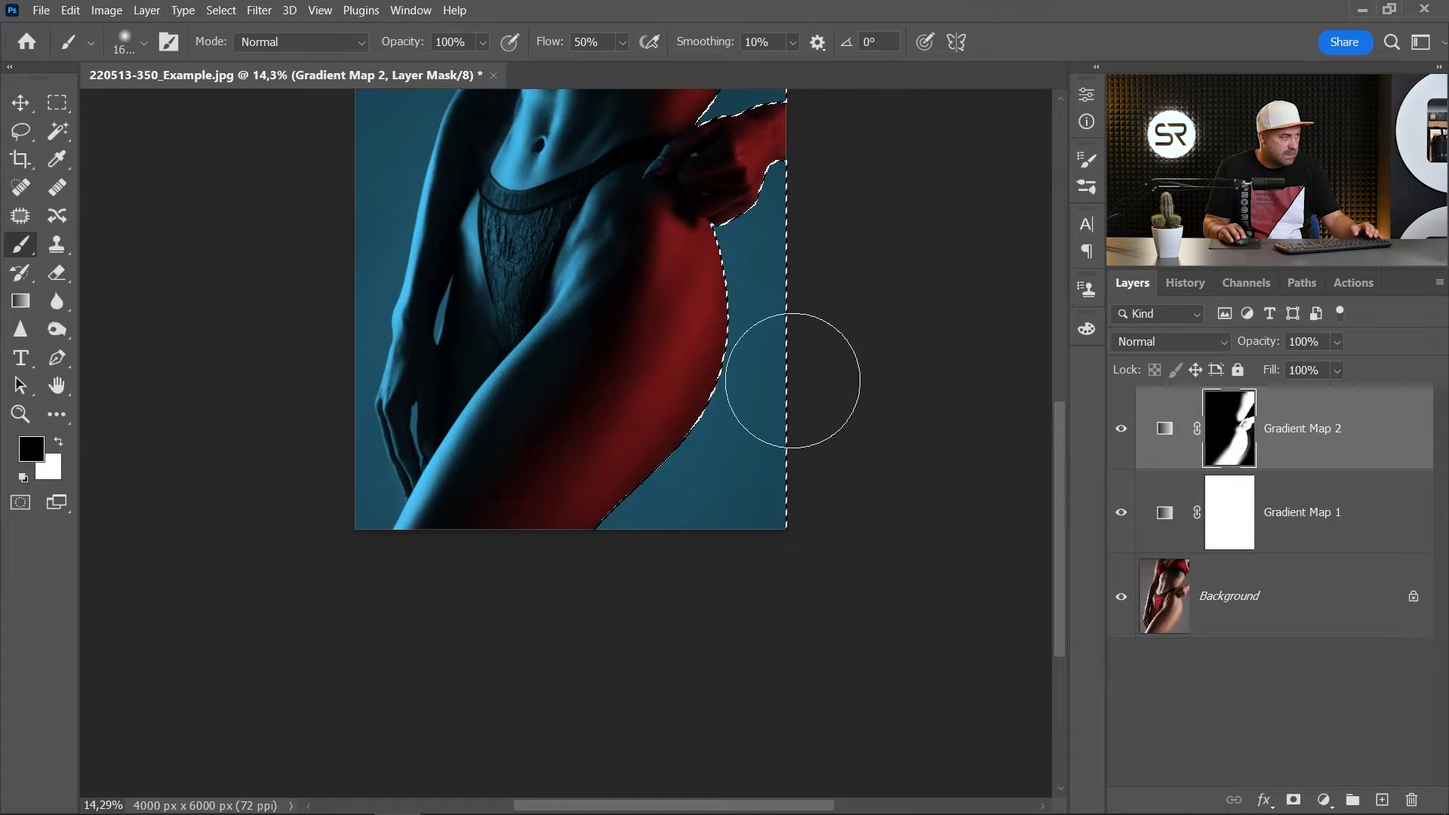
- Deselect the backdrop selection
scroll(780, 259, down, 2)
drag(775, 261, 731, 394)
click(57, 103)
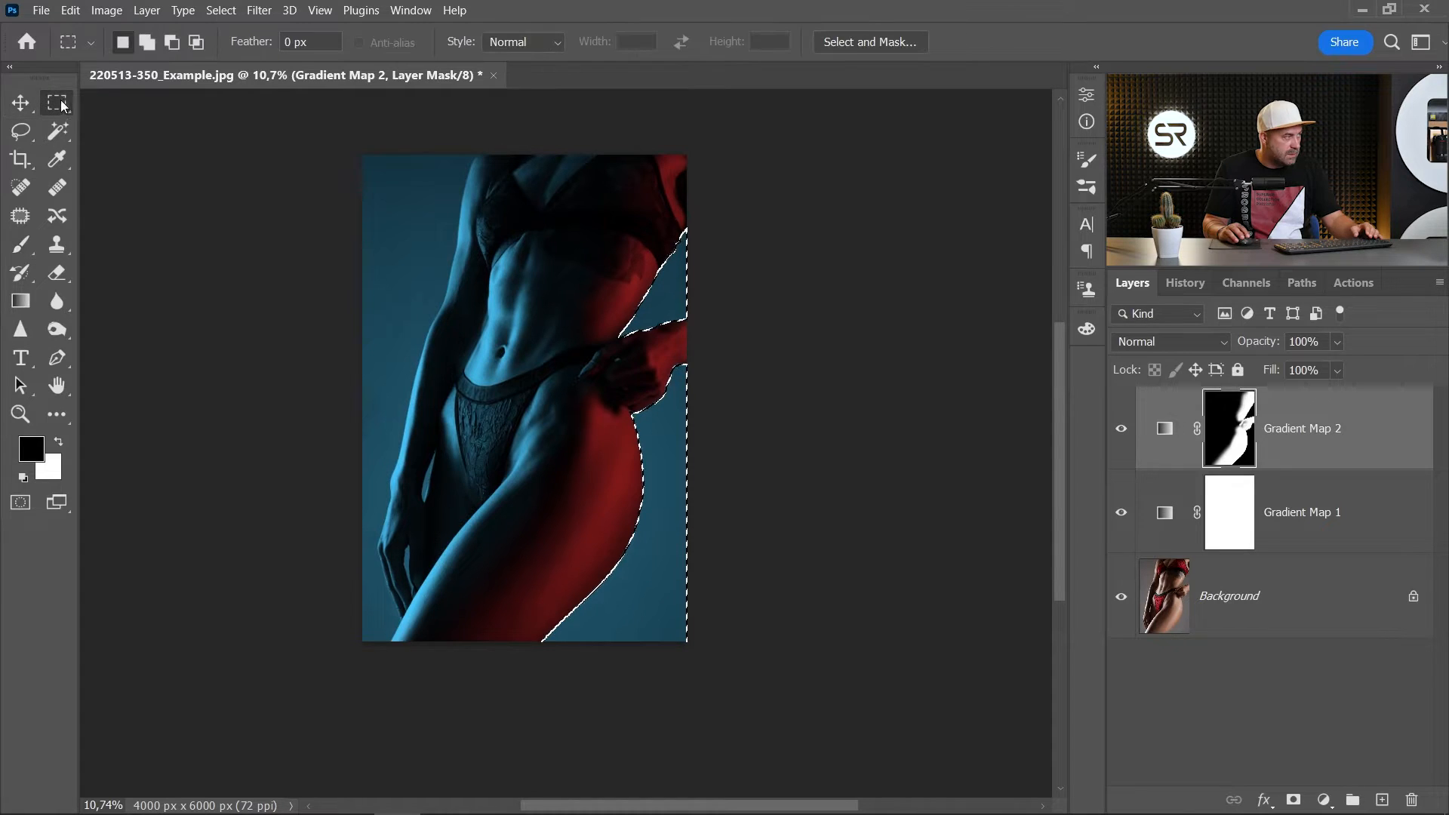
key(ctrl+d)
- Set the brush opacity to 10% and softly paint white on the mask over the backdrop beside the hip with a much larger brush
scroll(615, 365, up, 2)
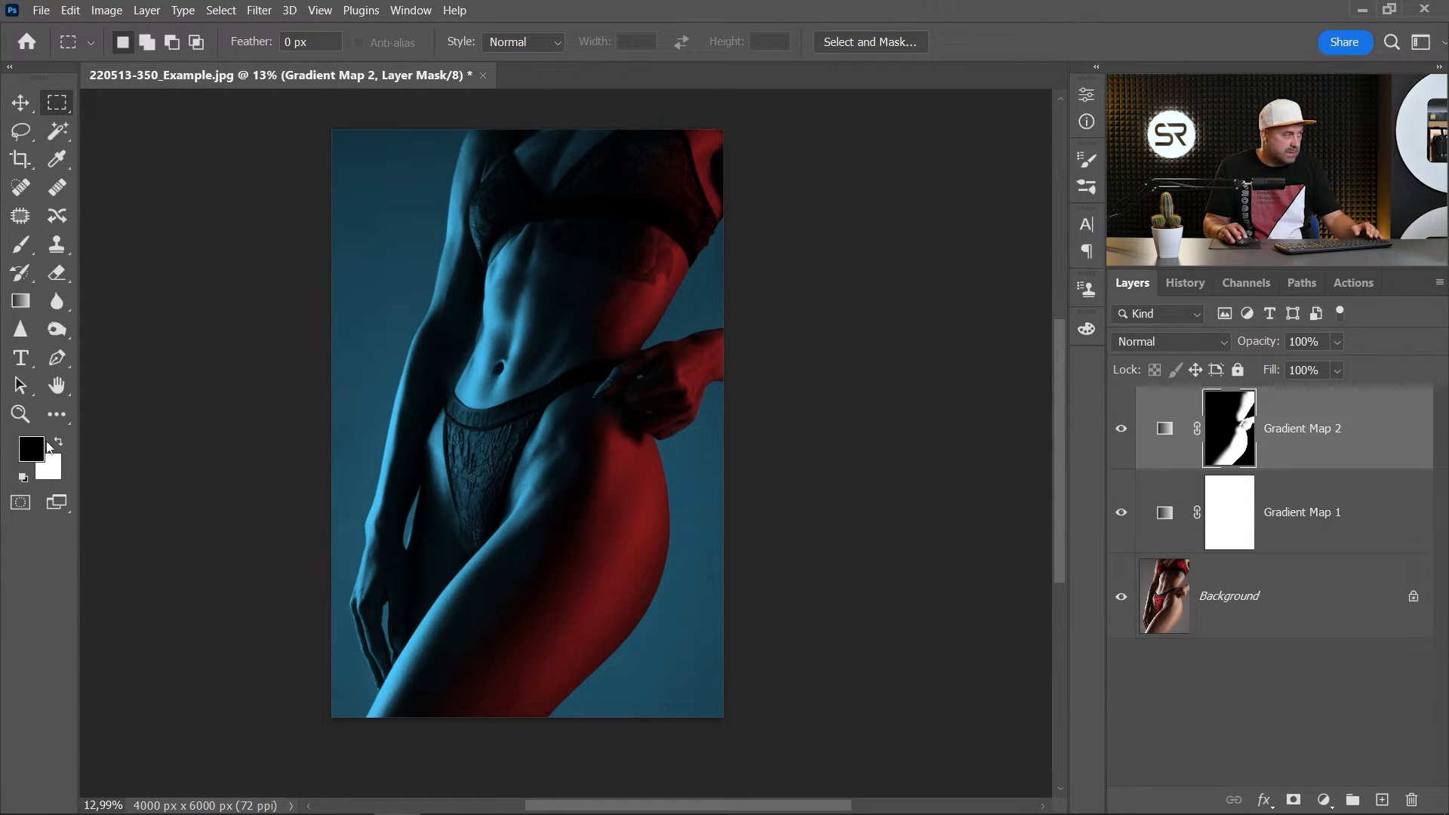
key(b)
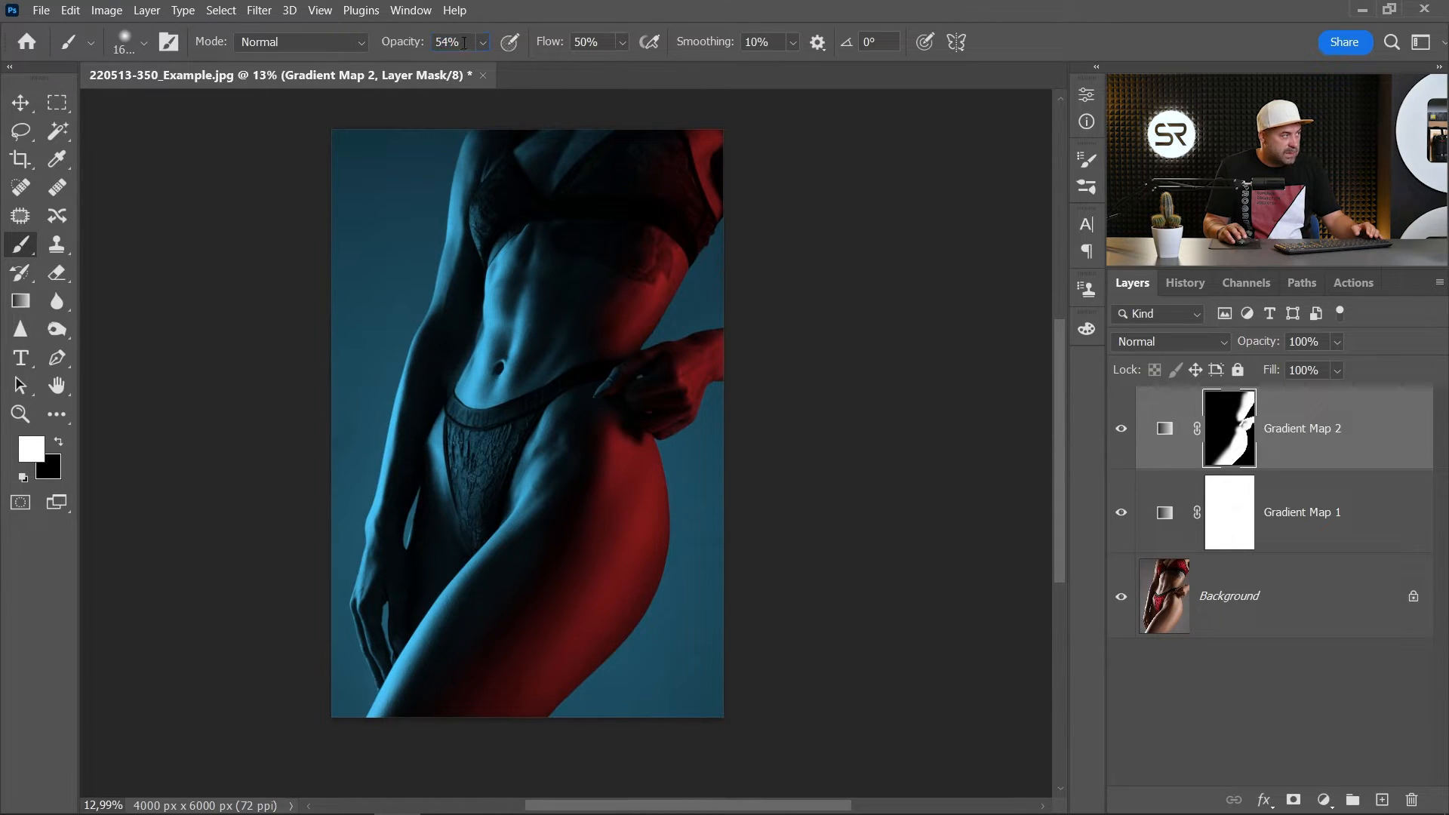
text(0)
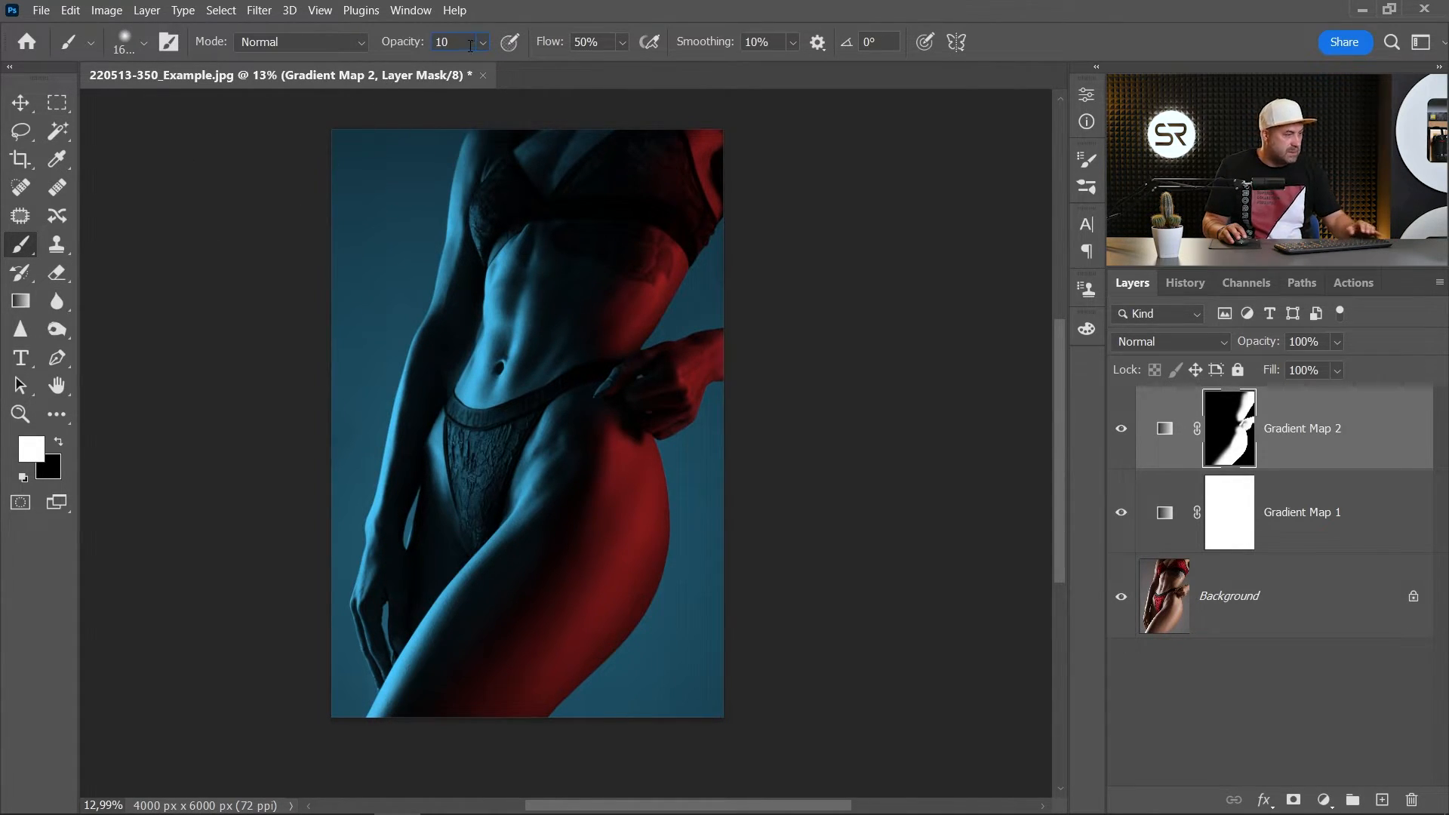
scroll(604, 388, down, 1)
drag(635, 426, 730, 423)
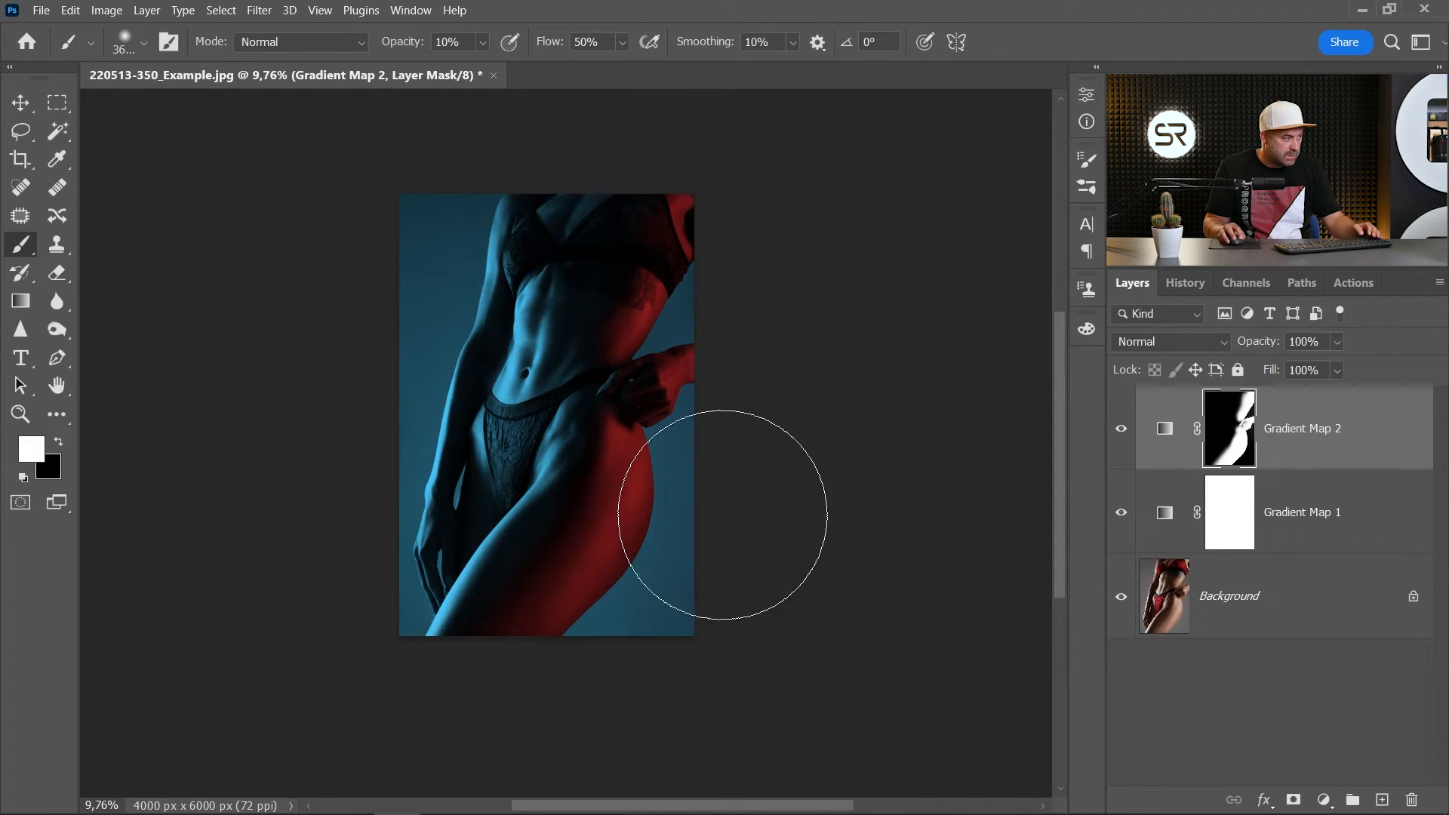
drag(724, 389, 706, 466)
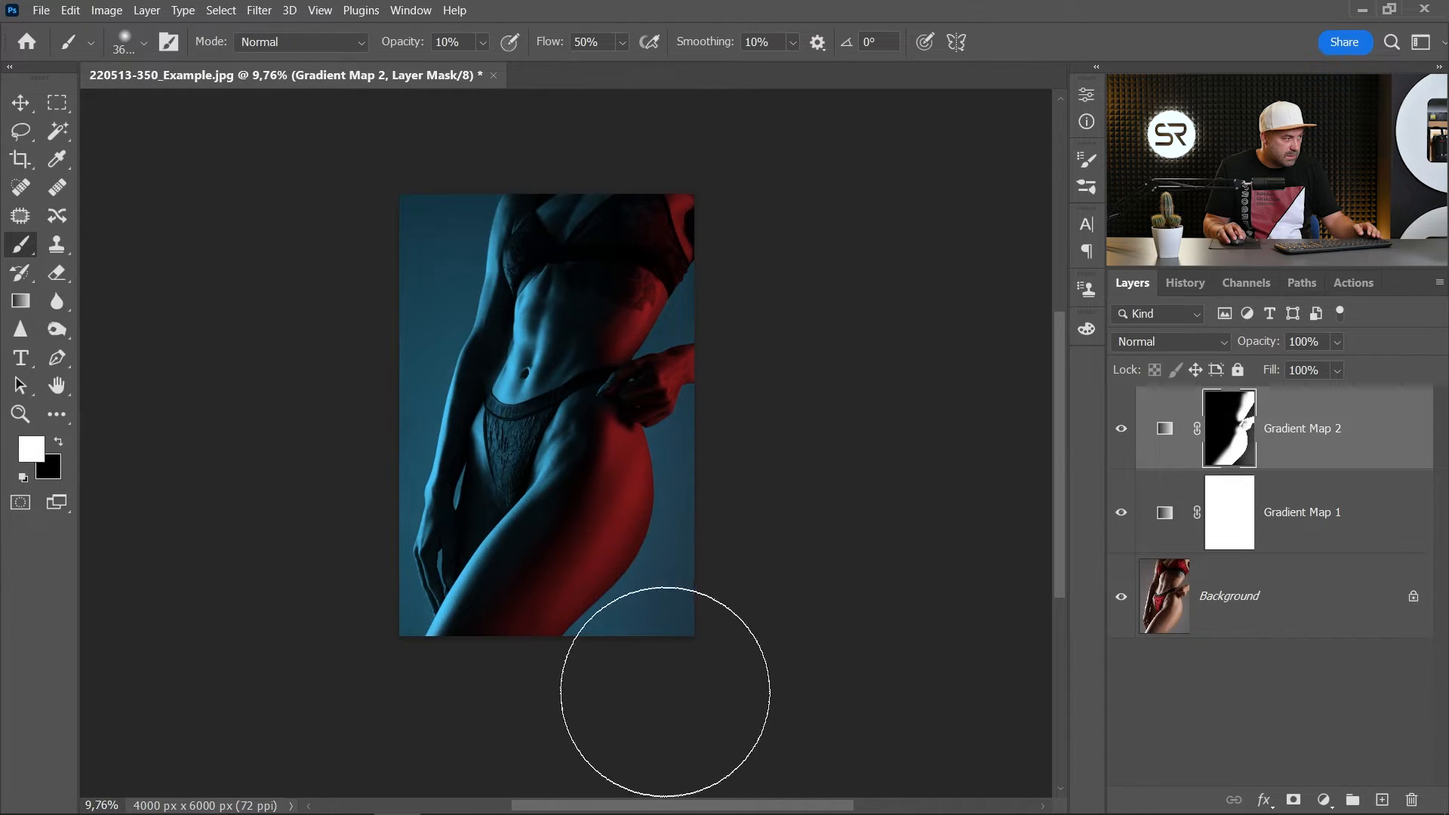
- Compare the two-colour result with the original photo by hiding and restoring the gradient map layers
scroll(604, 596, up, 2)
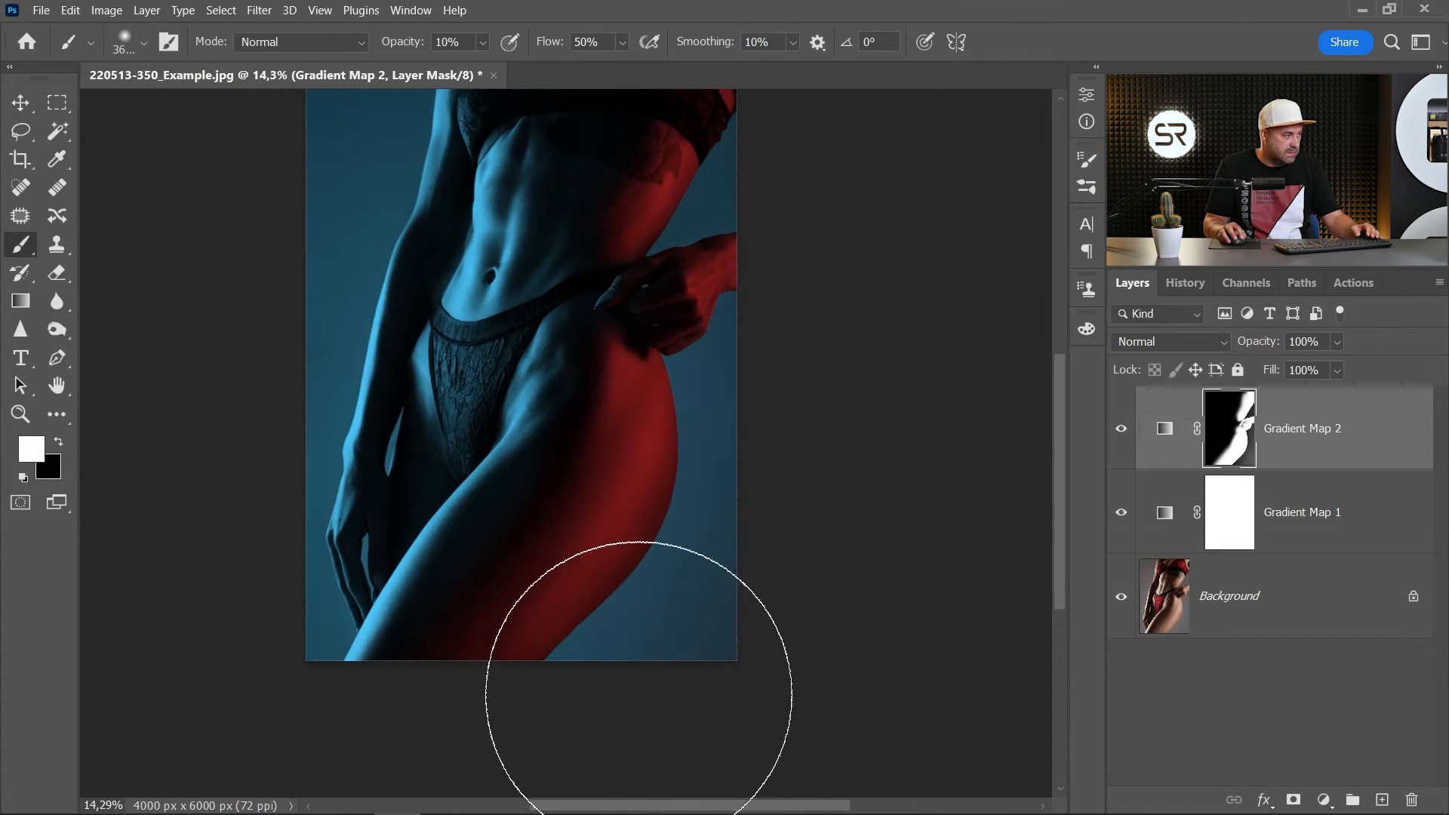
scroll(713, 596, down, 1)
scroll(747, 347, down, 1)
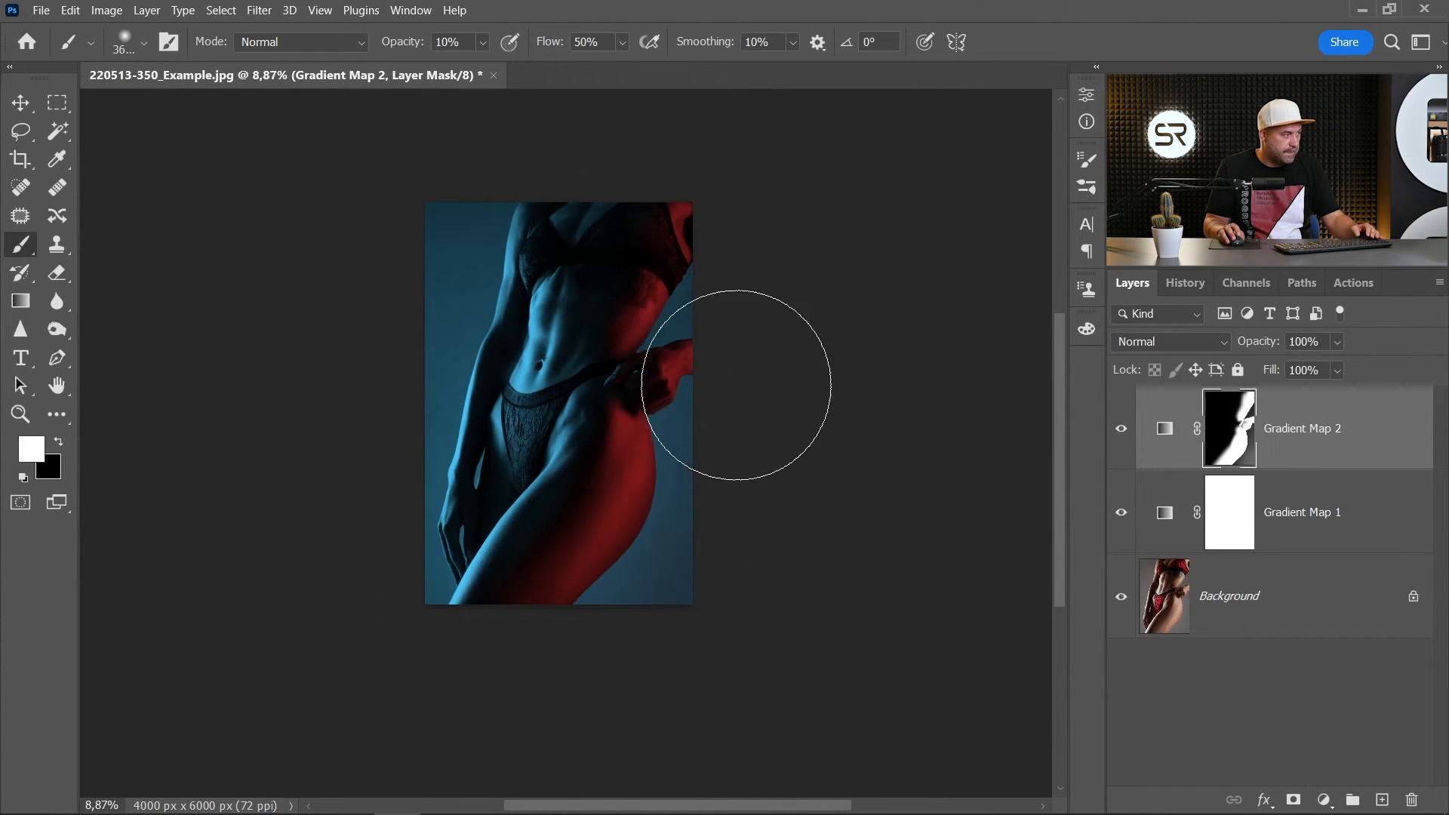
scroll(631, 340, up, 2)
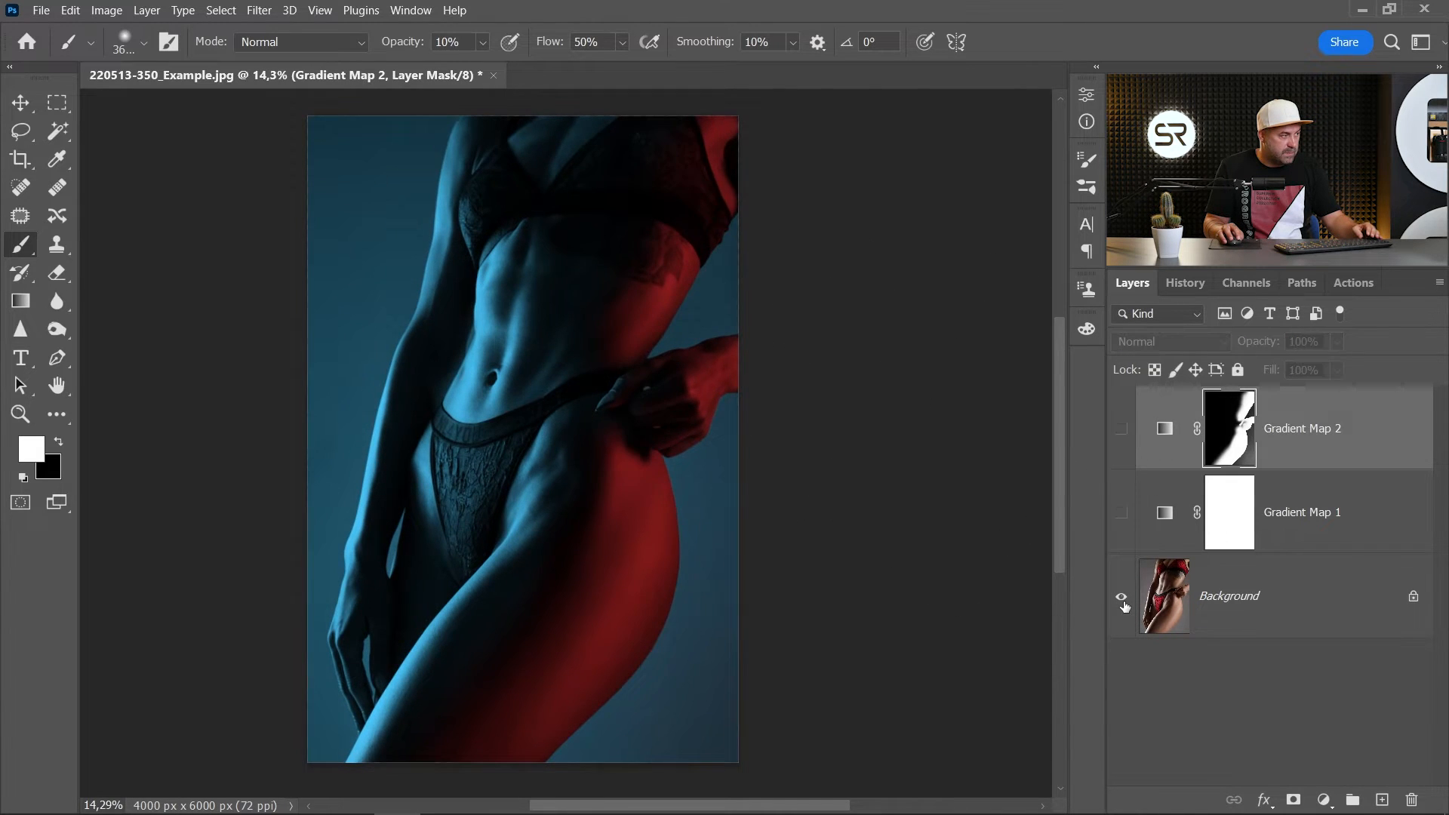
alt+click(1125, 600)
alt+click(1125, 600)
scroll(653, 440, down, 2)
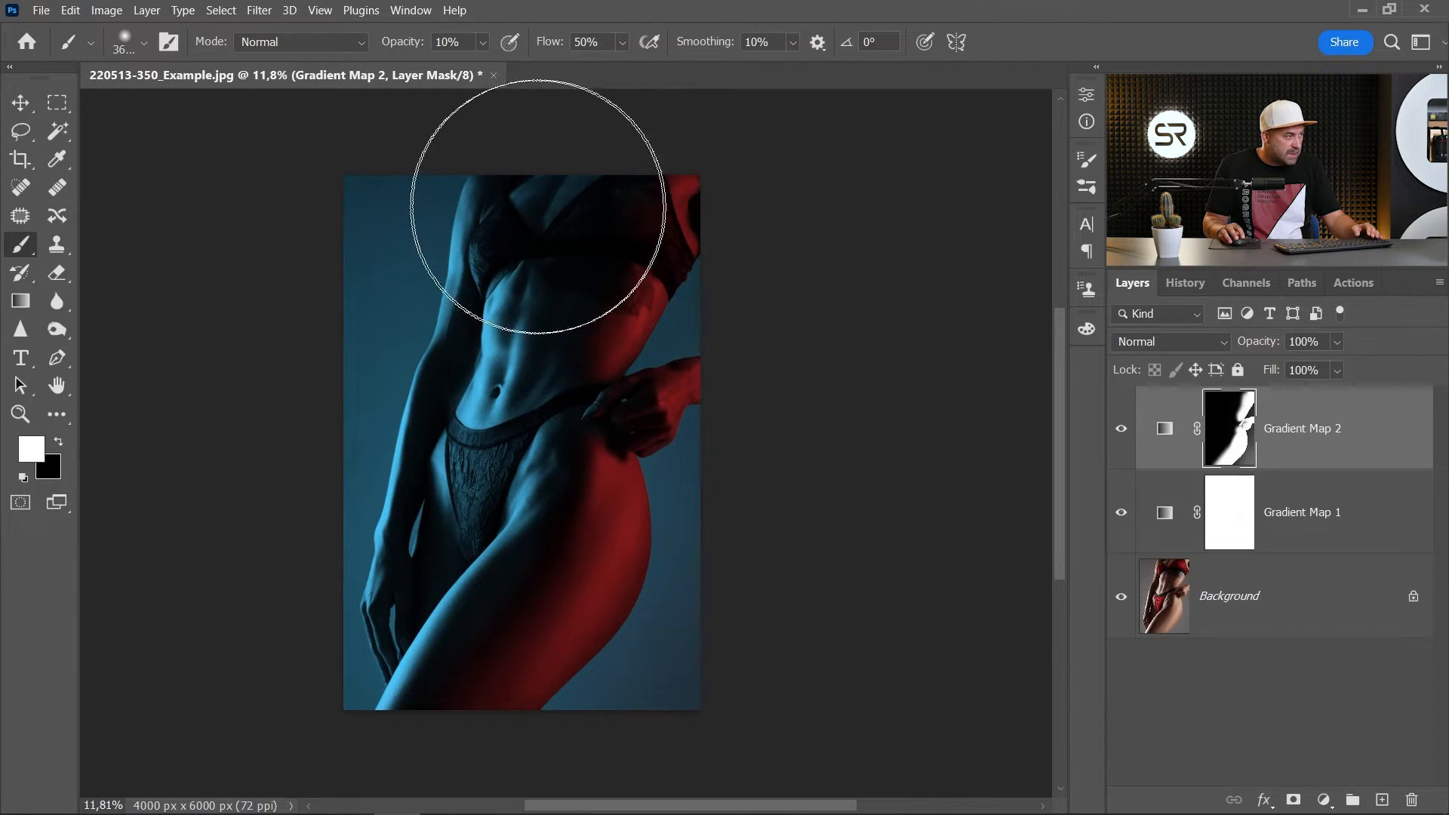
scroll(657, 336, up, 1)
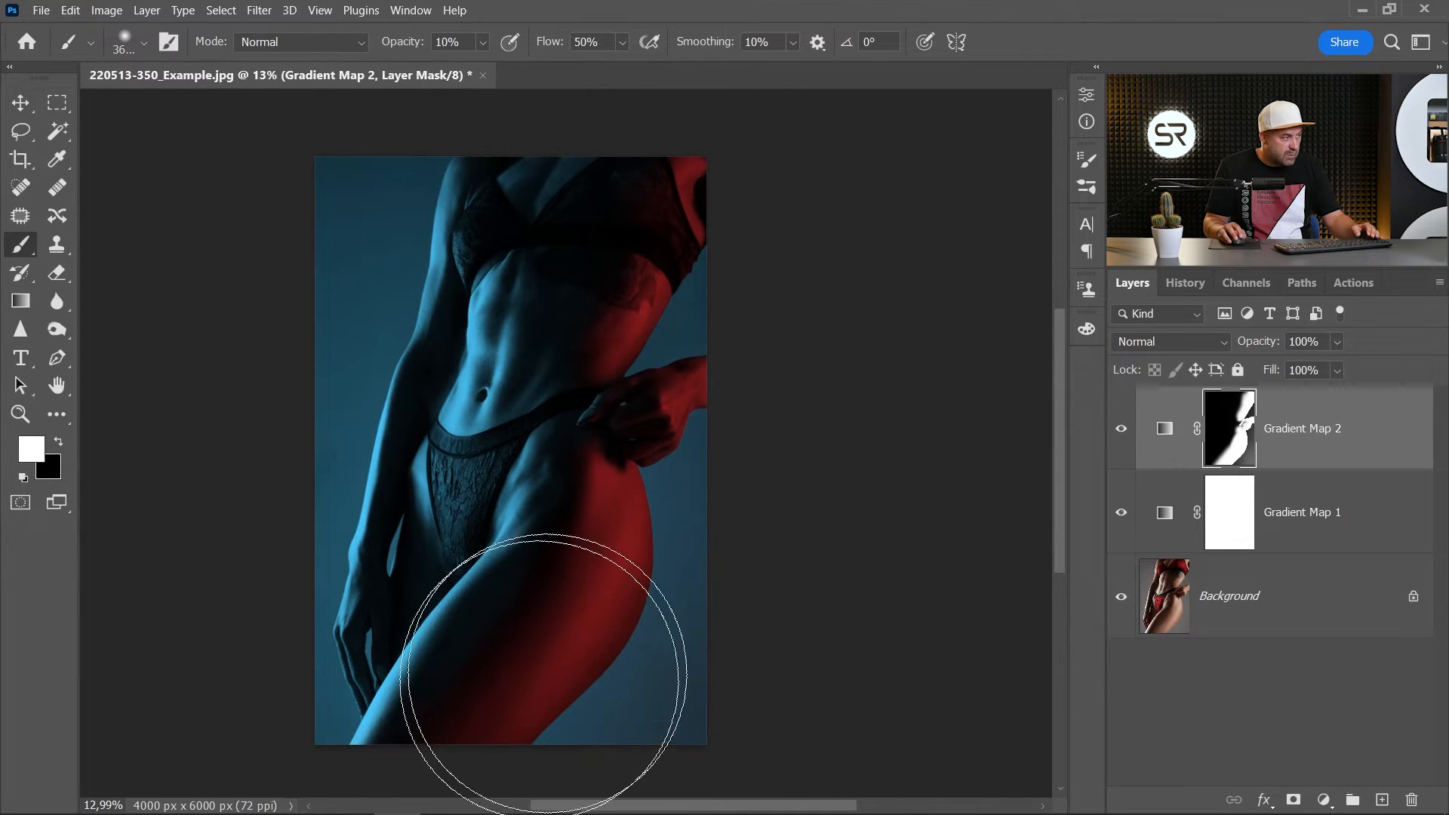
- Add a Curves adjustment layer clipped to Gradient Map 2 and move its white point inward to brighten the red light
click(1313, 785)
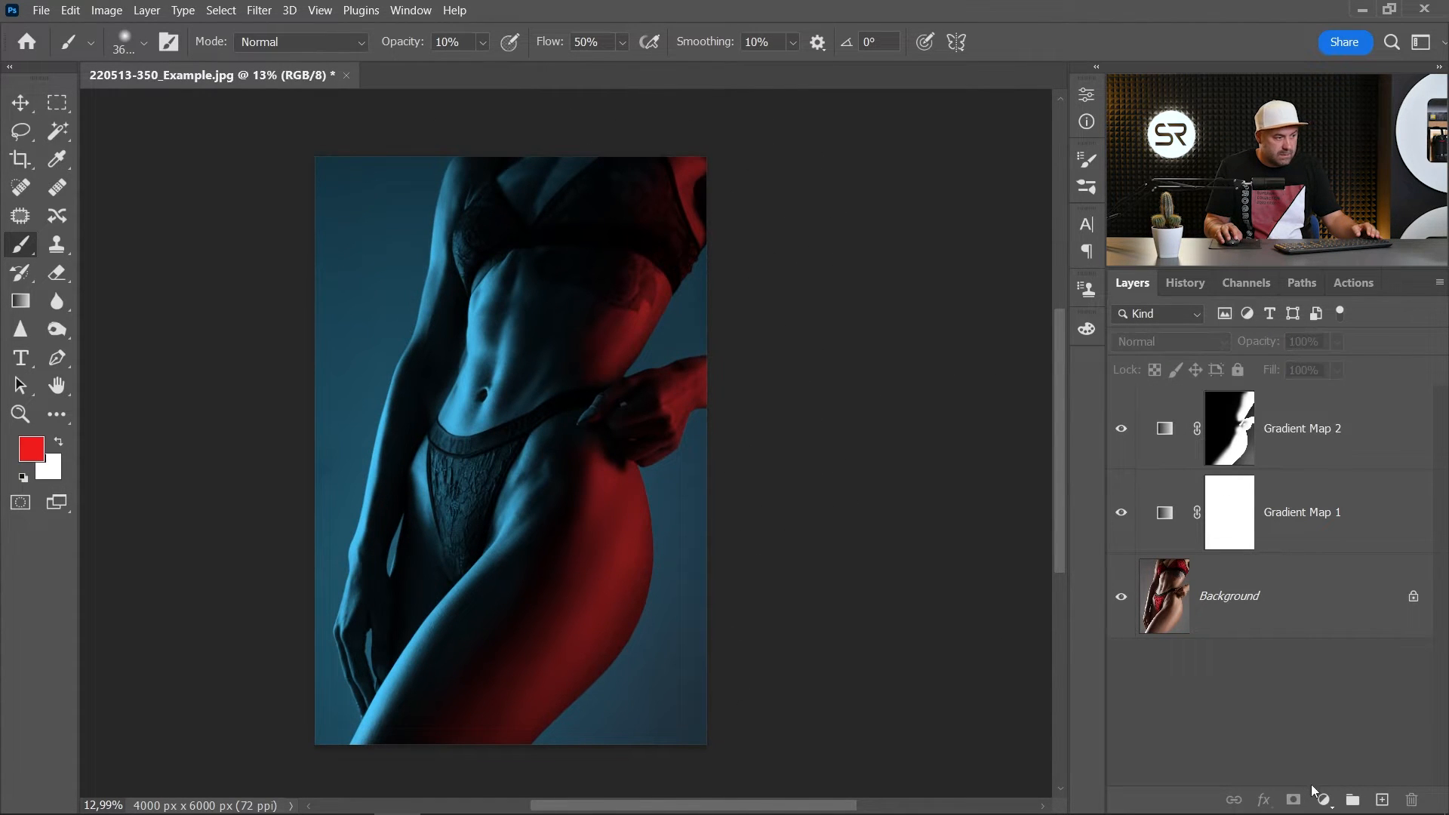
click(1327, 800)
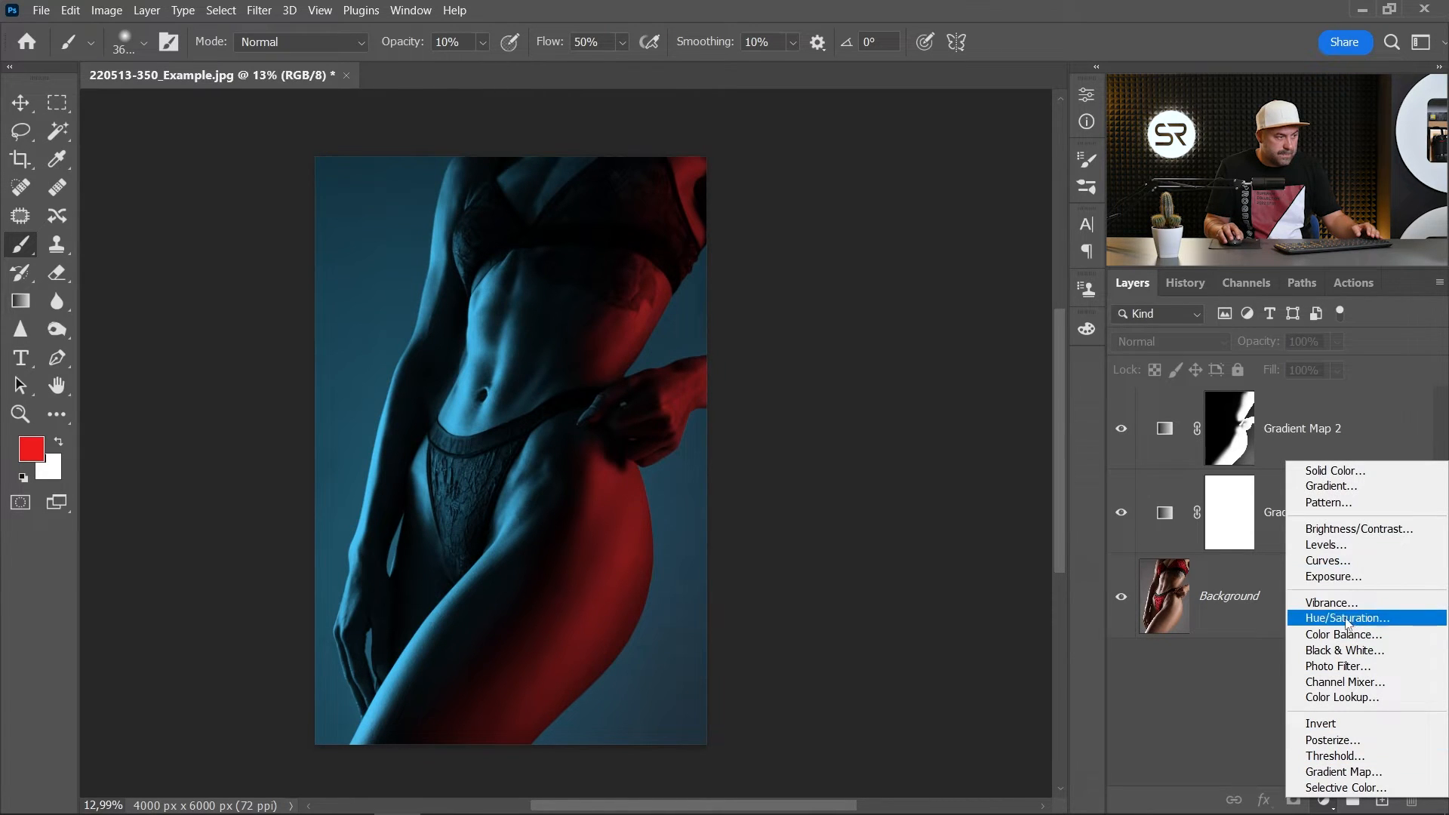
click(1351, 560)
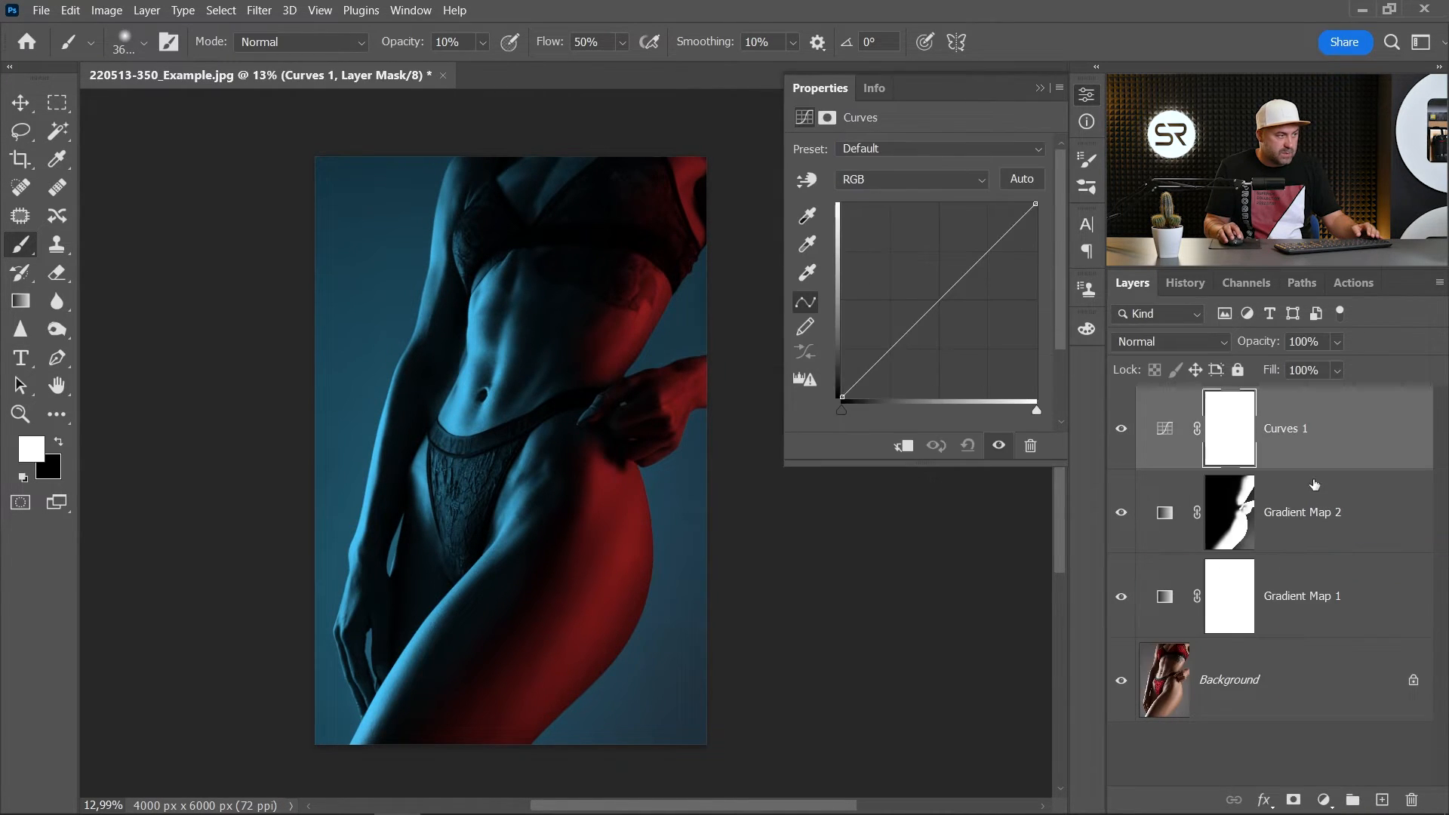
click(905, 447)
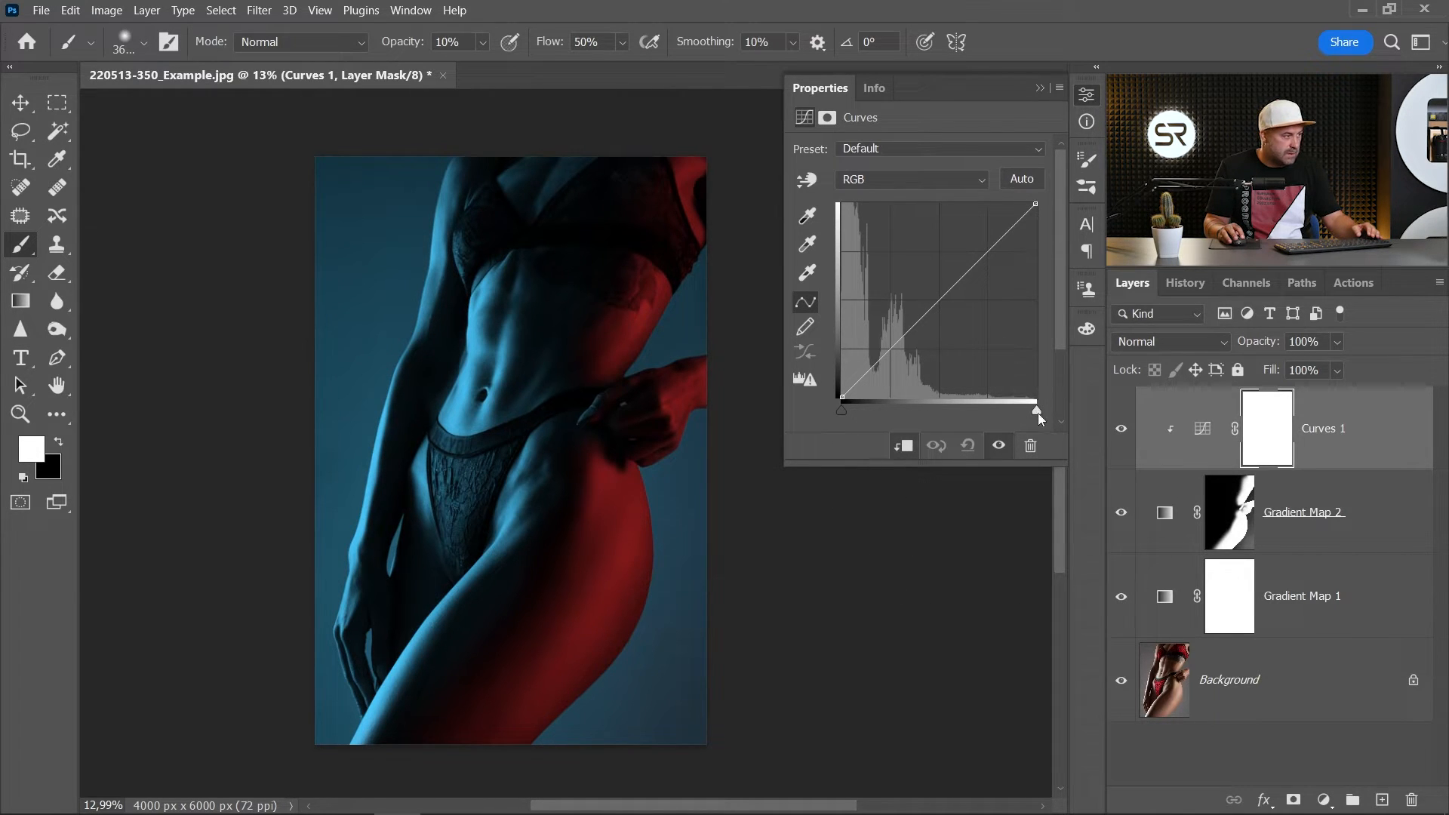
drag(1038, 413, 978, 416)
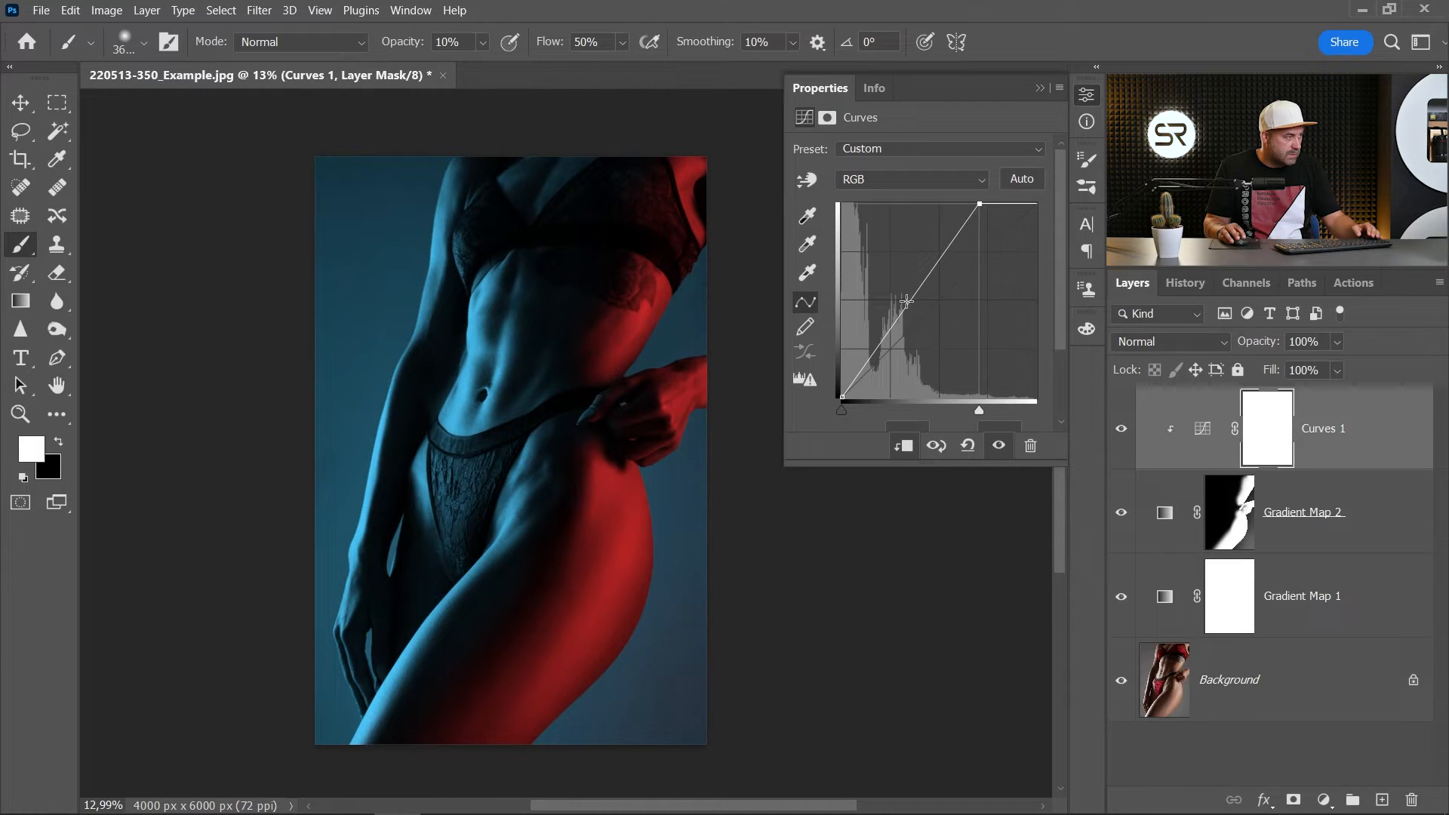
- Brighten the red light's midtones with a raised point on the Curves 1 curve and move its white point slightly further inward
drag(907, 301, 896, 294)
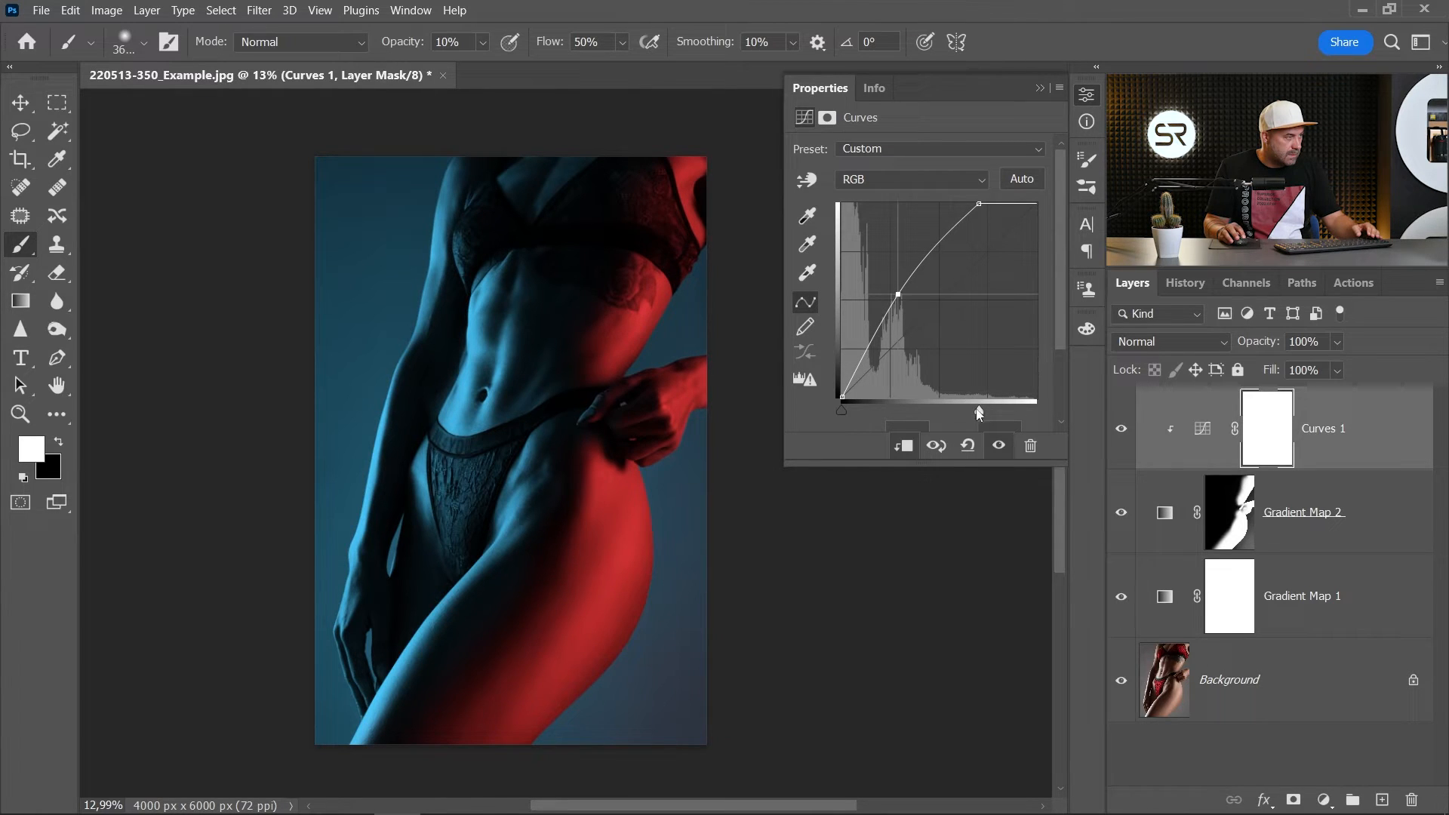
drag(979, 413, 972, 414)
drag(898, 295, 899, 297)
click(1087, 94)
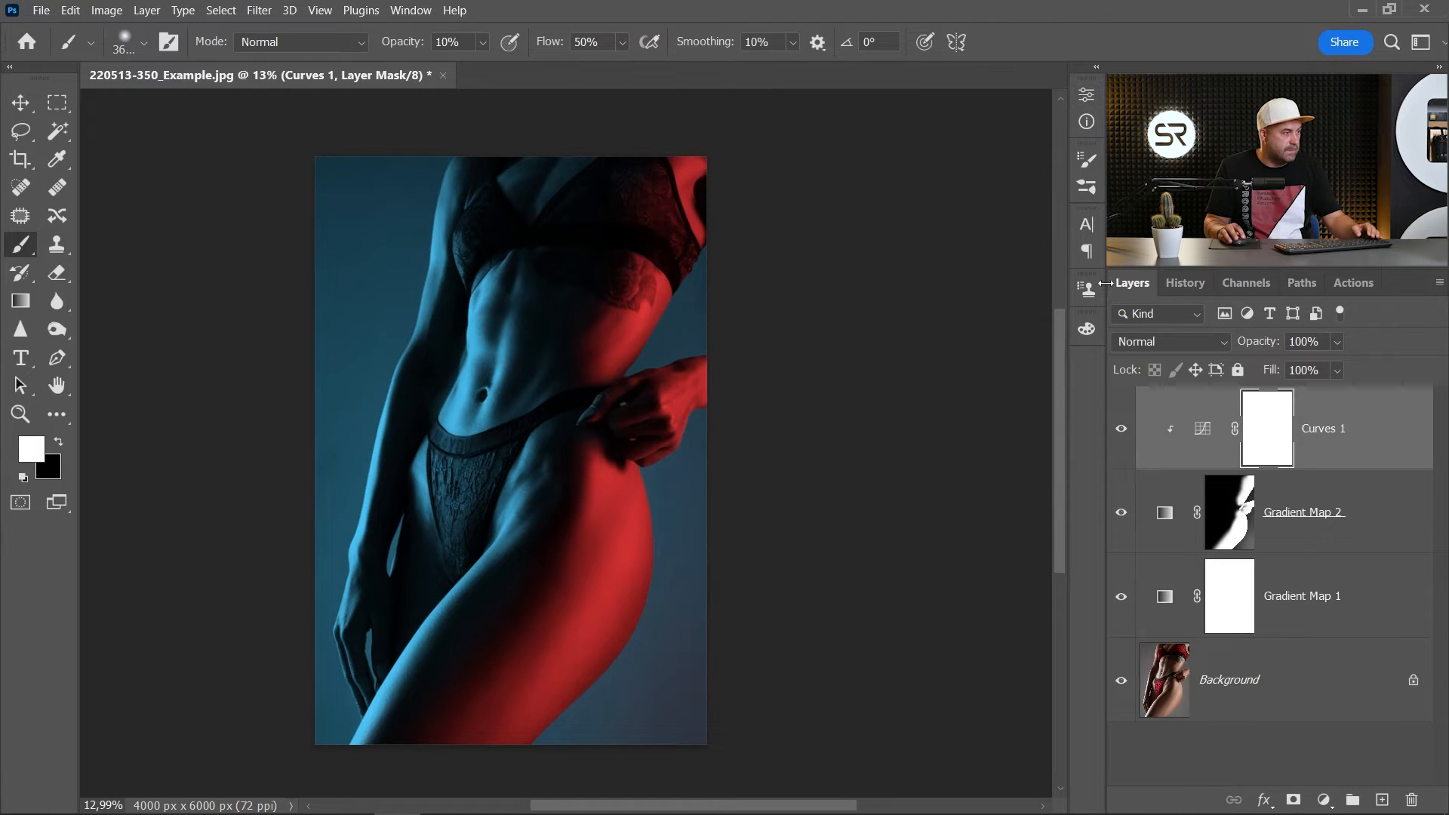
- Group the Curves 1, Gradient Map 2 and Gradient Map 1 layers together
scroll(629, 442, down, 1)
scroll(651, 434, up, 1)
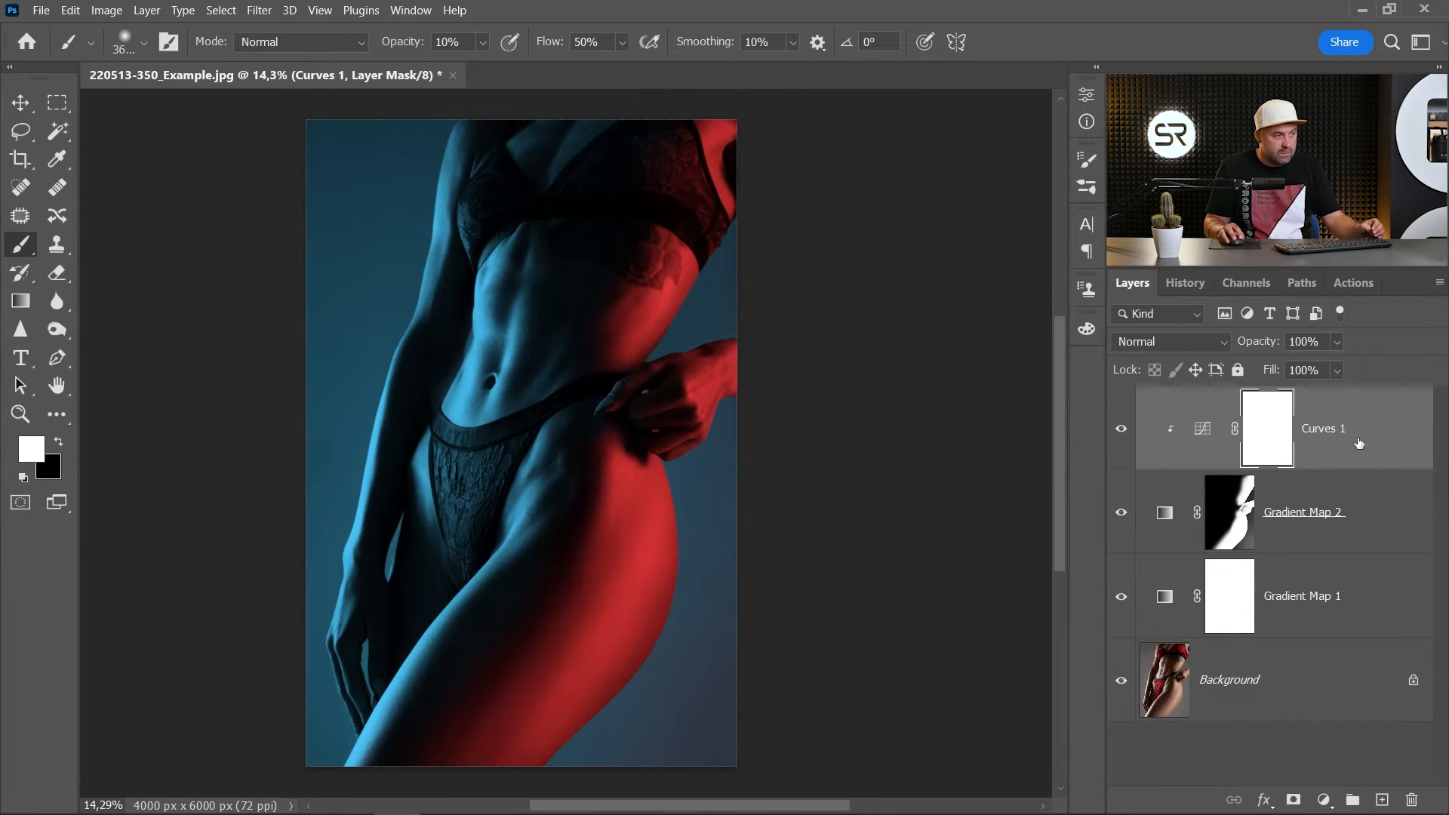
click(1327, 601)
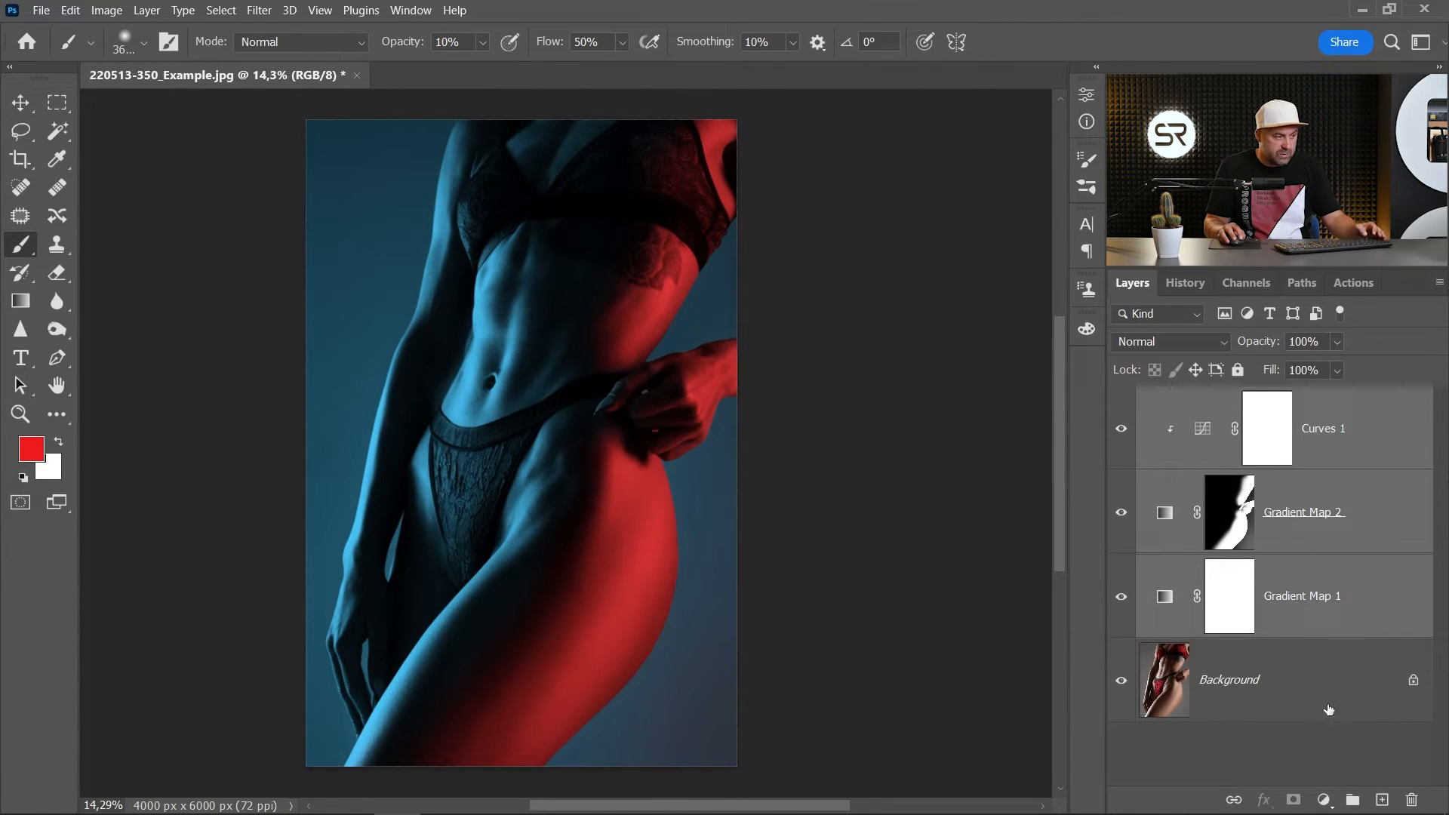
click(1352, 801)
- Add a Curves adjustment layer above the group, move its white point inward and lift the black point to output 6
click(1322, 799)
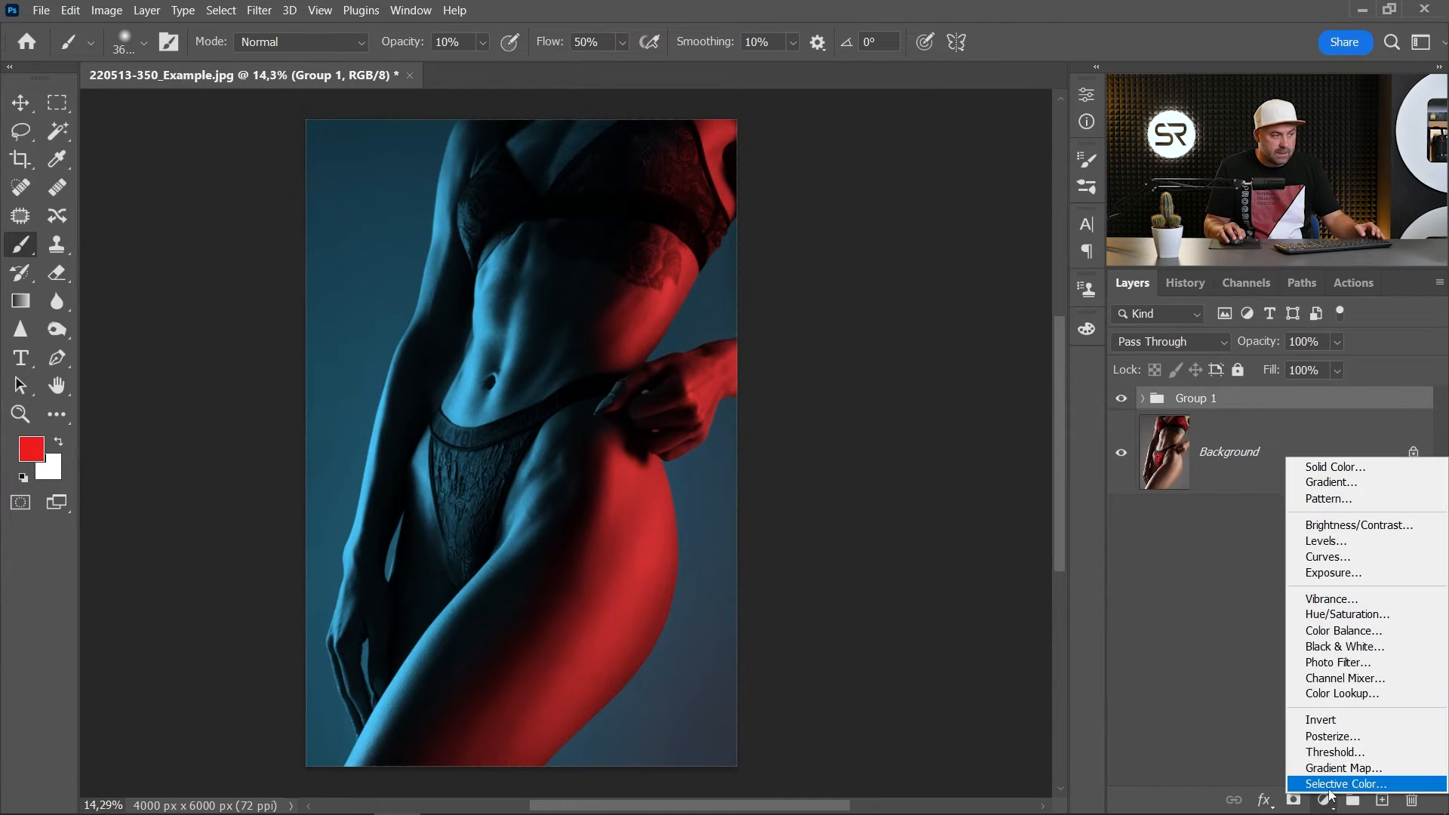
click(1328, 557)
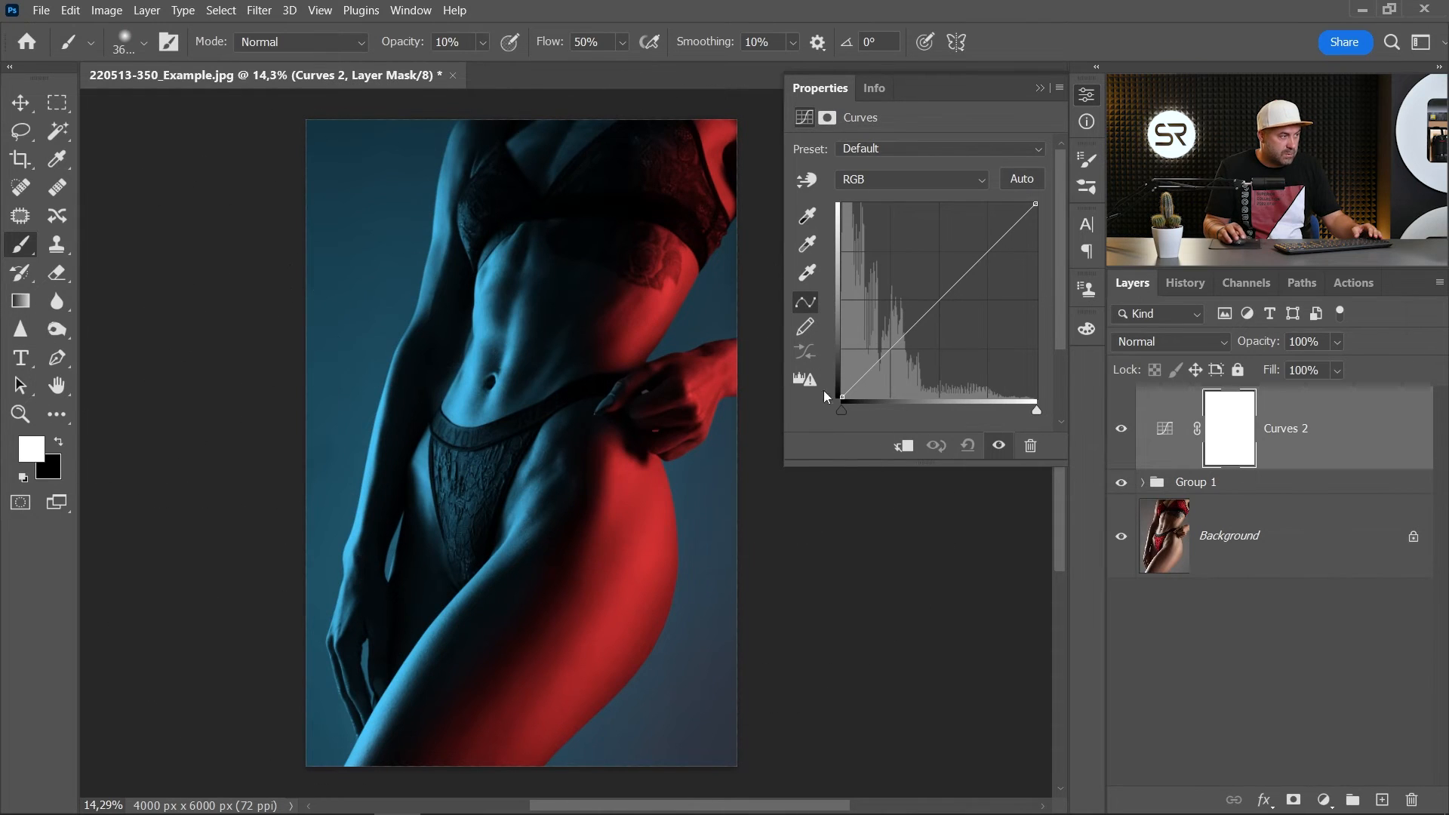
drag(1037, 410, 1003, 412)
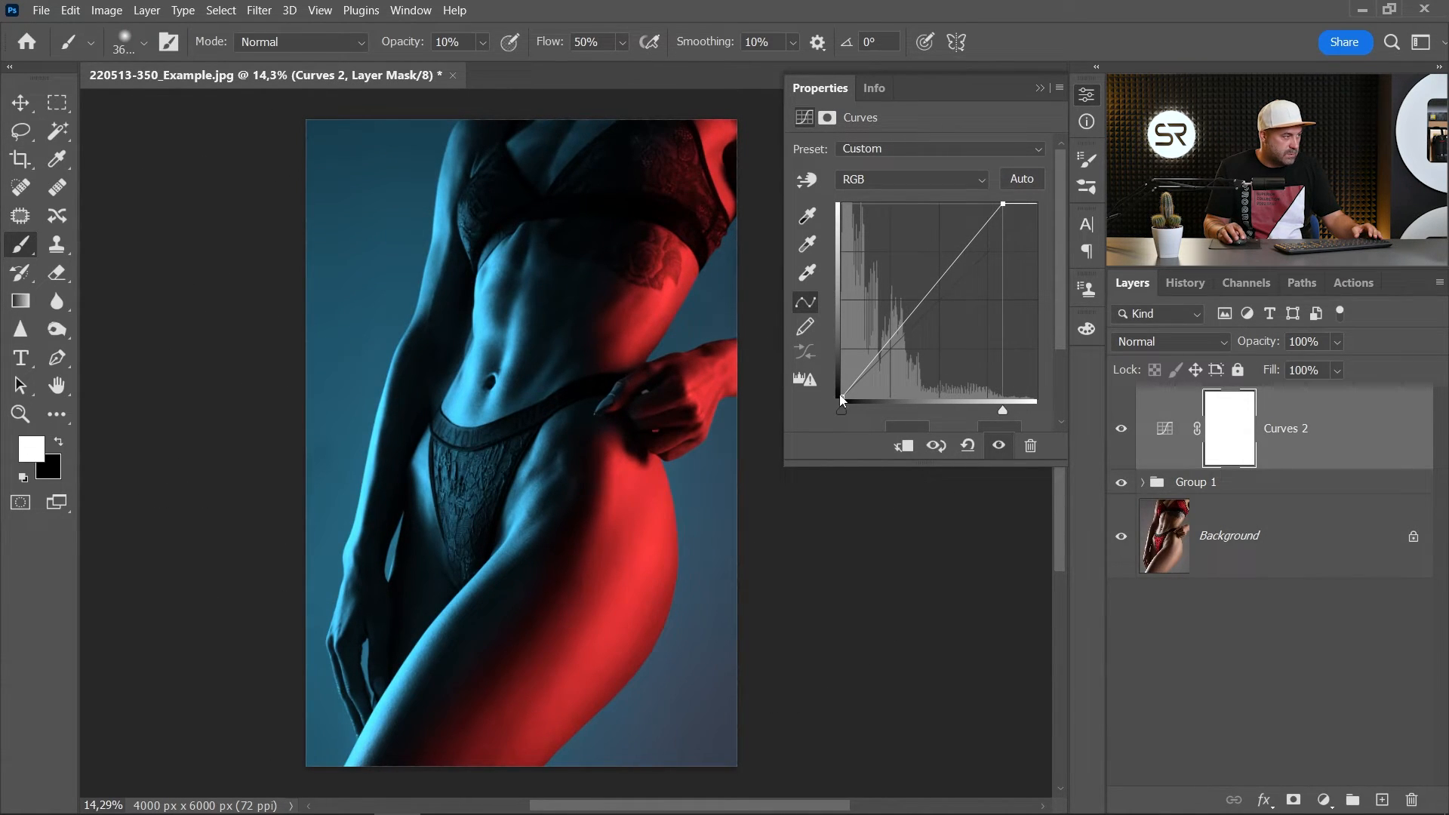
click(839, 397)
drag(836, 394, 836, 391)
scroll(847, 388, down, 3)
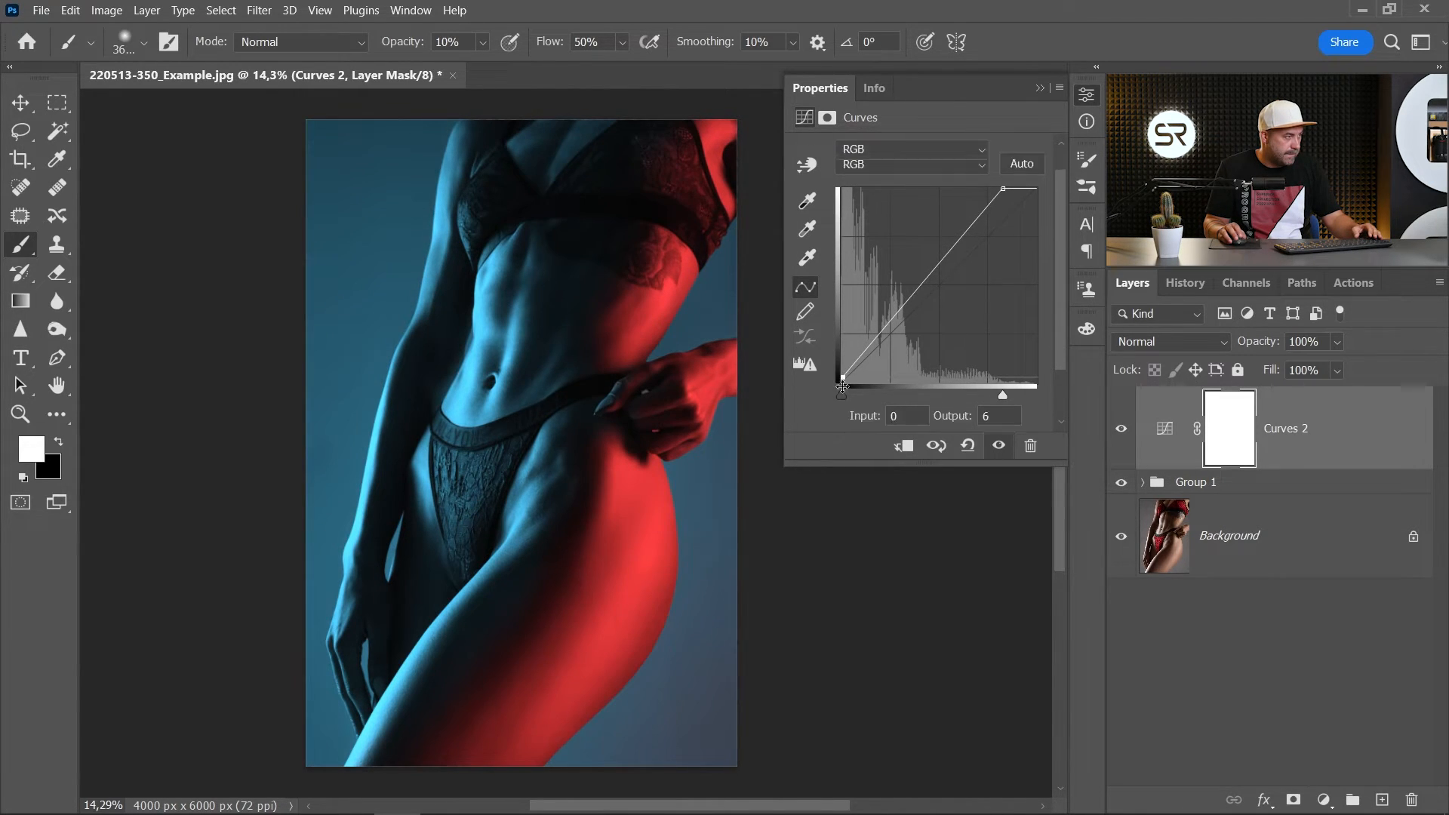
click(1092, 104)
- Inspect the blue and red lighting up close and compare it with the original photo by hiding and restoring the layers above the Background
scroll(592, 615, up, 5)
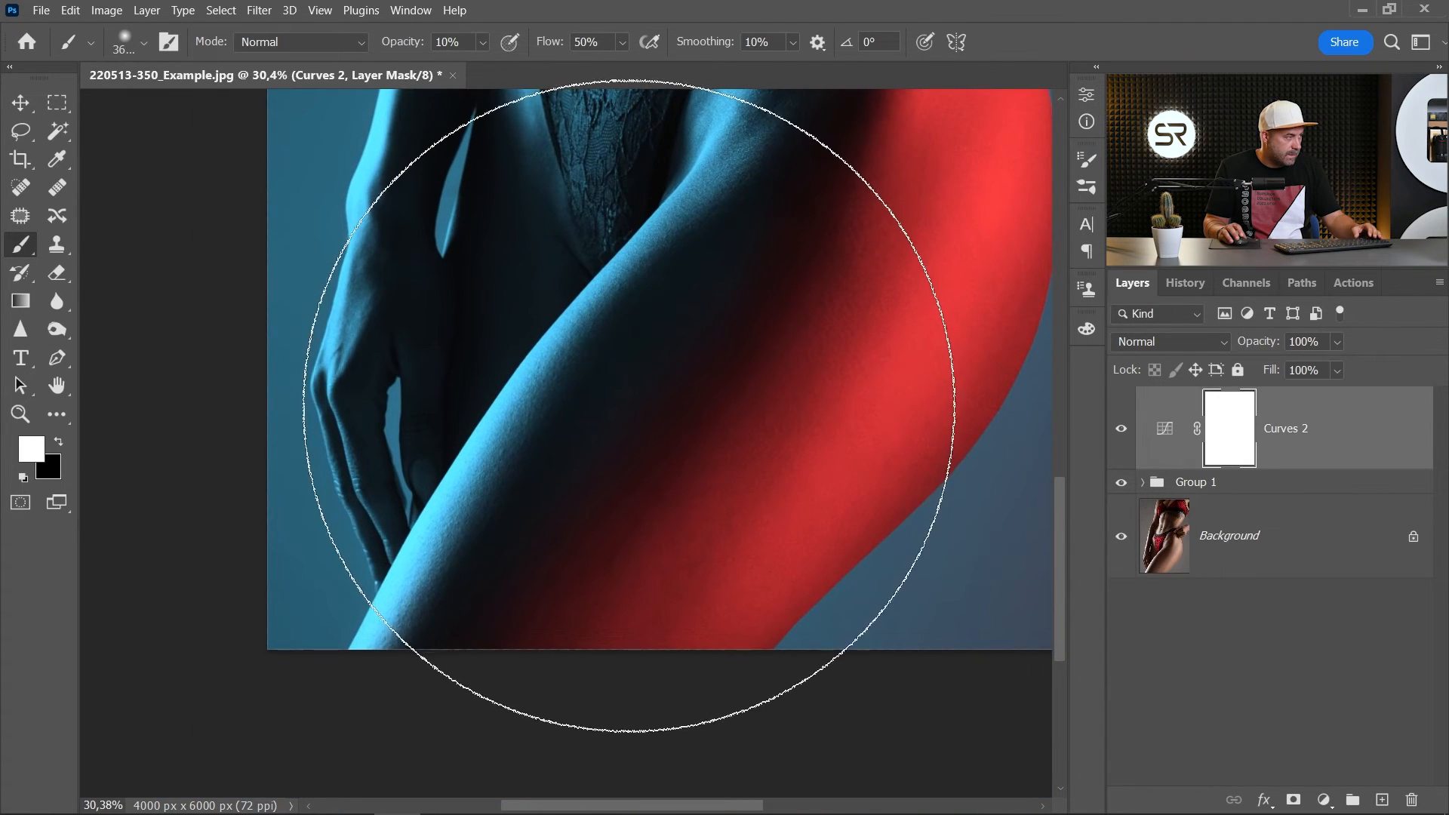
scroll(628, 406, down, 6)
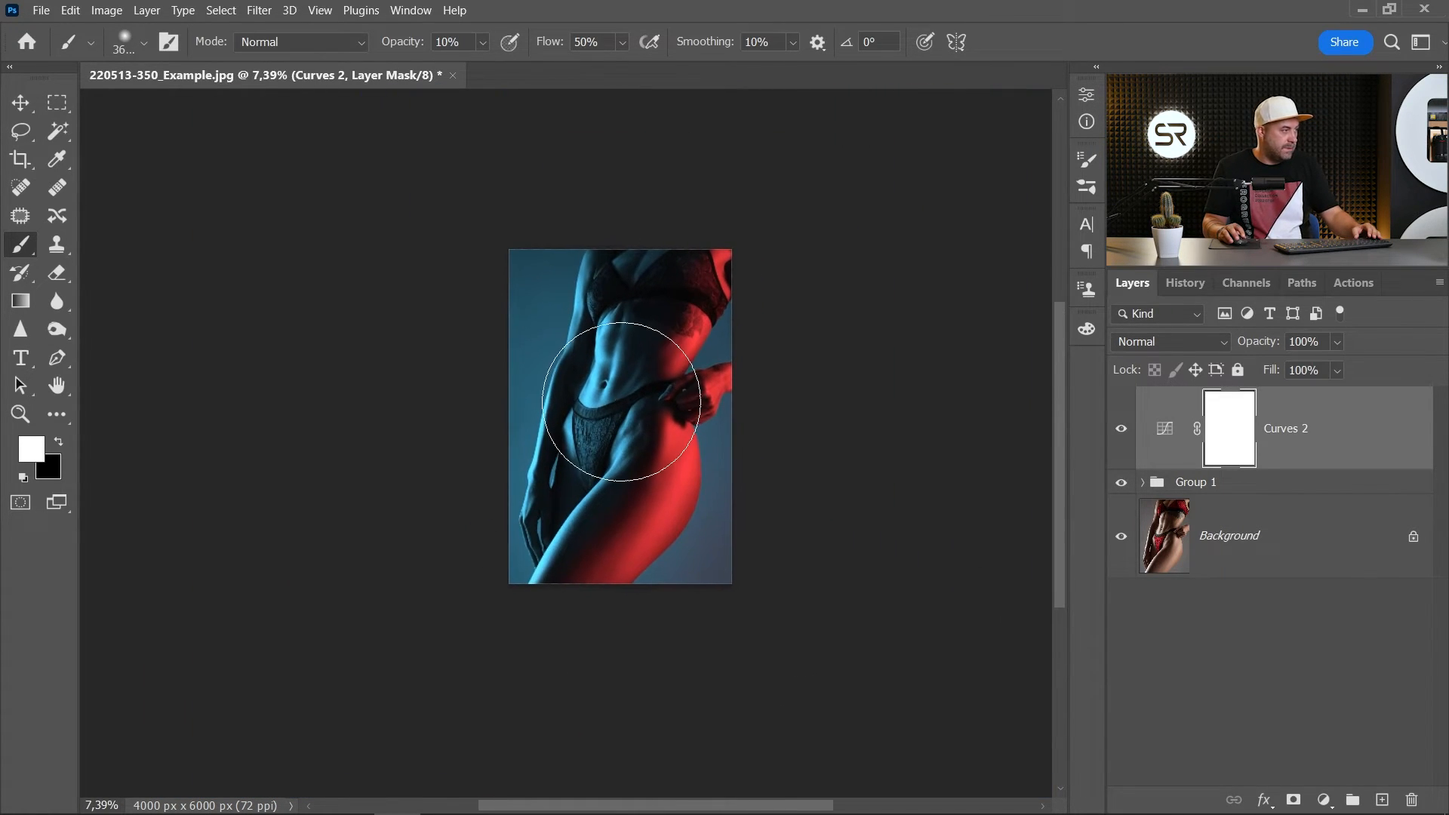
scroll(621, 402, up, 1)
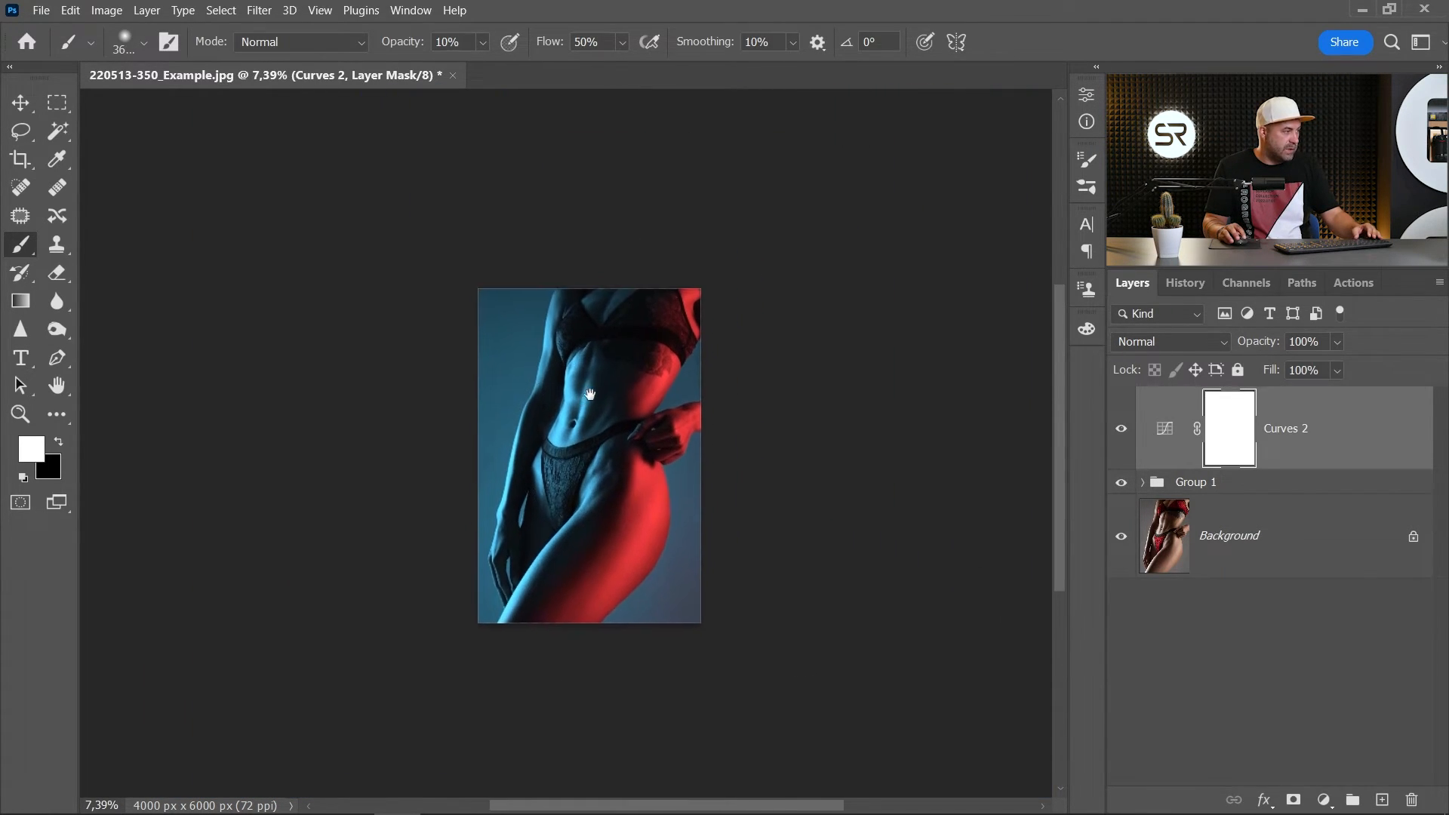
scroll(673, 562, up, 3)
alt+click(1122, 535)
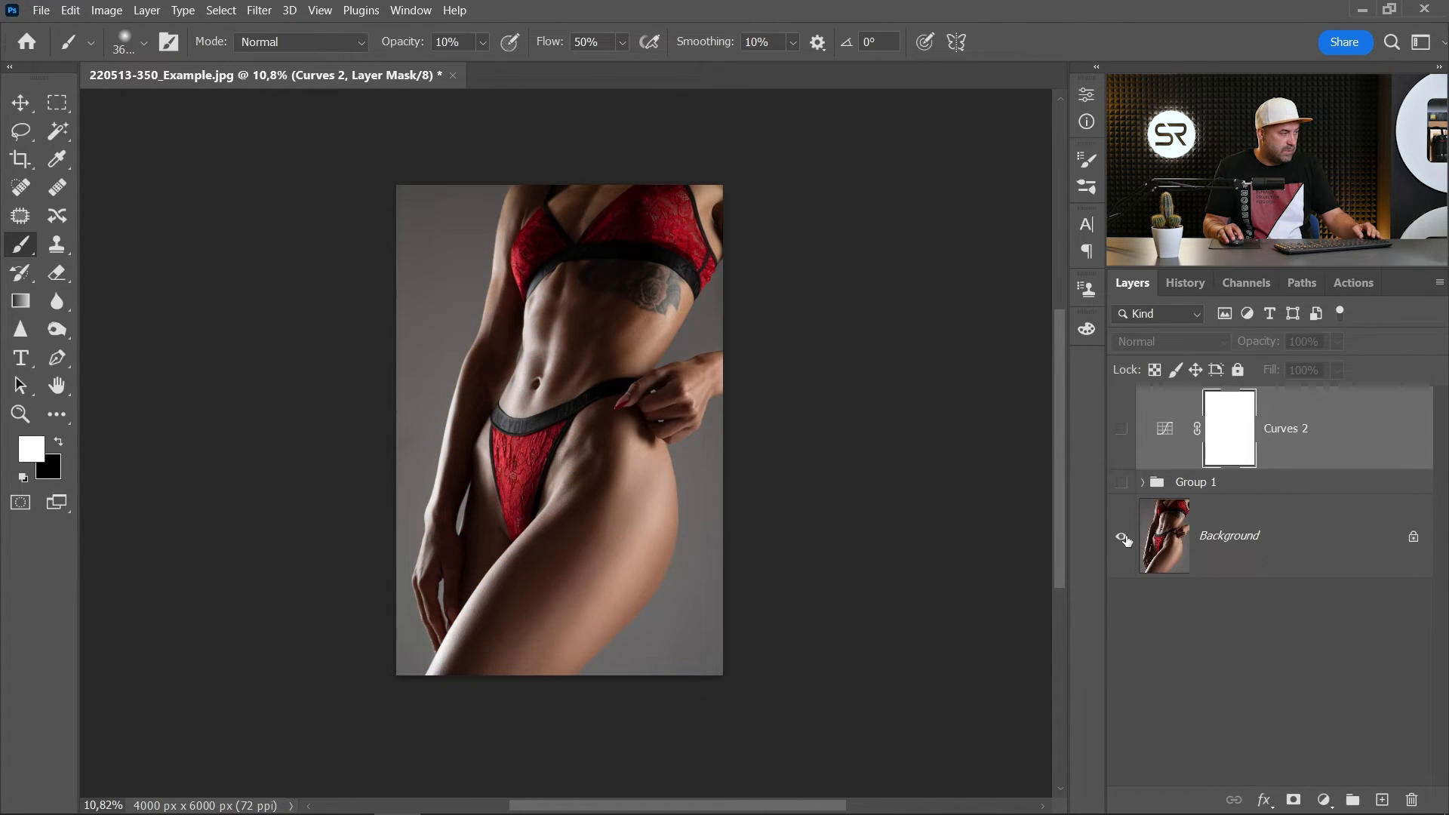
alt+click(1122, 536)
scroll(614, 582, up, 3)
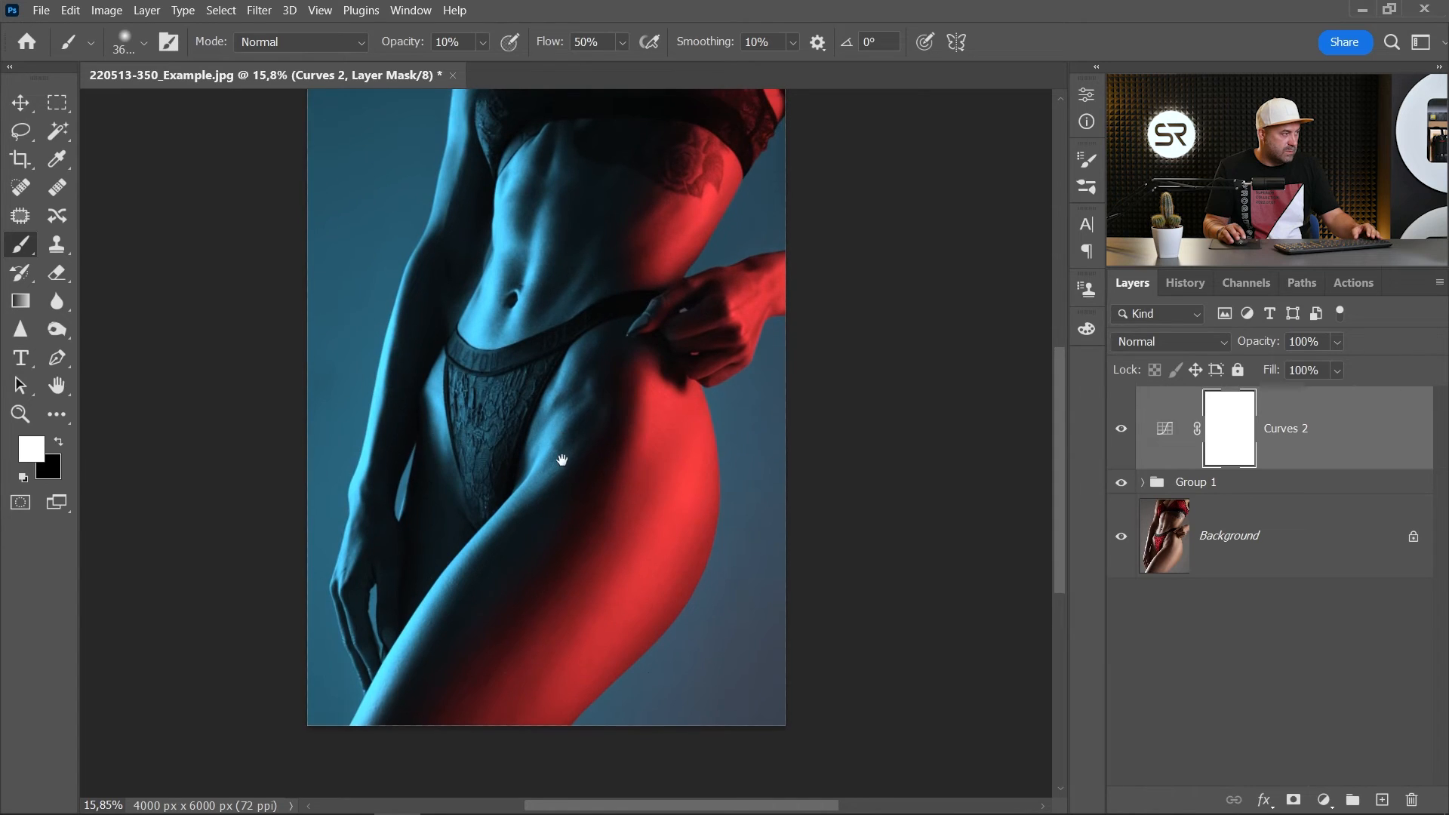
drag(563, 463, 565, 511)
alt+click(1121, 538)
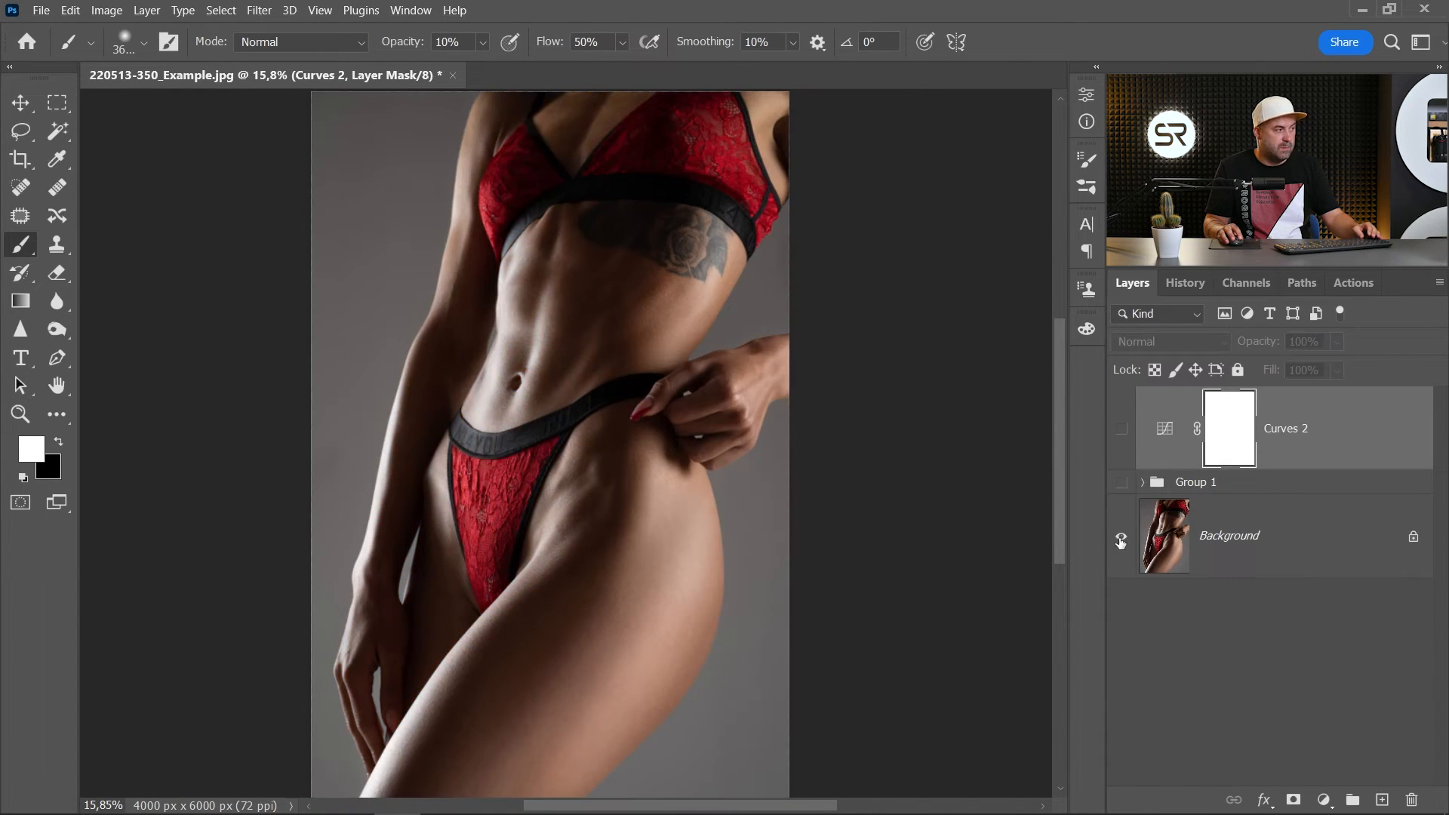
alt+click(1122, 540)
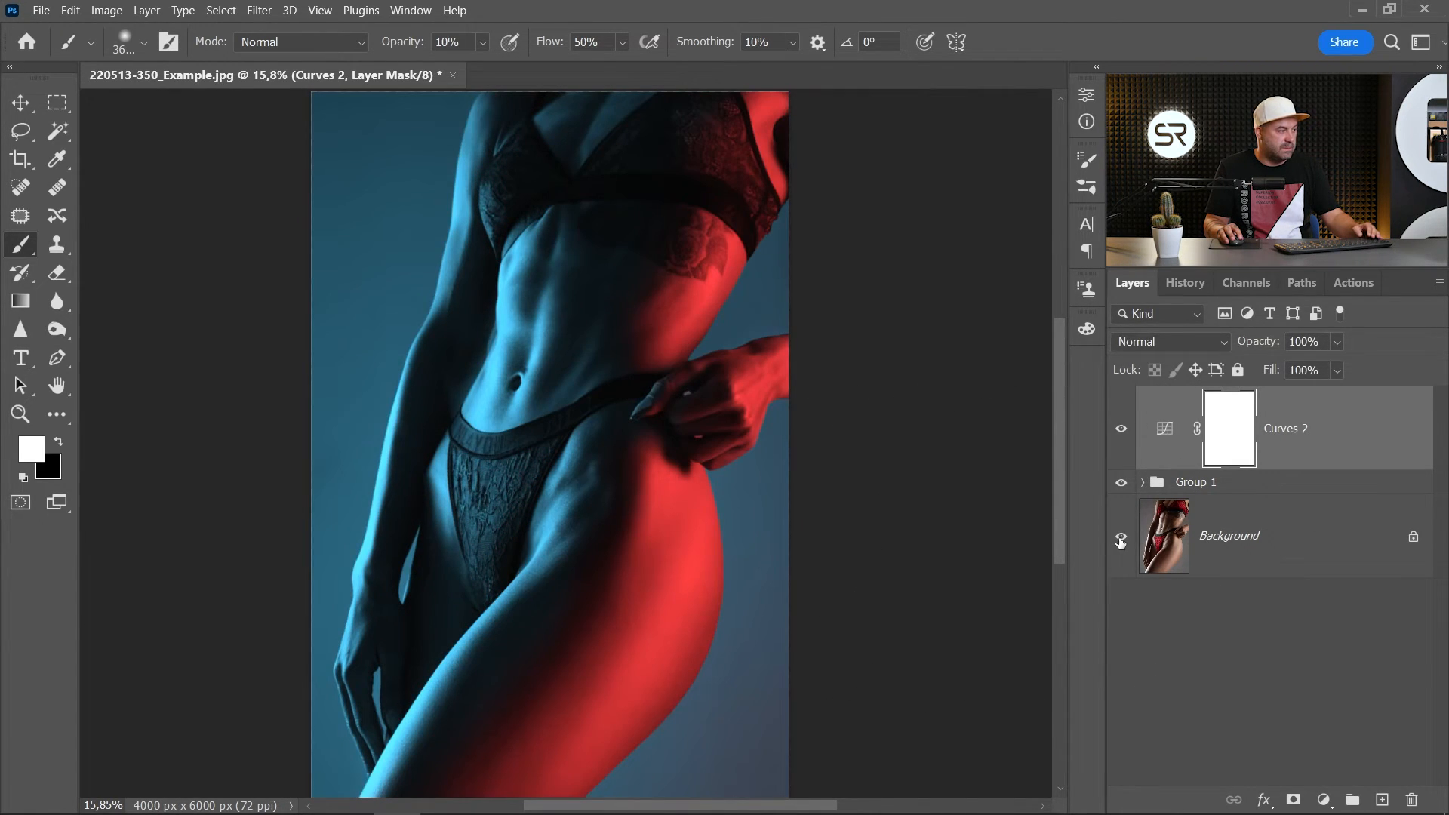
scroll(874, 558, down, 1)
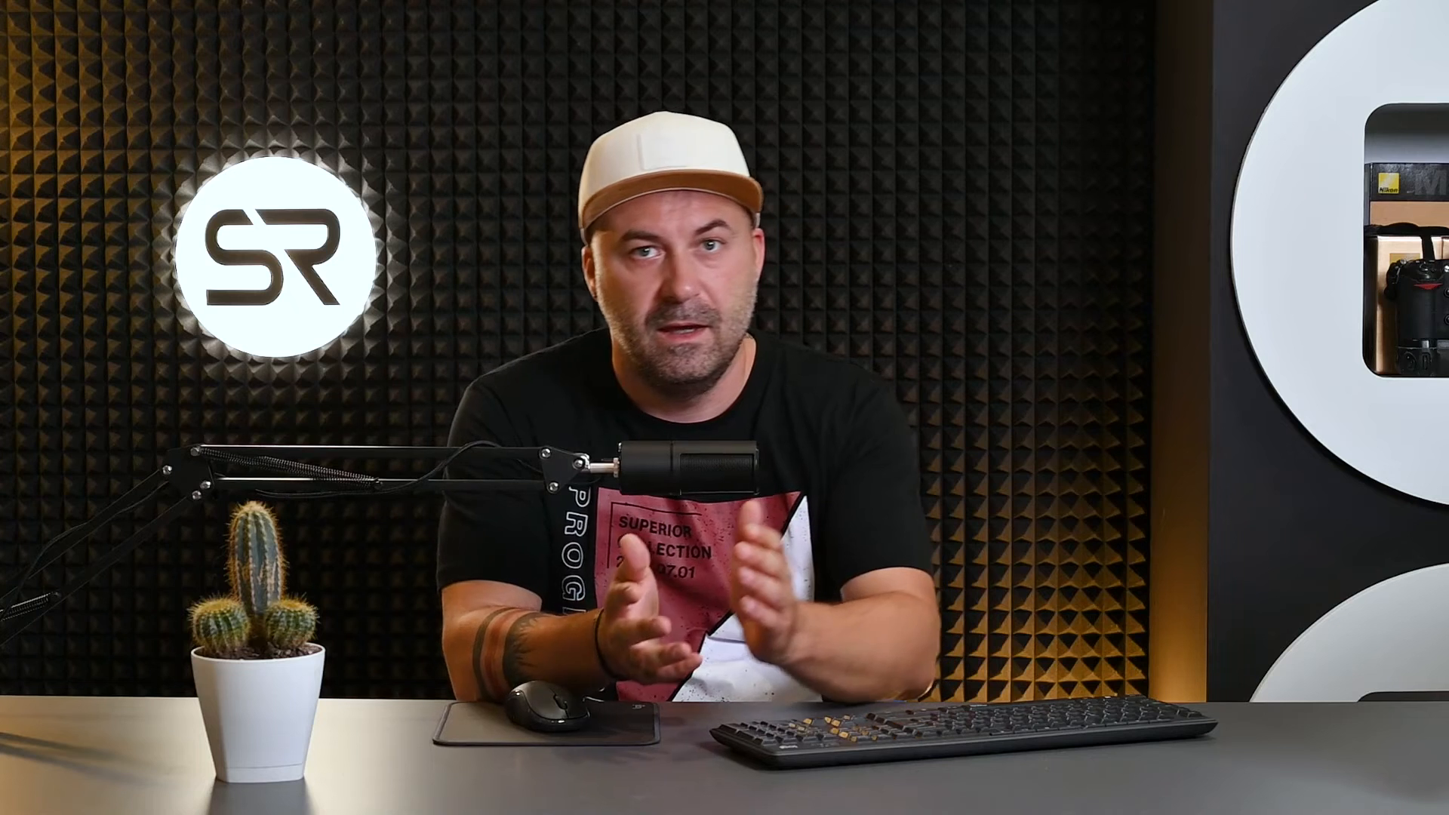